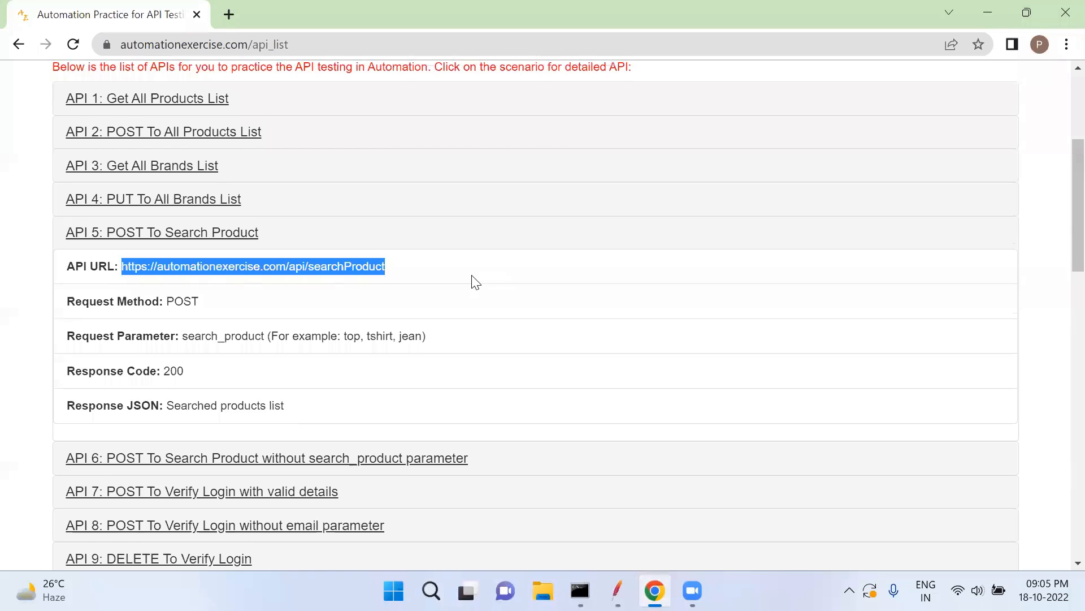
drag(399, 266, 595, 268)
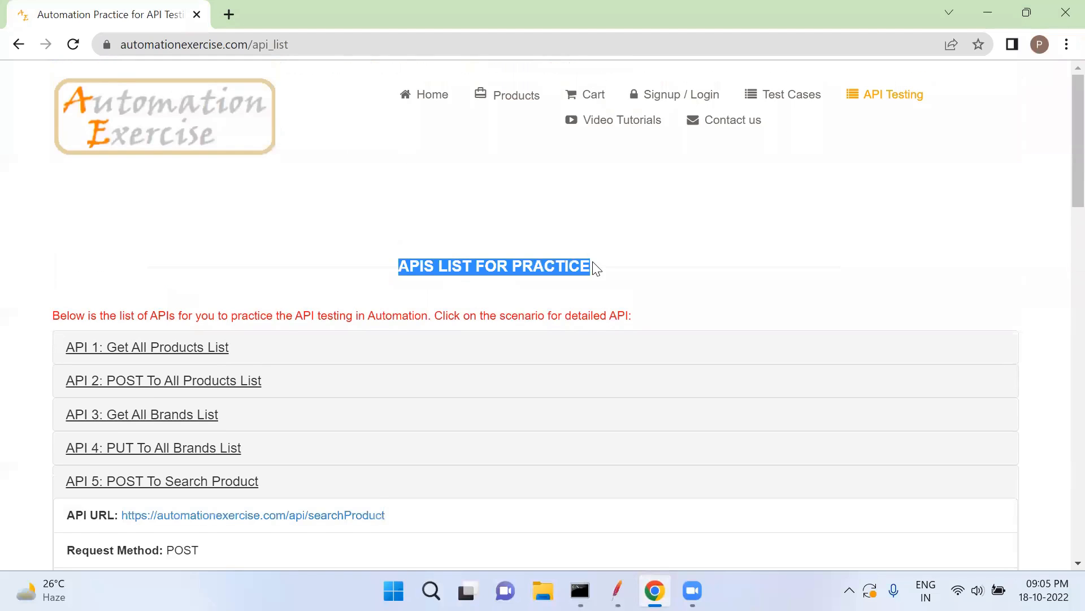
click(438, 285)
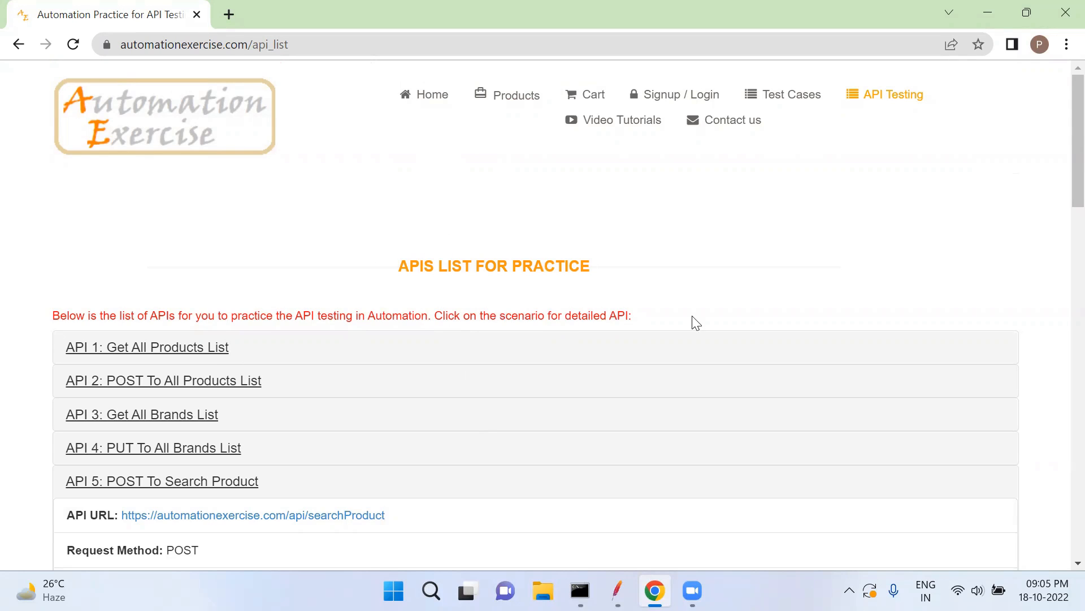
Switch to Apache JMeter and add a Thread Group to the Test Plan.
click(617, 590)
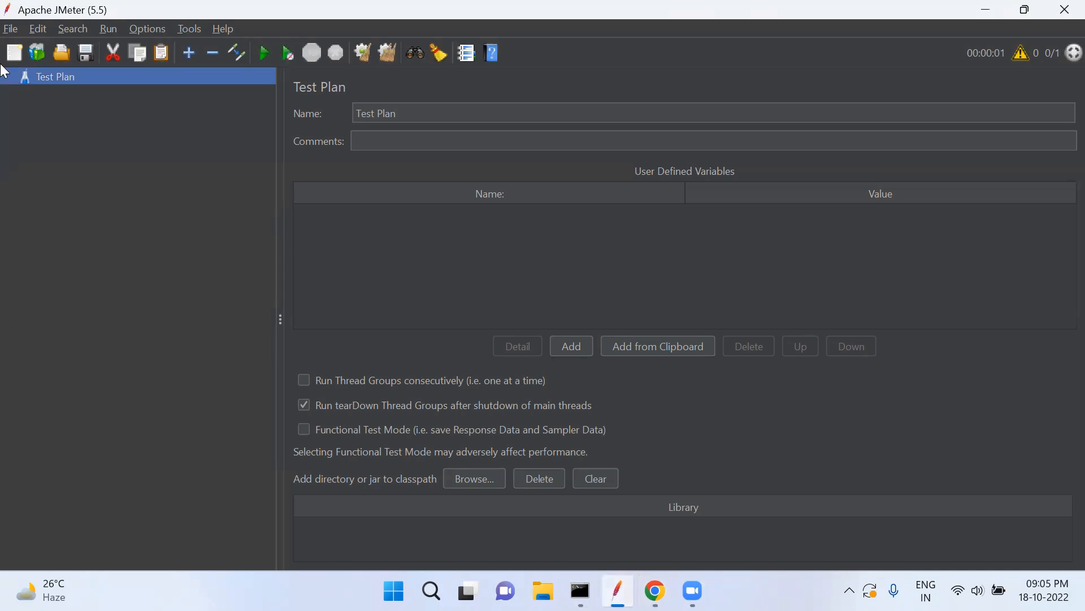
right_click(42, 77)
mouse_move(231, 79)
mouse_move(274, 79)
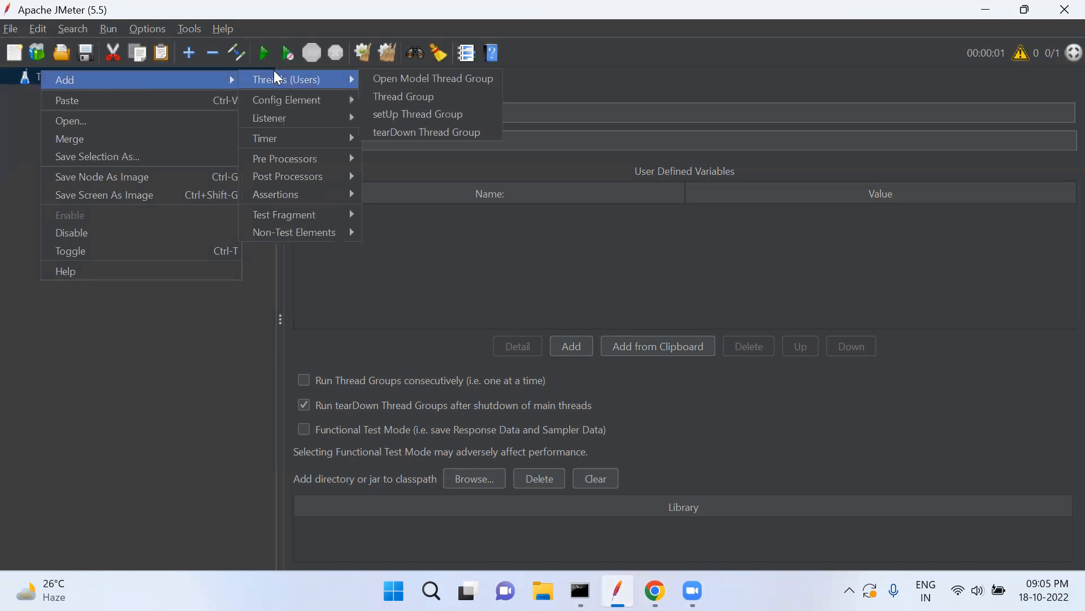
click(404, 93)
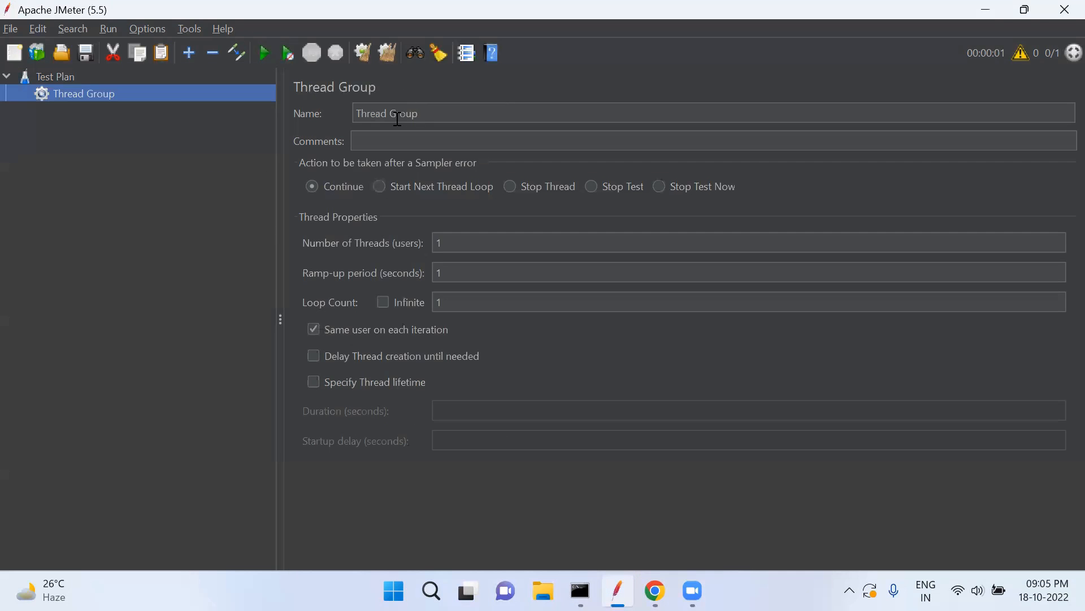
Rename the thread group as "Test Thread Group" and enter the comment "This is for testing".
click(355, 111)
text(Test)
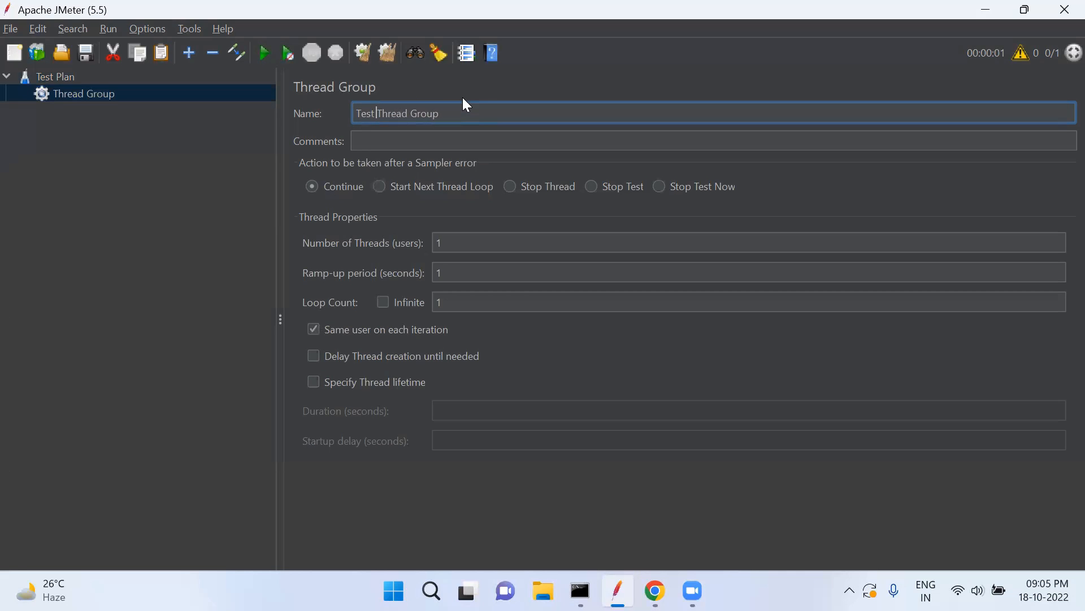
click(433, 137)
text(Th)
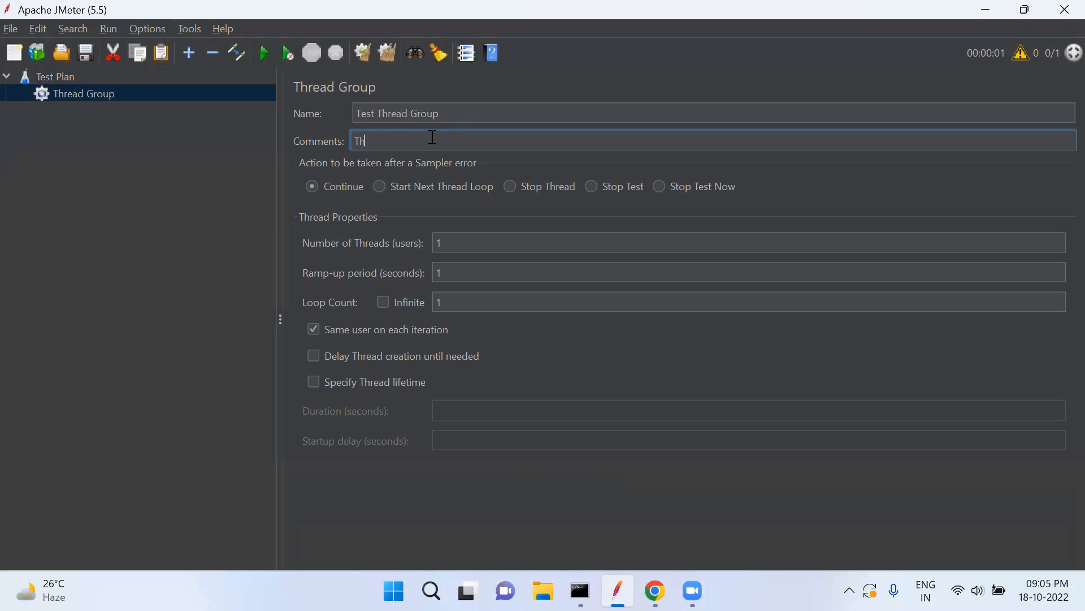
text(is is for testing)
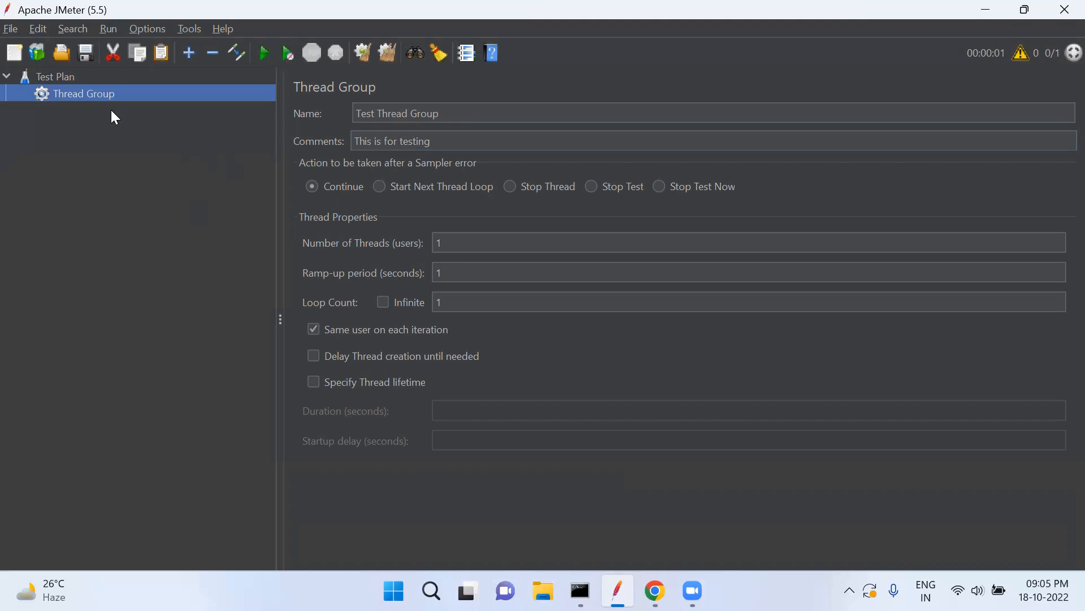
Add an HTTP Request sampler to Test Thread Group and name it "Get Products List".
right_click(79, 94)
mouse_move(106, 101)
mouse_move(348, 103)
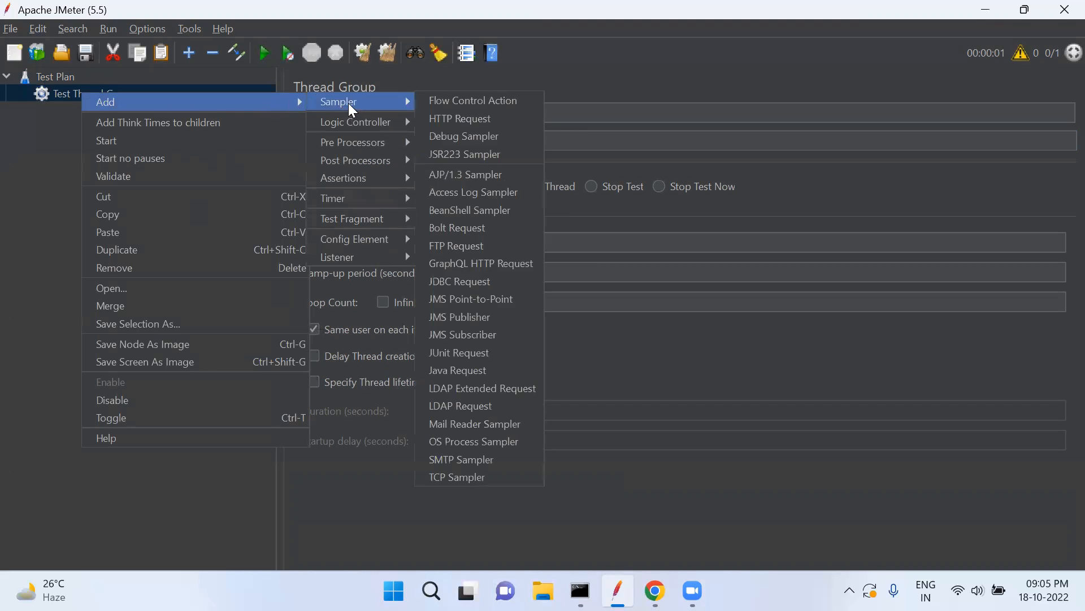
click(463, 121)
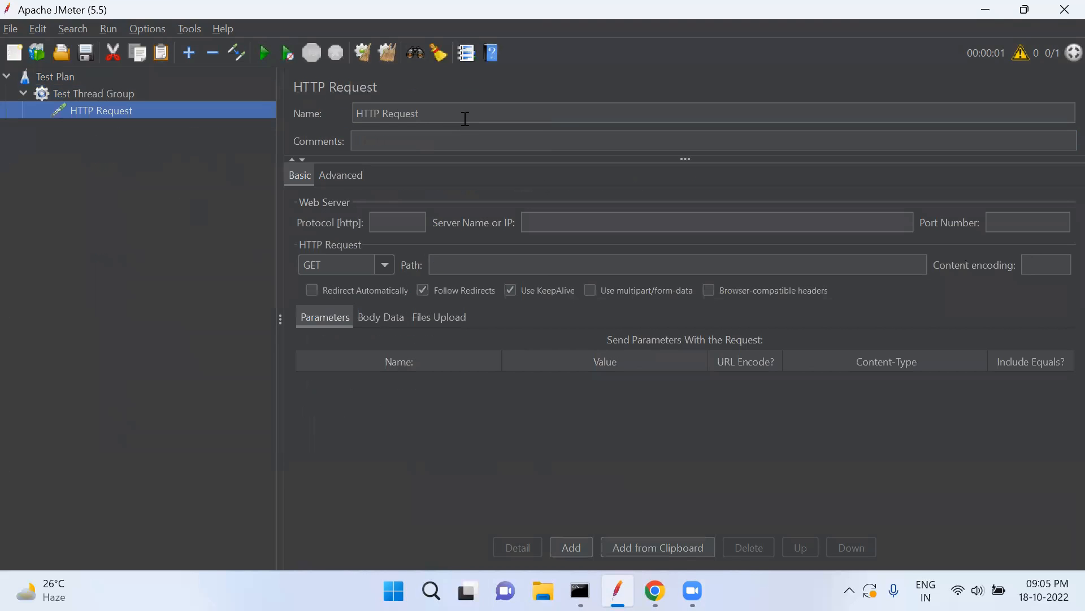
double_click(463, 114)
text(GET req)
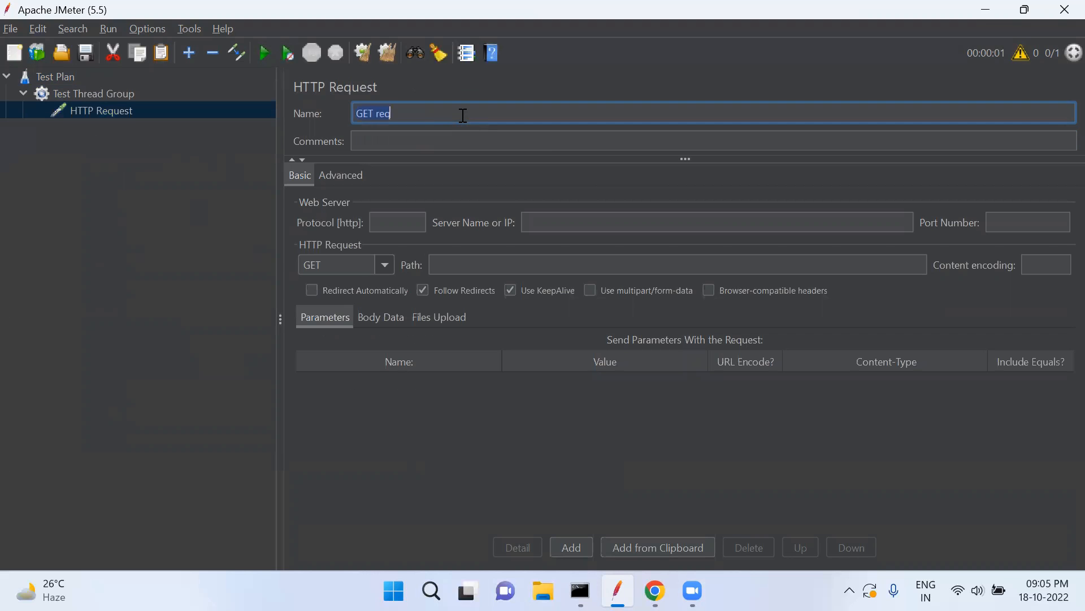
key(alt+Tab)
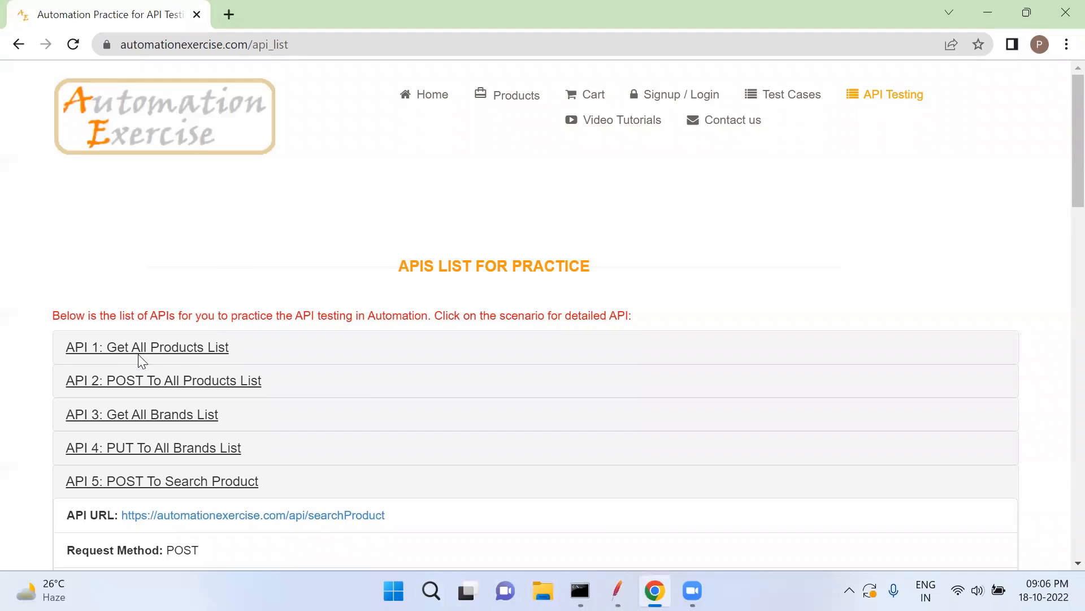
key(alt+Tab)
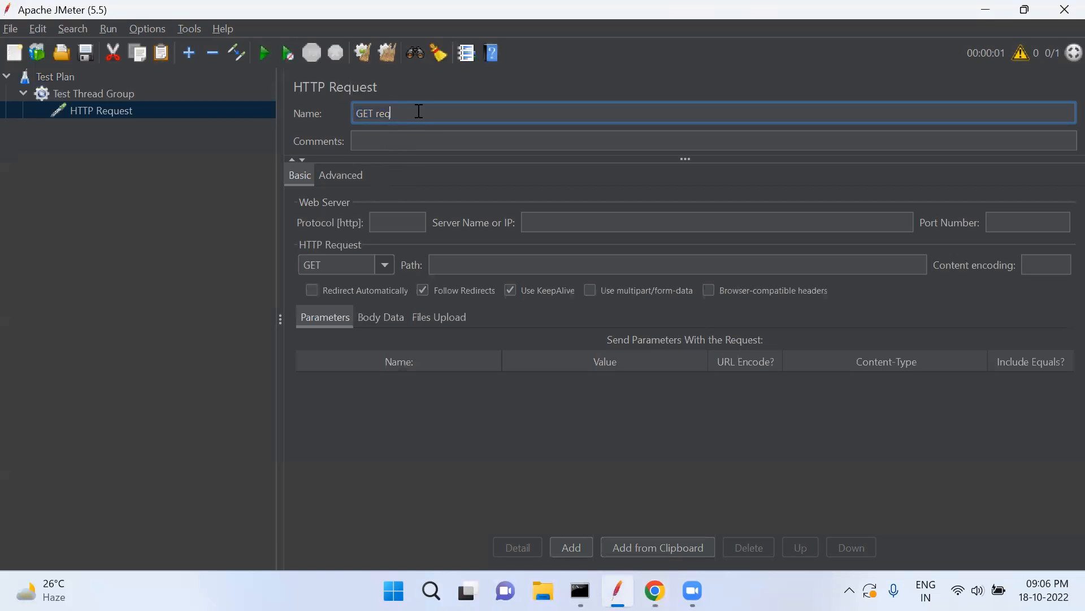
text(Get Products List)
Copy the API URL line of API 1: Get All Products List from the Chrome page into the JMeter request's comments.
key(alt+Tab)
click(230, 348)
scroll(280, 301, down, 3)
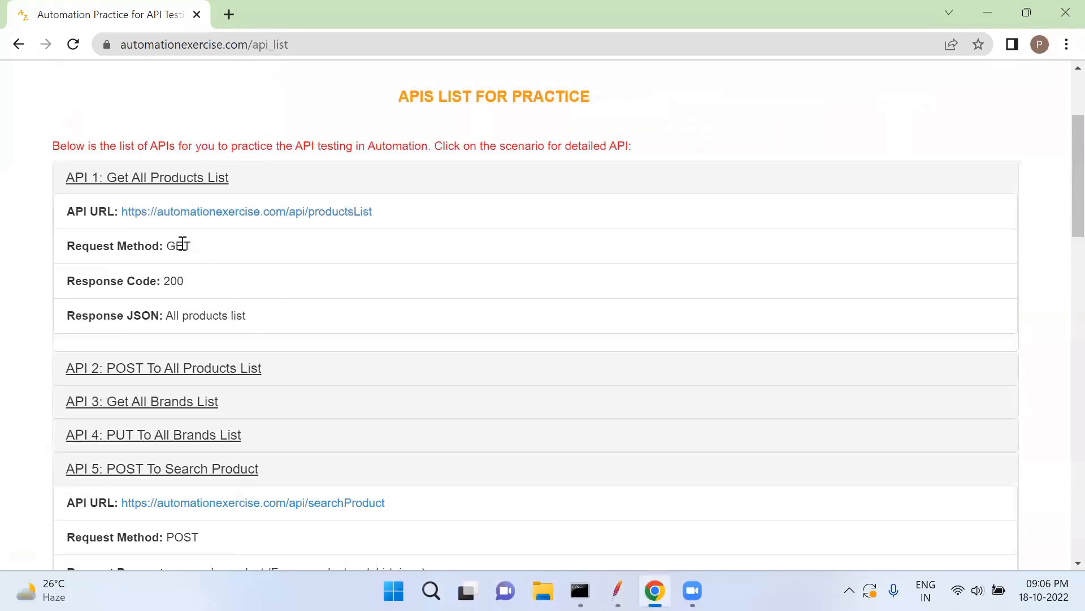
drag(393, 213, 71, 231)
key(ctrl+c)
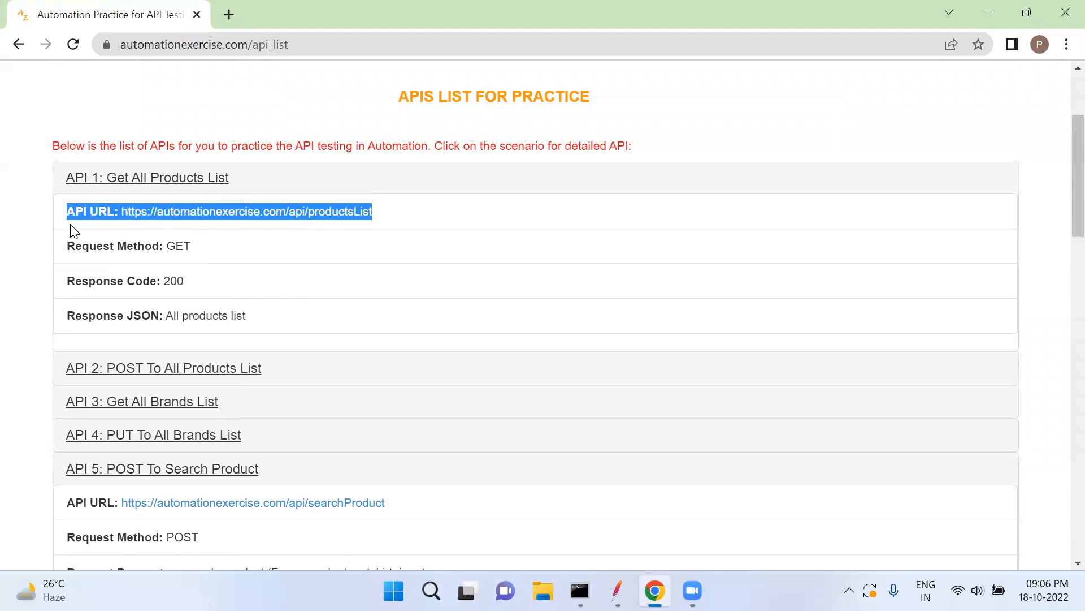
key(alt+Tab)
click(418, 141)
key(ctrl+v)
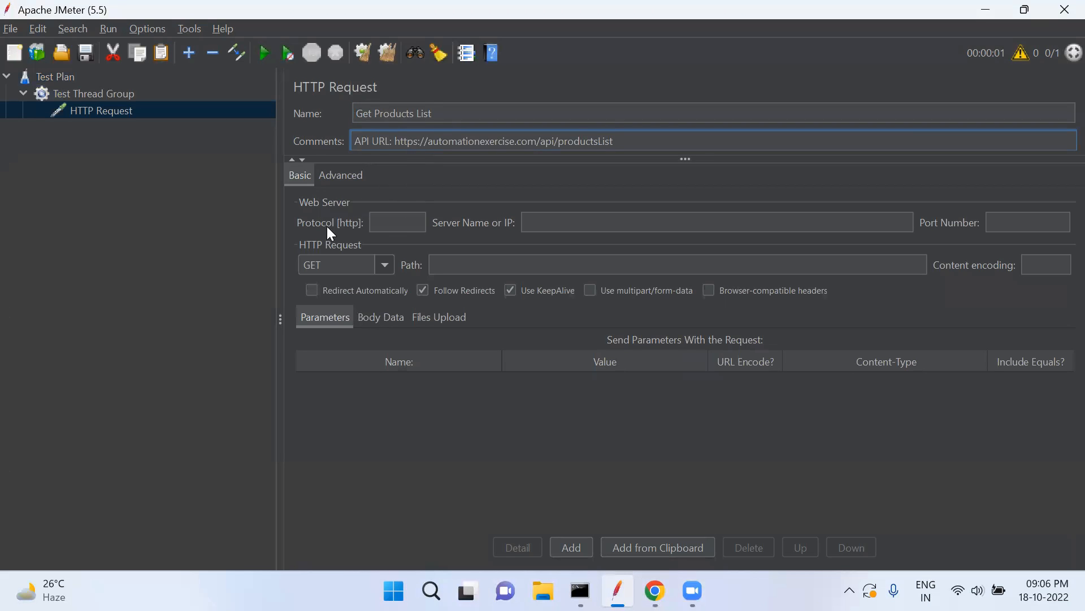
Set the request's protocol to https and its server name to automationexercise.com, copying both from the comment.
double_click(405, 141)
key(ctrl+c)
click(399, 221)
key(ctrl+v)
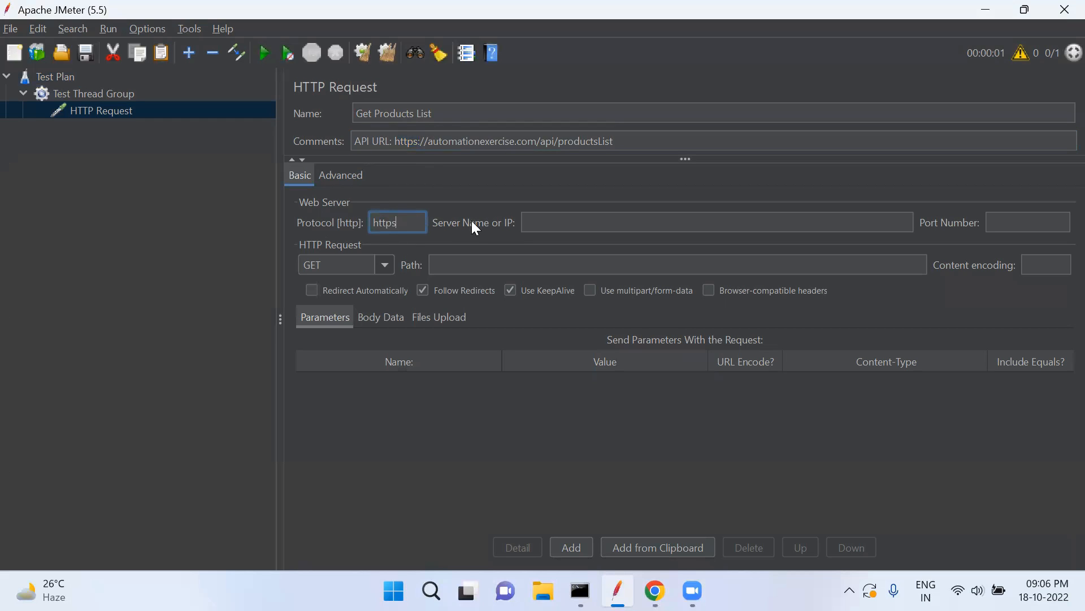
click(433, 140)
double_click(540, 141)
key(ctrl+c)
click(588, 218)
key(ctrl+v)
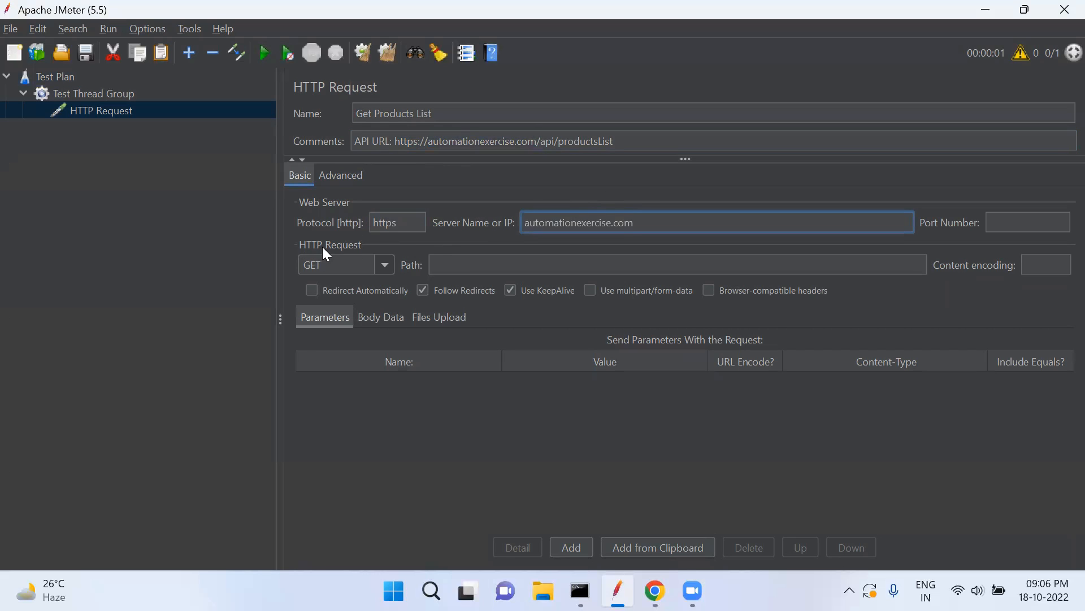
Select GET as the request method and set the path to /api/productsList, copied from the comment.
click(383, 265)
click(319, 286)
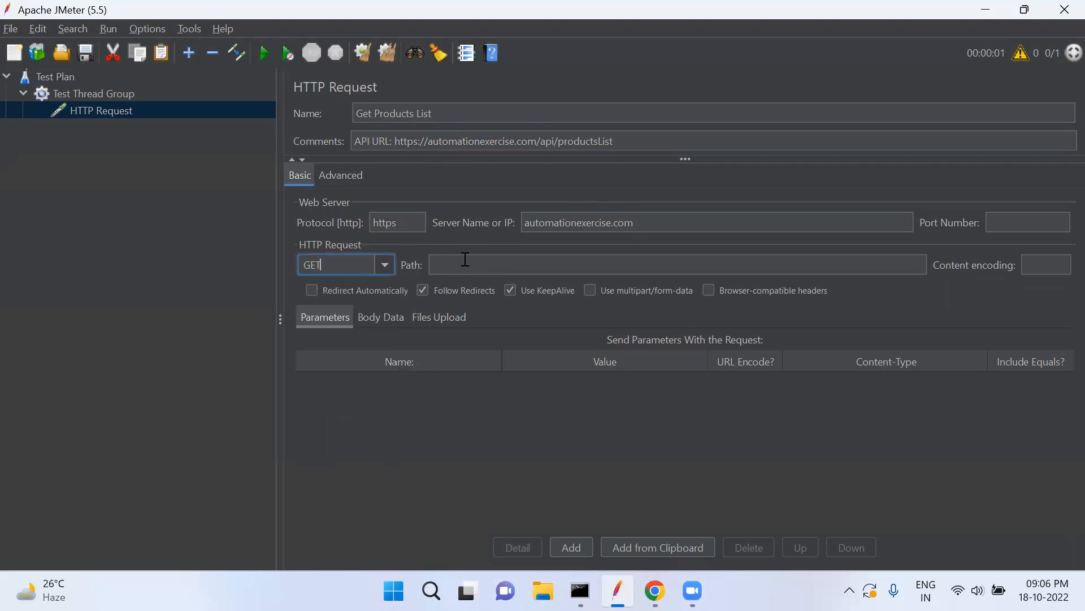
click(458, 265)
click(541, 140)
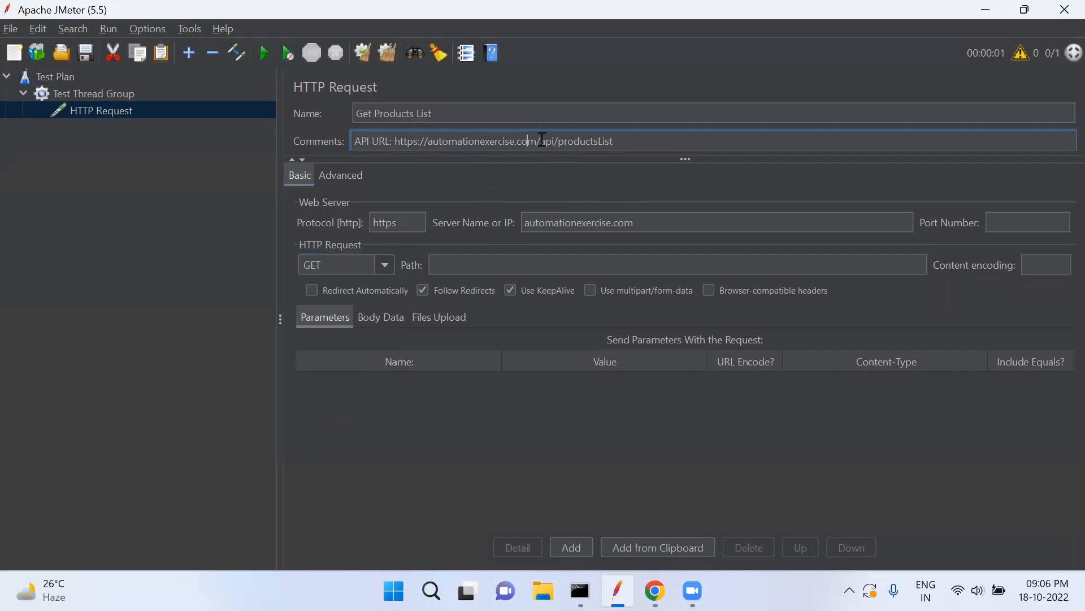
key(shift+End)
key(ctrl+c)
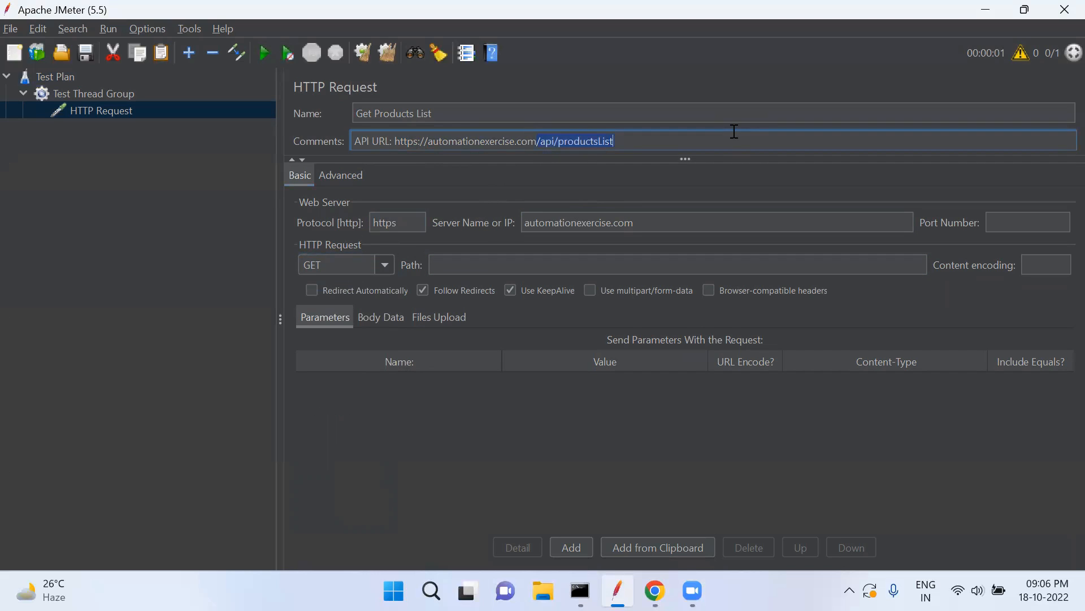
click(546, 262)
key(ctrl+v)
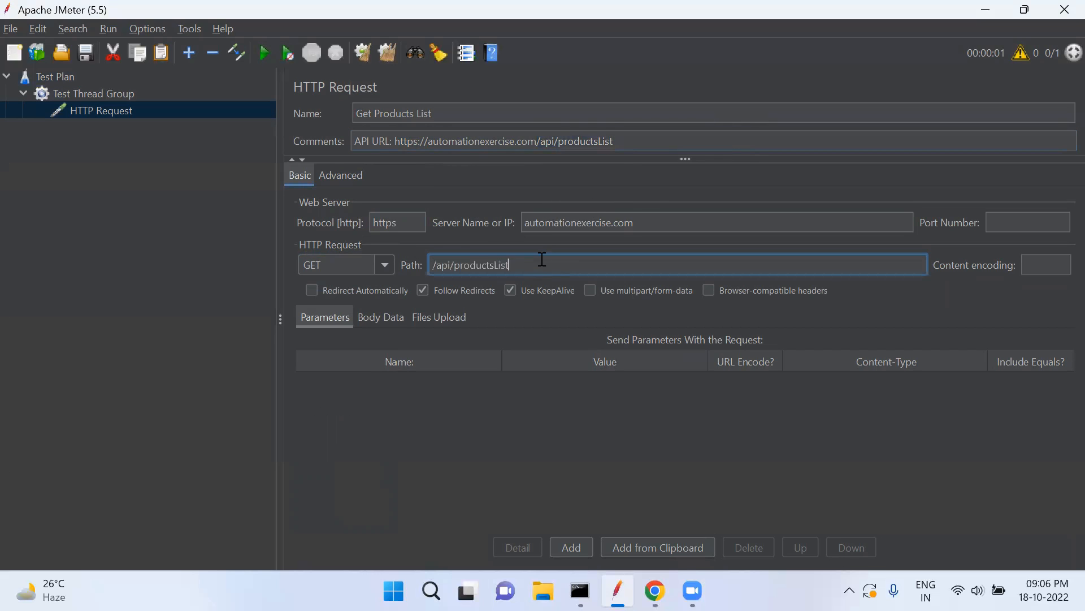
Save the test plan as apiRequests.jmx in the scripts folder.
click(121, 108)
key(ctrl+s)
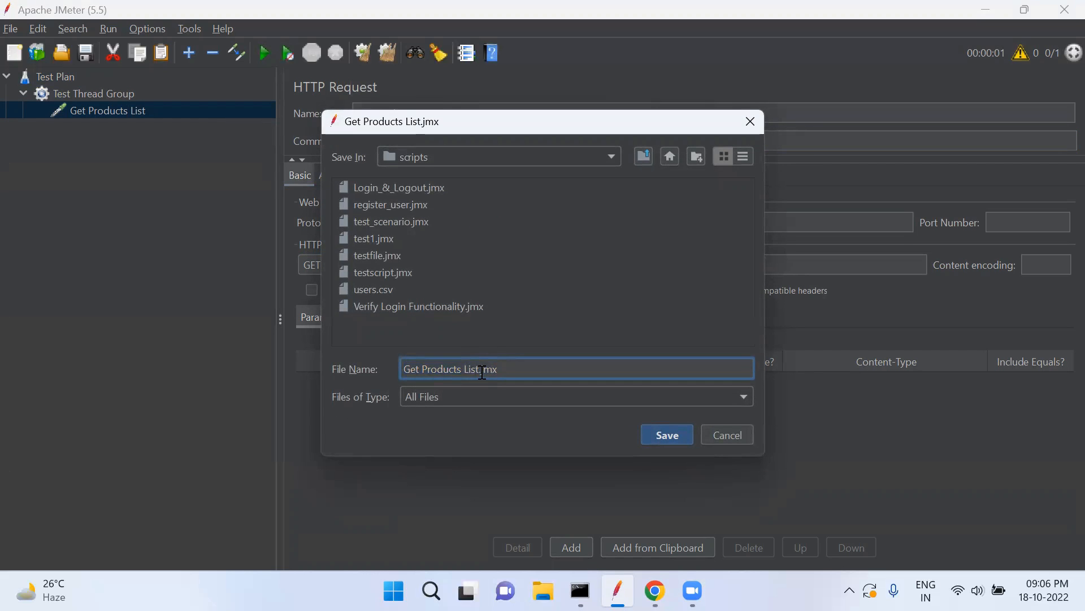
text(apiRequests)
key(Return)
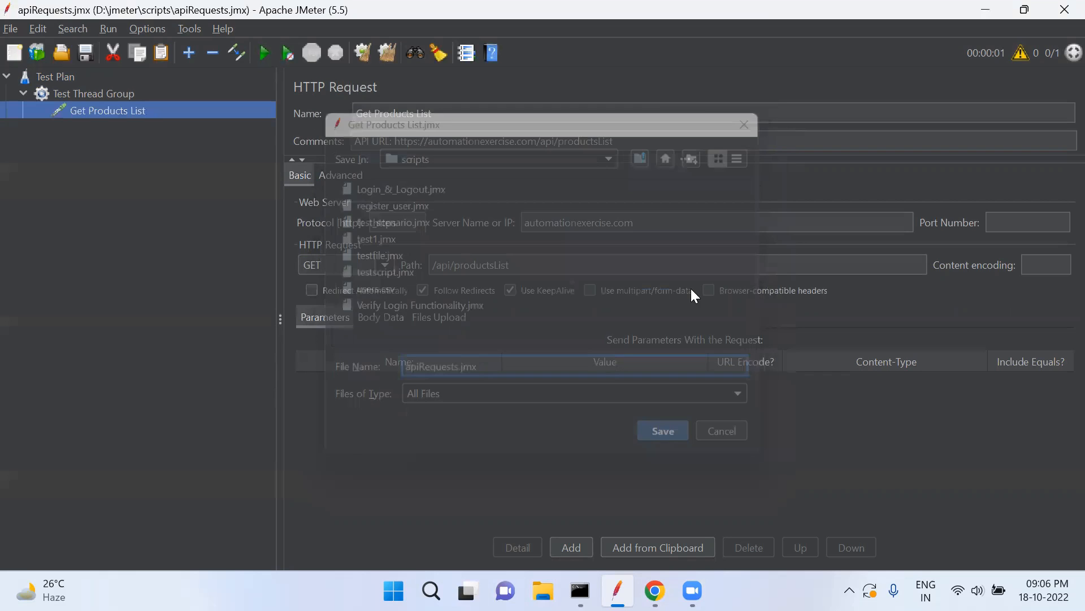
Add a View Results Tree listener to the Test Plan.
click(60, 77)
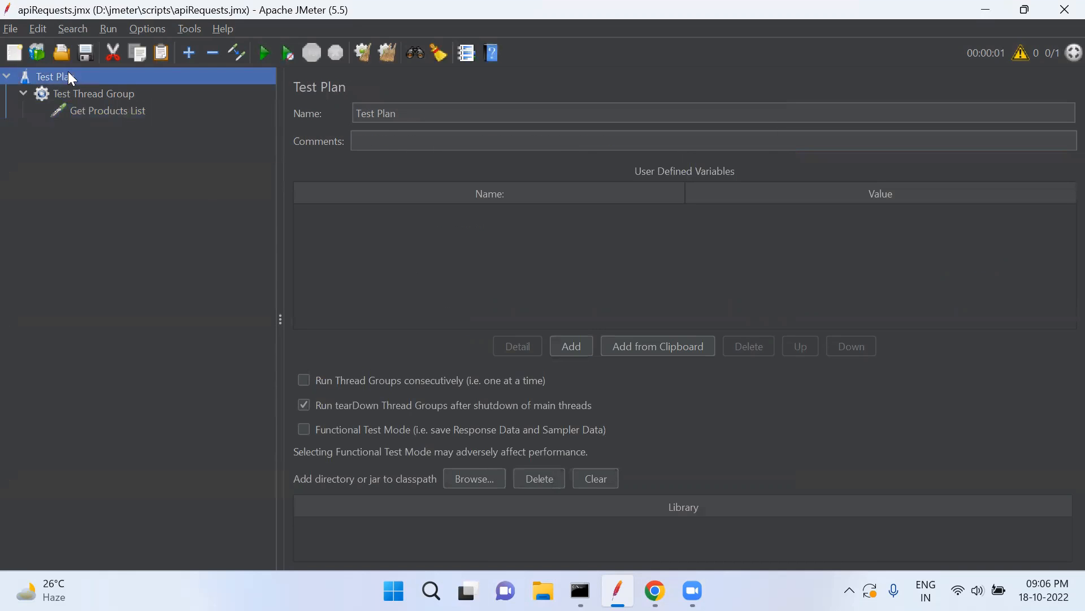
right_click(68, 73)
mouse_move(113, 82)
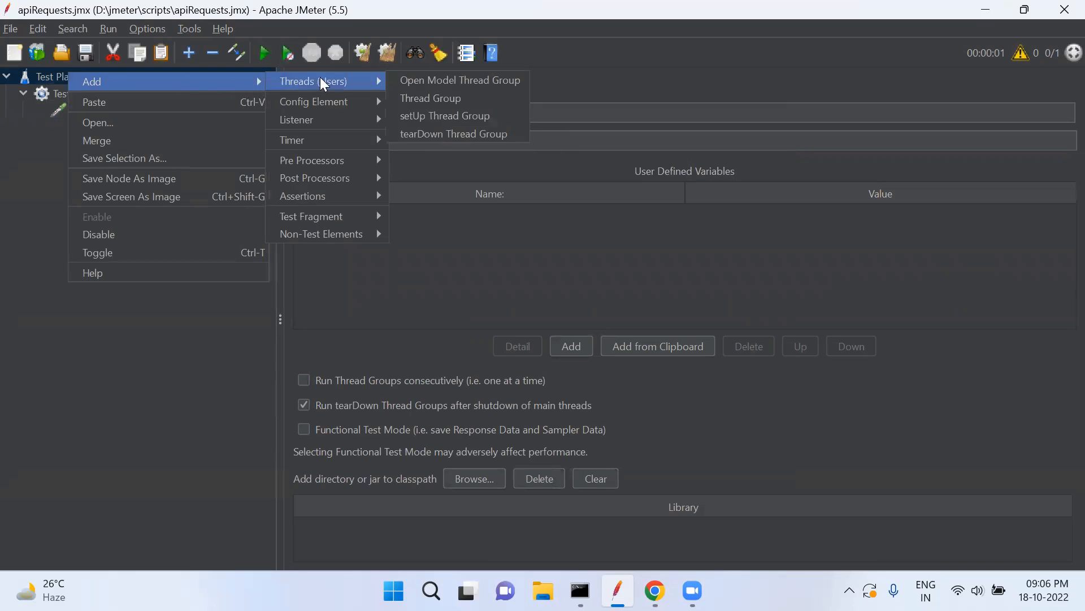
mouse_move(321, 120)
click(453, 118)
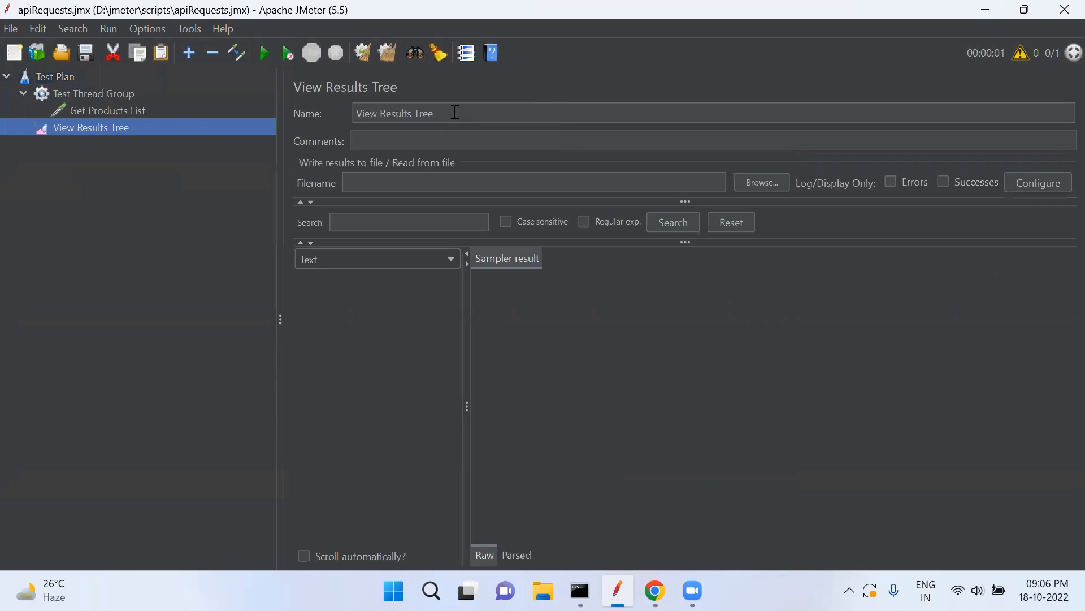
Run the test plan and examine the response body of Get Products List in View Results Tree.
click(106, 111)
click(97, 127)
click(268, 54)
click(351, 278)
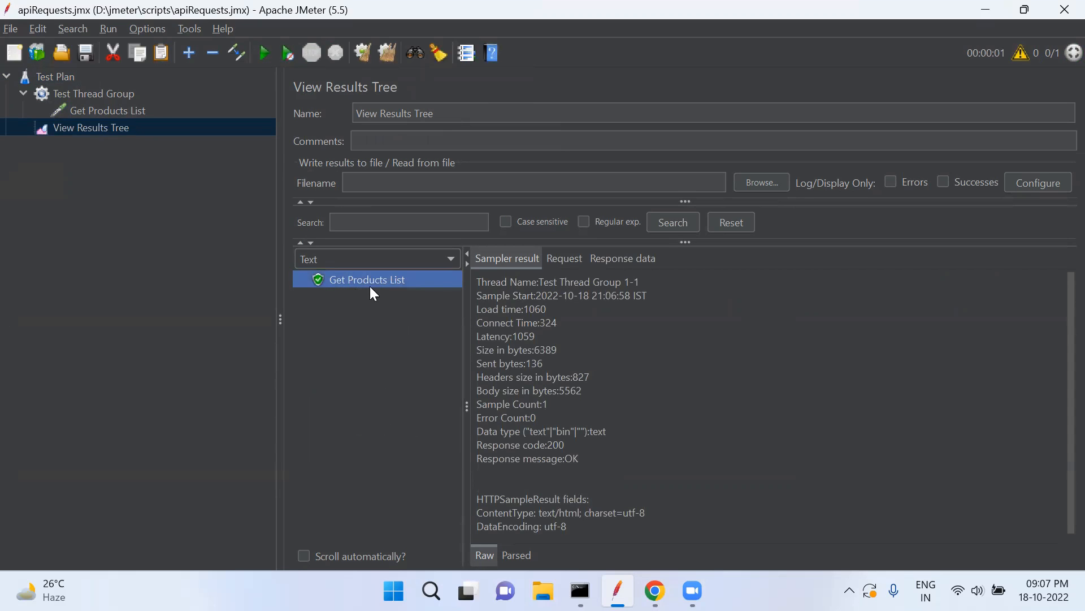
click(632, 256)
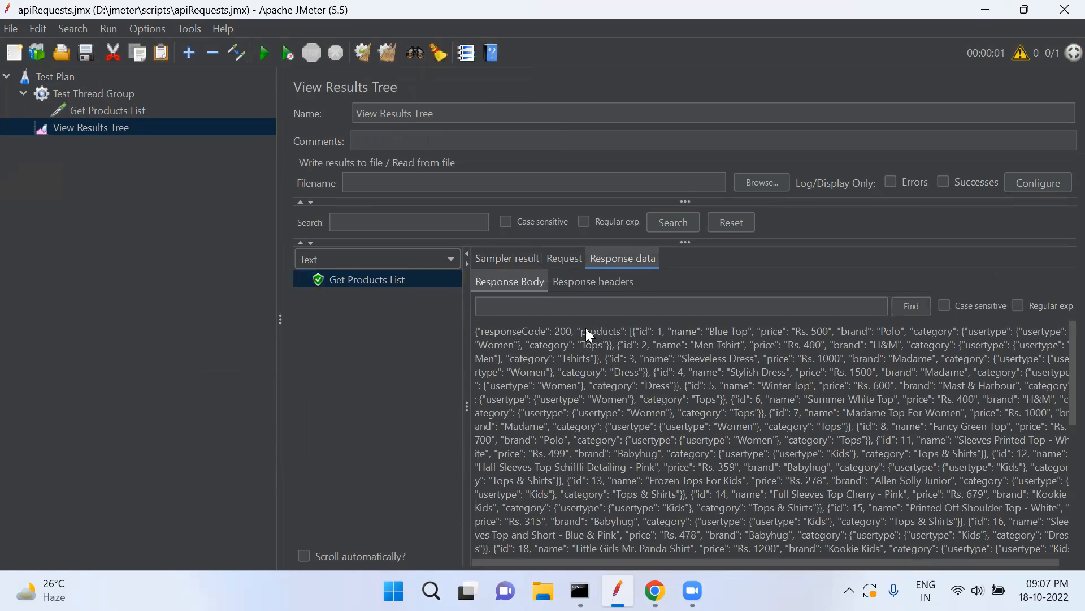
drag(597, 332, 802, 540)
click(740, 404)
Switch to Chrome, collapse the API 1 details and copy the API URL line of API 5: POST To Search Product.
click(119, 112)
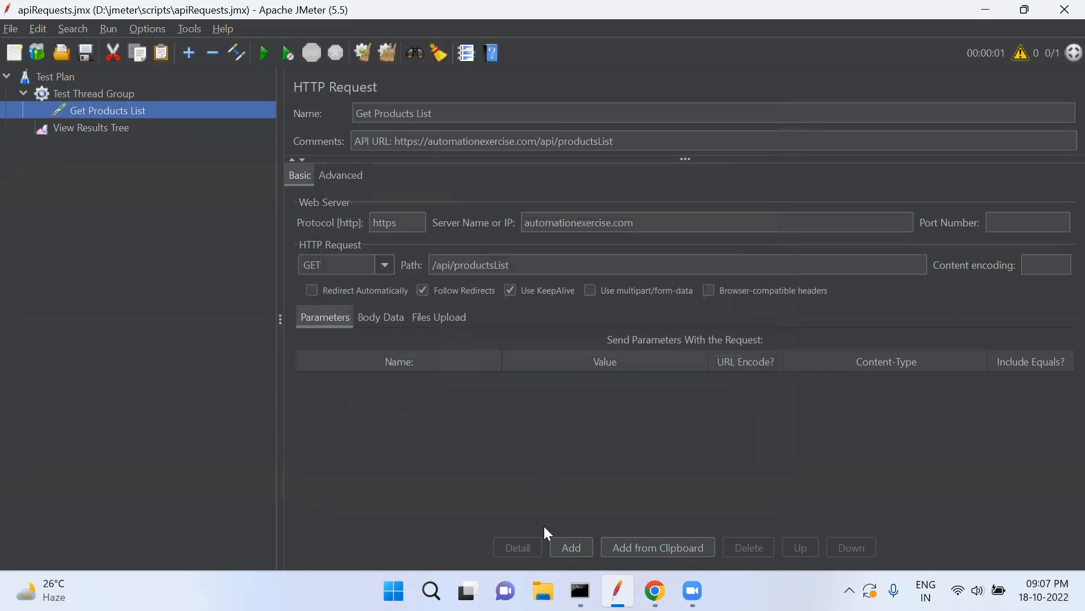
click(655, 590)
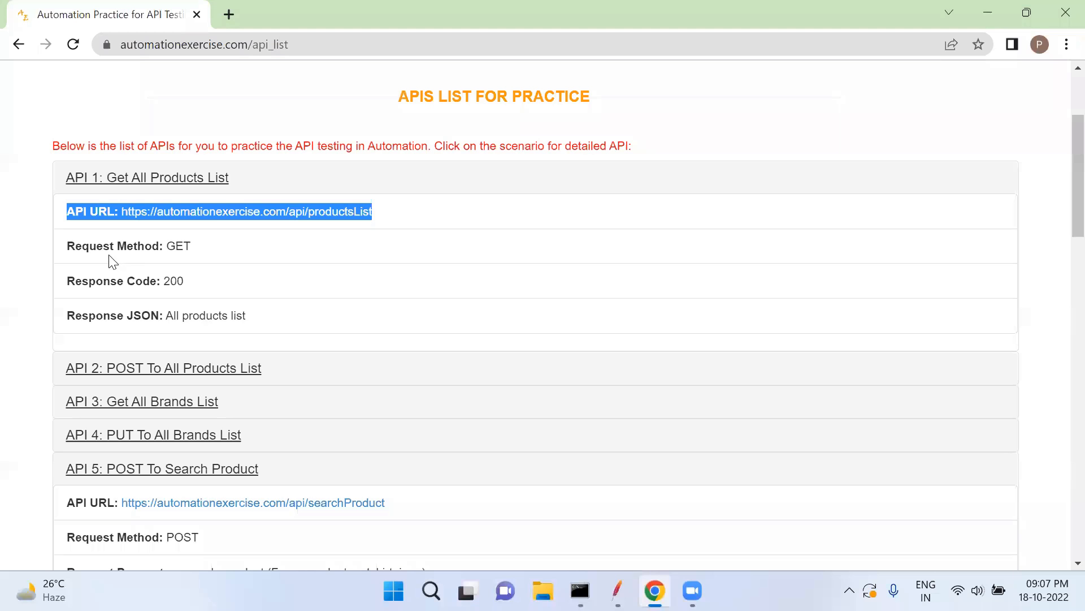
click(202, 182)
click(202, 182)
scroll(210, 190, down, 4)
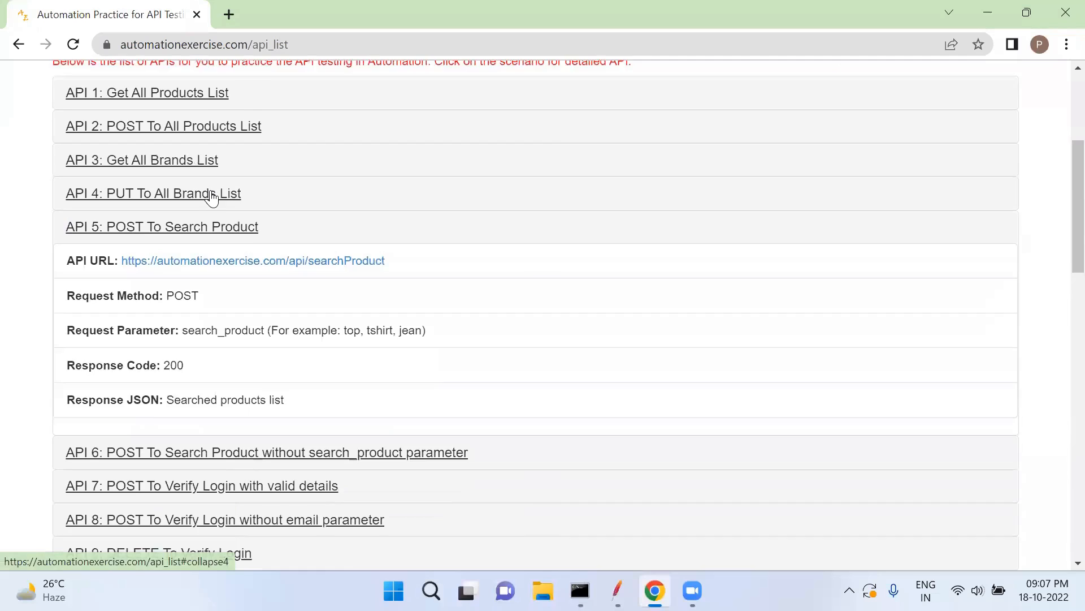
drag(395, 177, 67, 183)
key(ctrl+c)
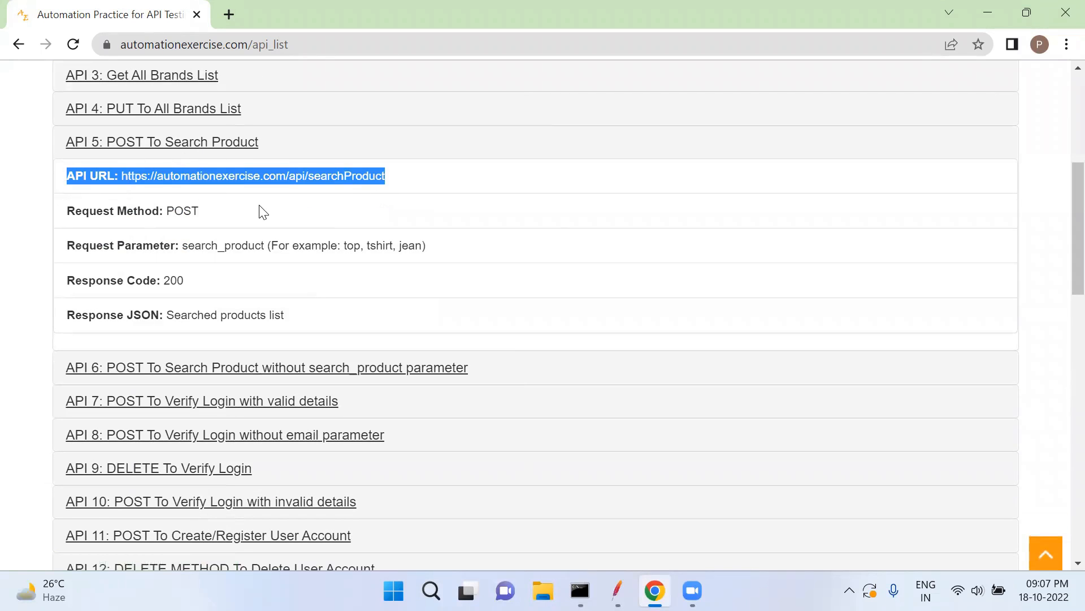
key(alt+Tab)
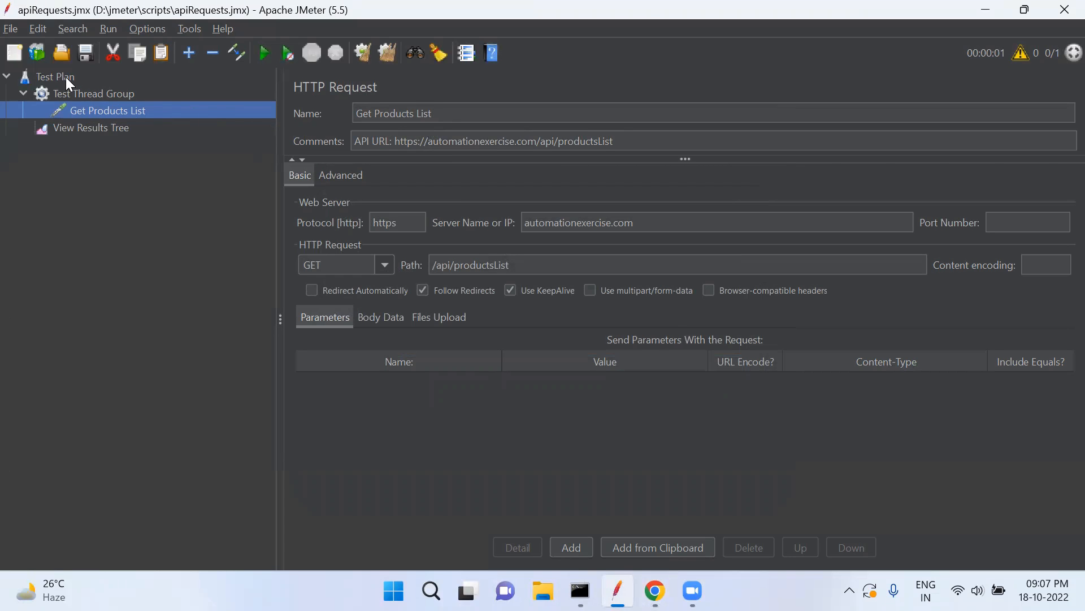
key(alt+Tab)
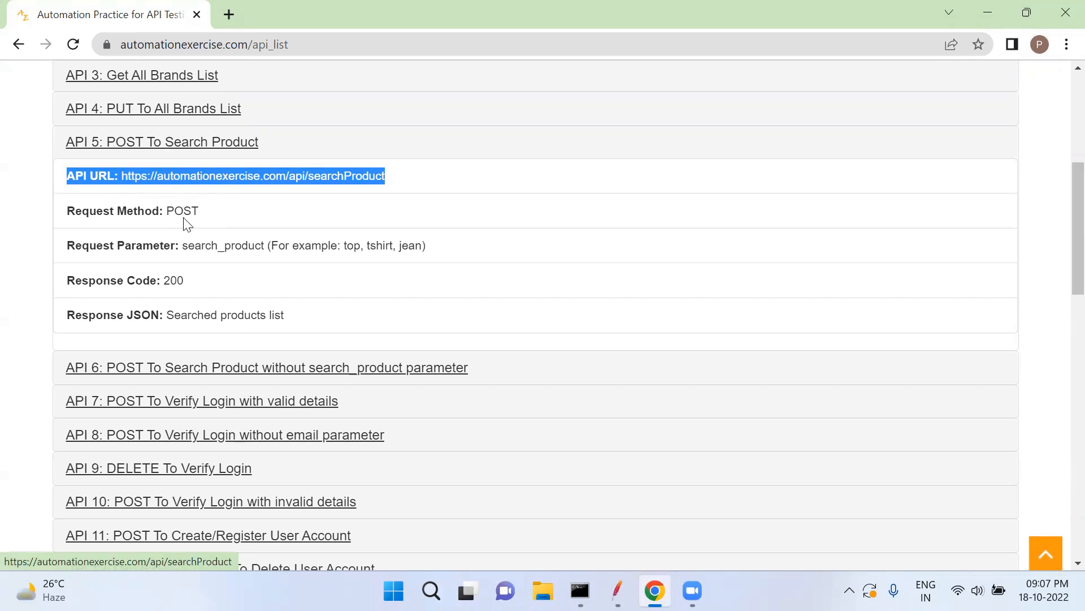
Switch to JMeter and add an HTTP Request sampler to Test Thread Group.
key(alt+Tab)
click(94, 93)
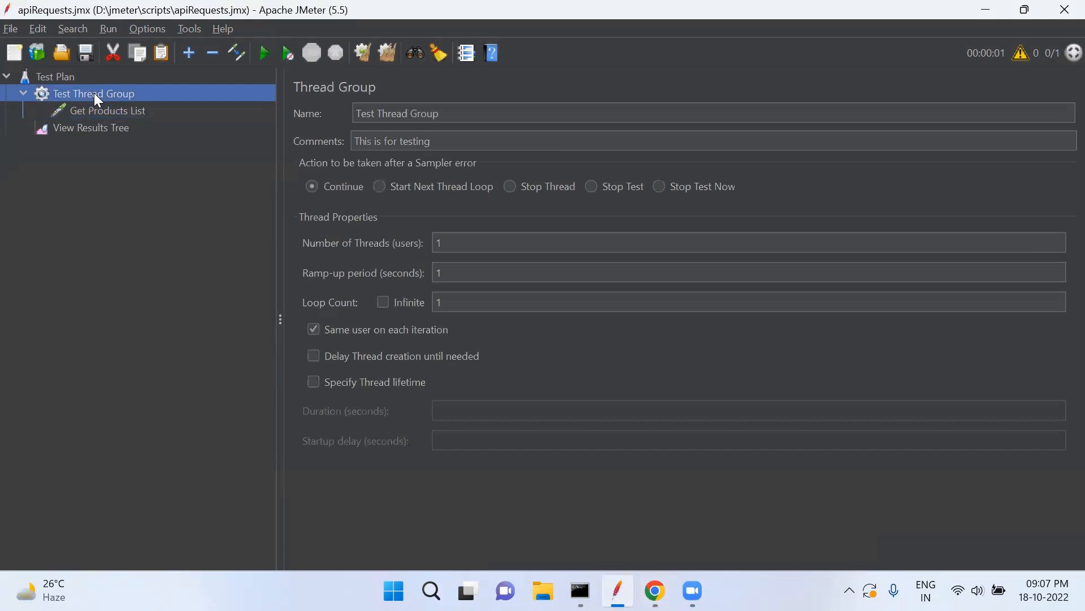
right_click(94, 93)
mouse_move(127, 102)
mouse_move(347, 102)
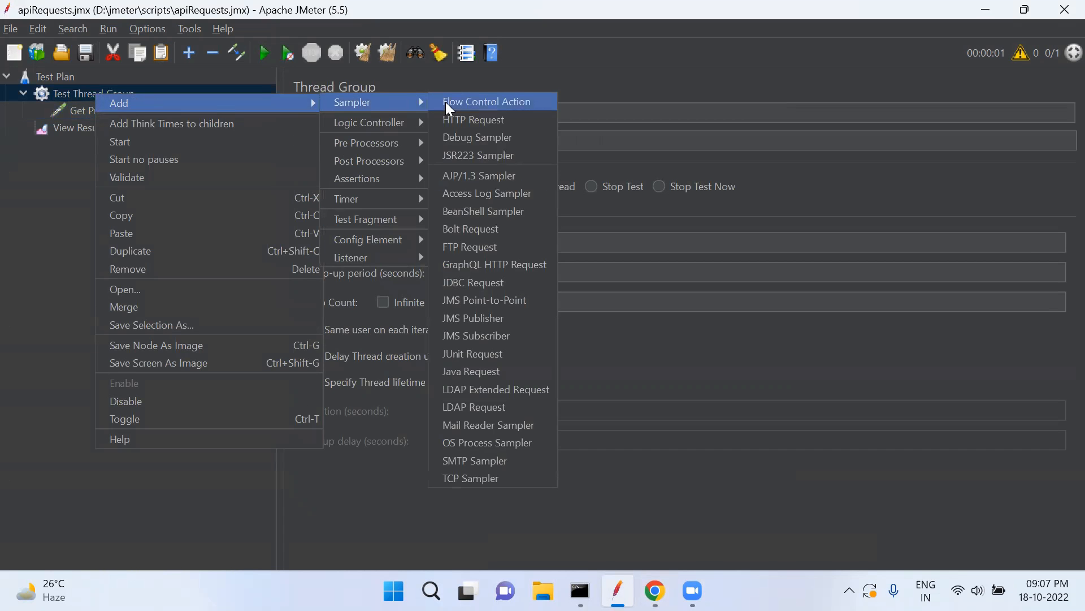
click(450, 119)
Name the new HTTP request Search Product and paste the copied API URL line as its comment.
click(433, 112)
text(Search Product)
click(438, 140)
key(ctrl+v)
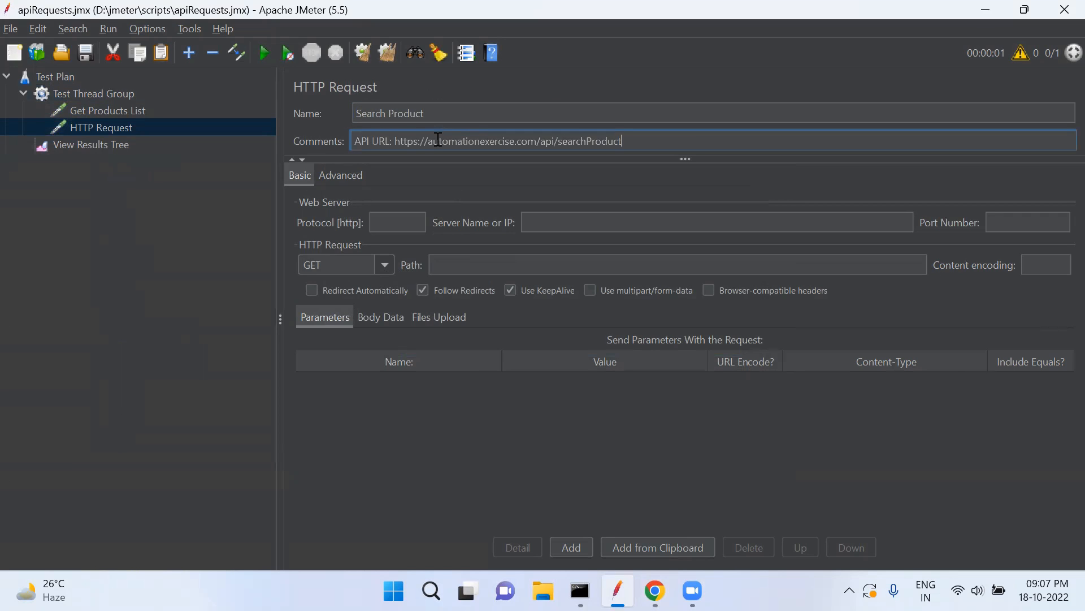
Set the Search Product request's protocol to https and its server name to automationexercise.com.
click(398, 220)
text(https)
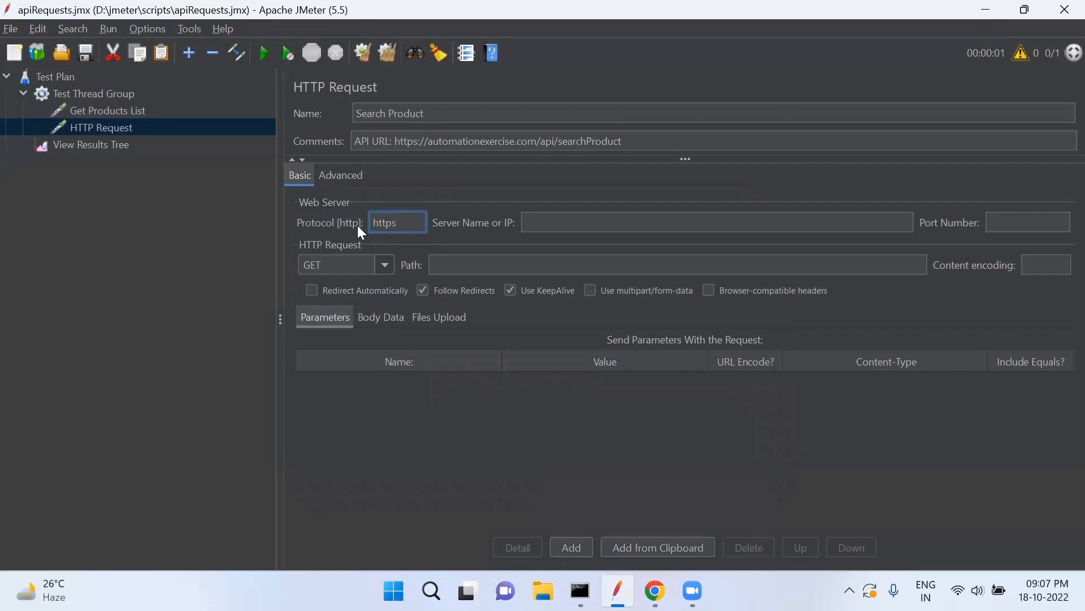
click(424, 141)
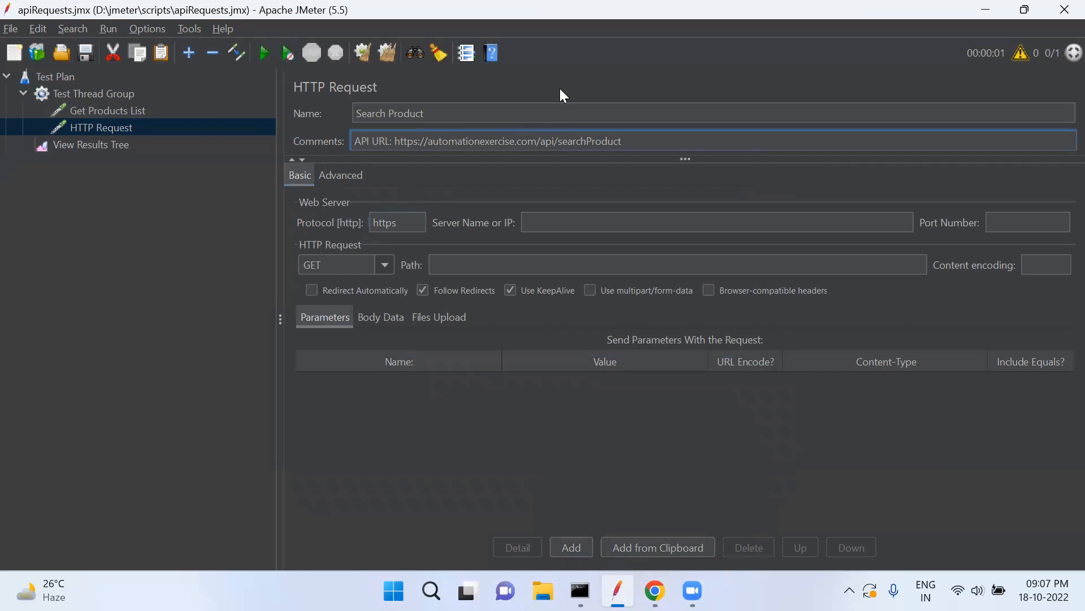
shift+click(530, 141)
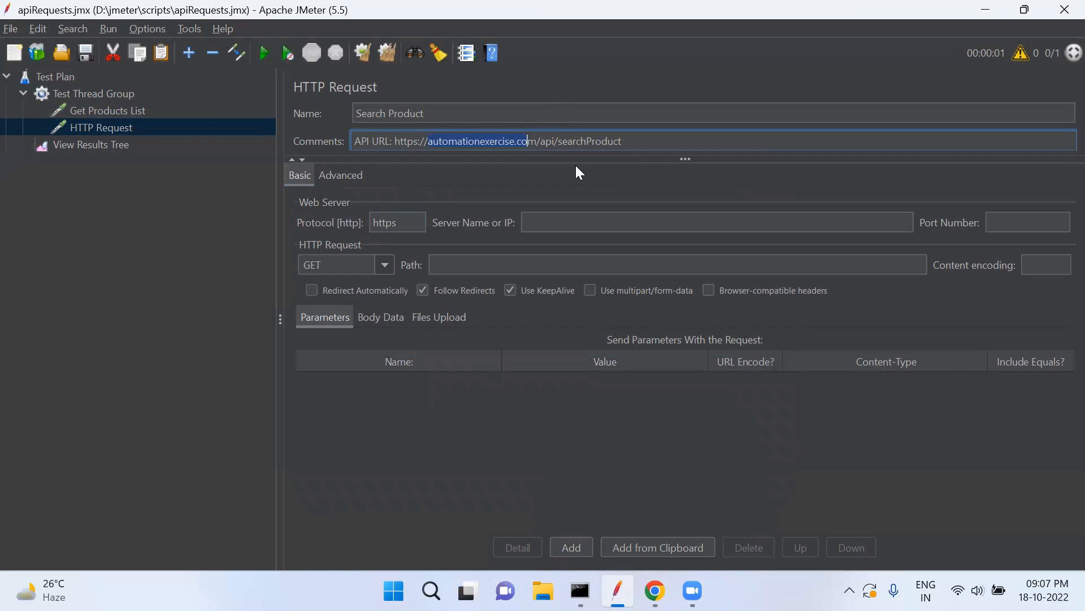
click(584, 221)
text(automationexercise.com)
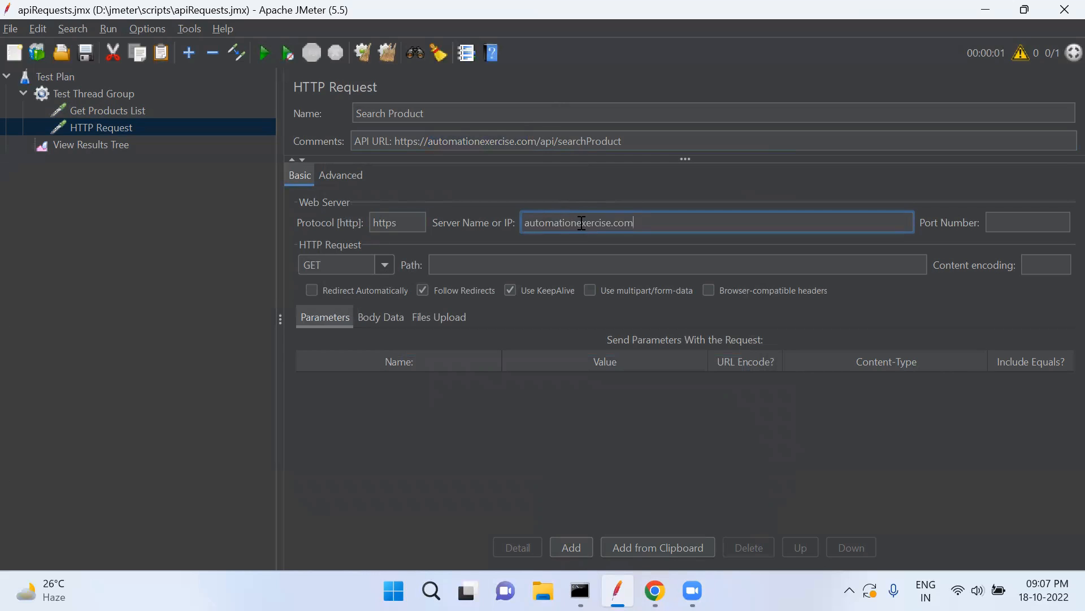
Set the request method to POST and the path to /api/searchProduct, copying the path from the comment.
drag(537, 141, 638, 141)
key(ctrl+c)
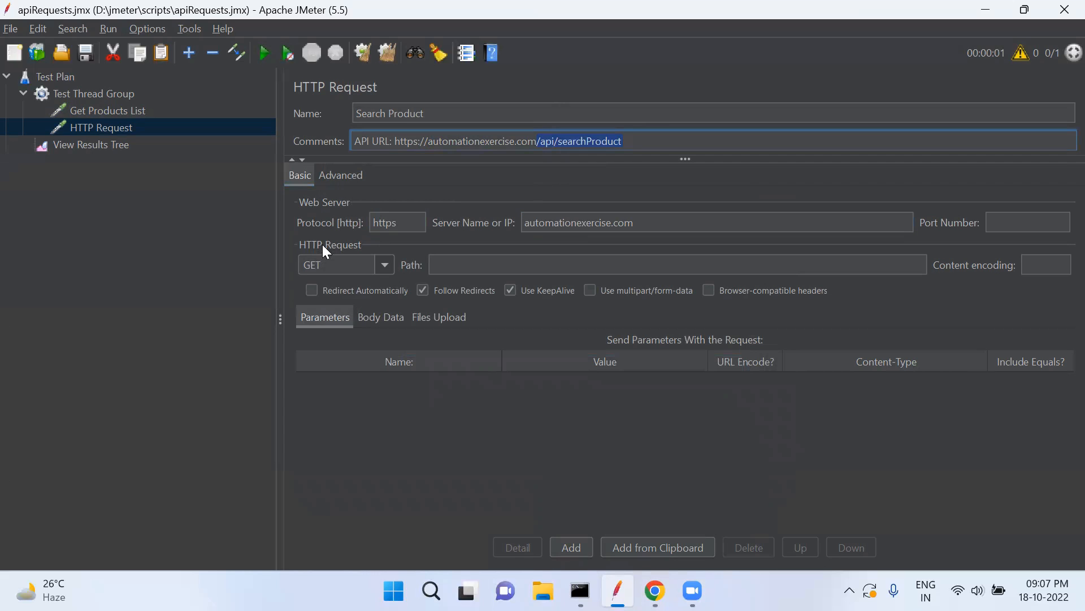
click(364, 263)
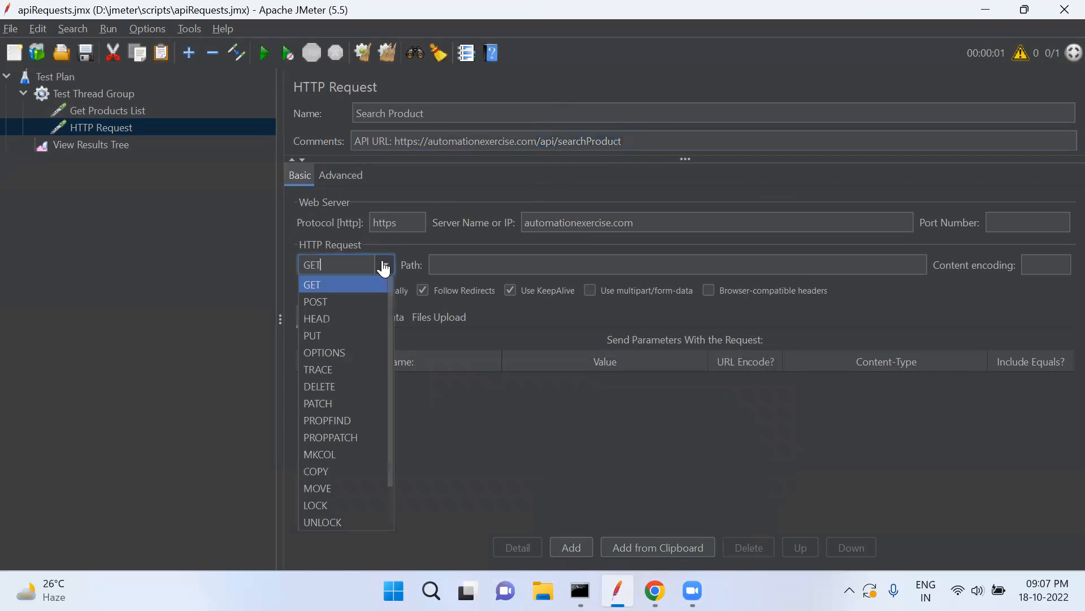
click(323, 301)
click(519, 262)
key(ctrl+v)
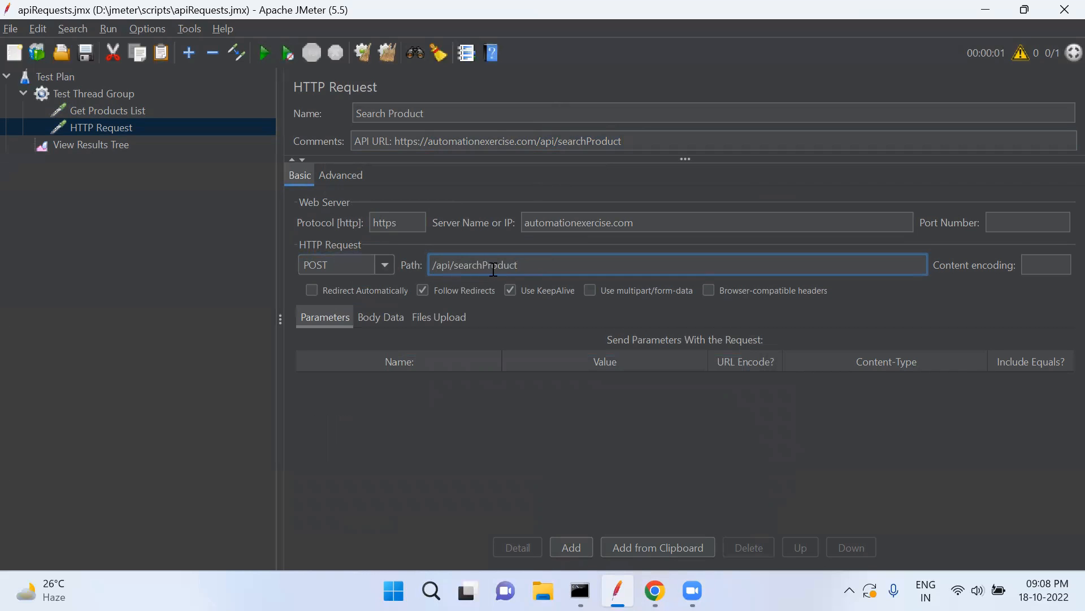
Check API 5's request parameter in Chrome, then return to JMeter and add an empty parameter row to the Search Product request.
key(alt+Tab)
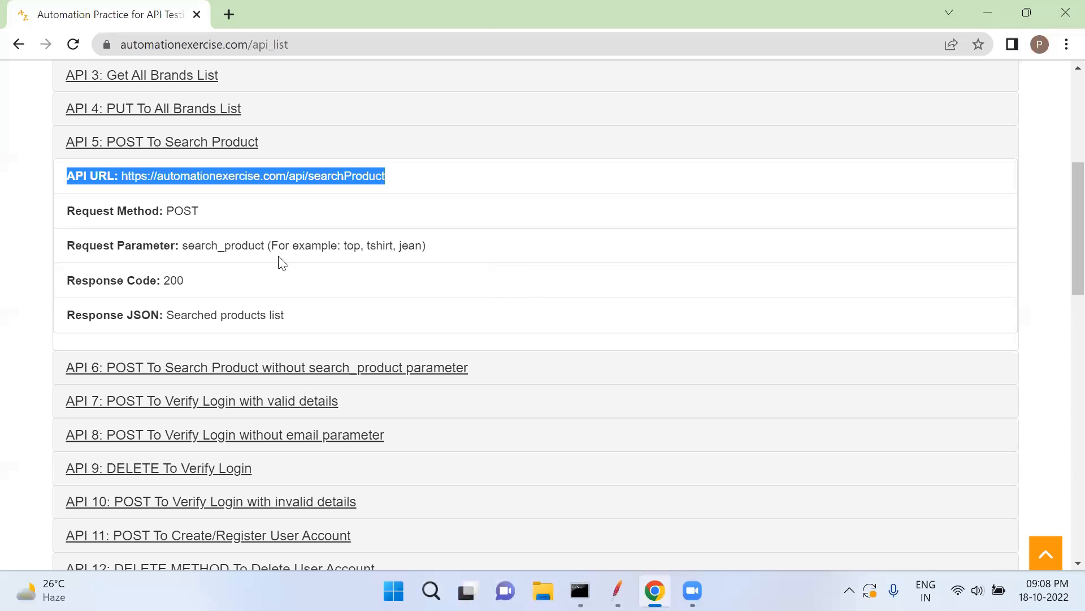
drag(68, 249, 164, 244)
click(186, 245)
double_click(217, 245)
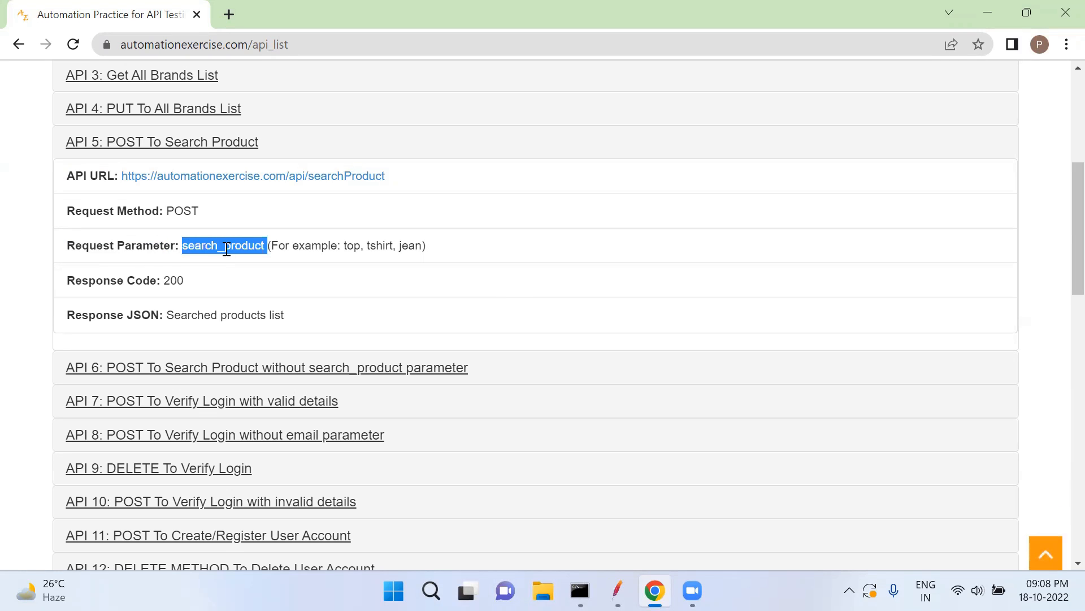
key(alt+Tab)
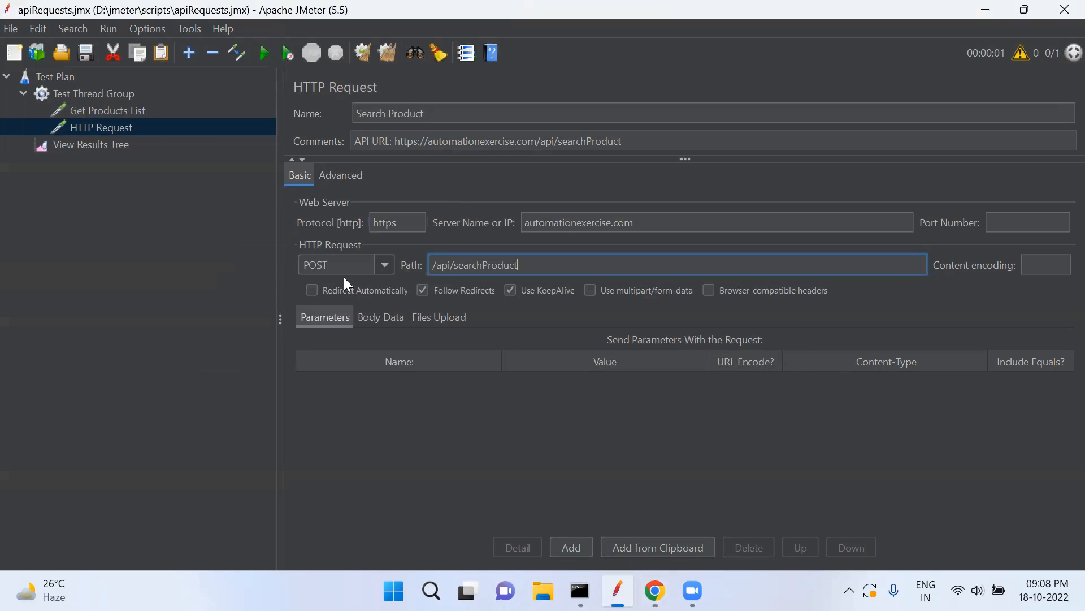
click(318, 320)
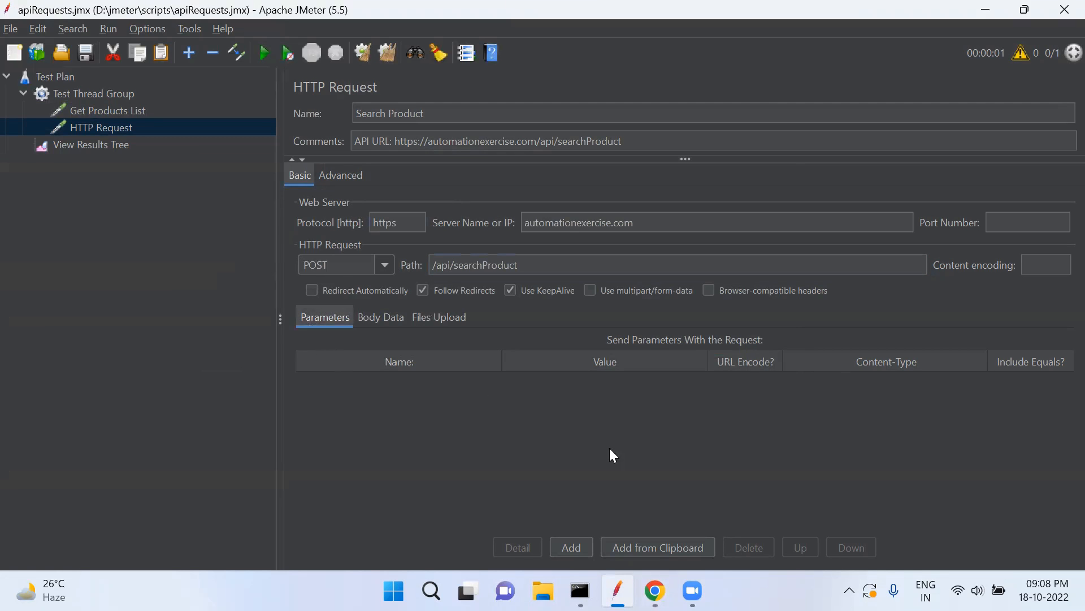
click(578, 548)
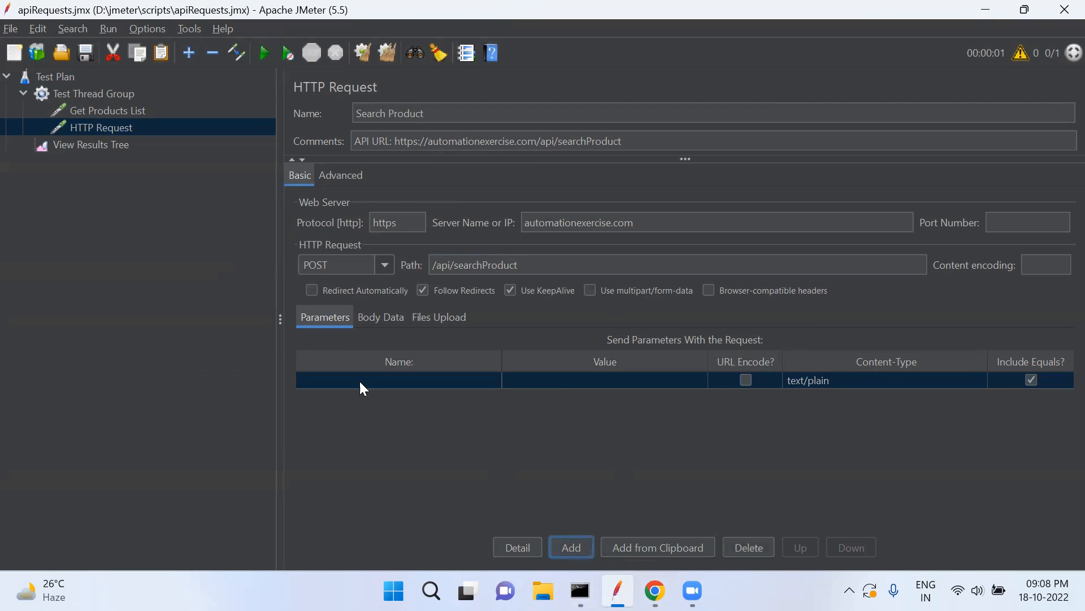
Copy the parameter name search_product from API 5 in Chrome and paste it as the new parameter's name in JMeter.
key(alt+Tab)
double_click(220, 246)
key(ctrl+c)
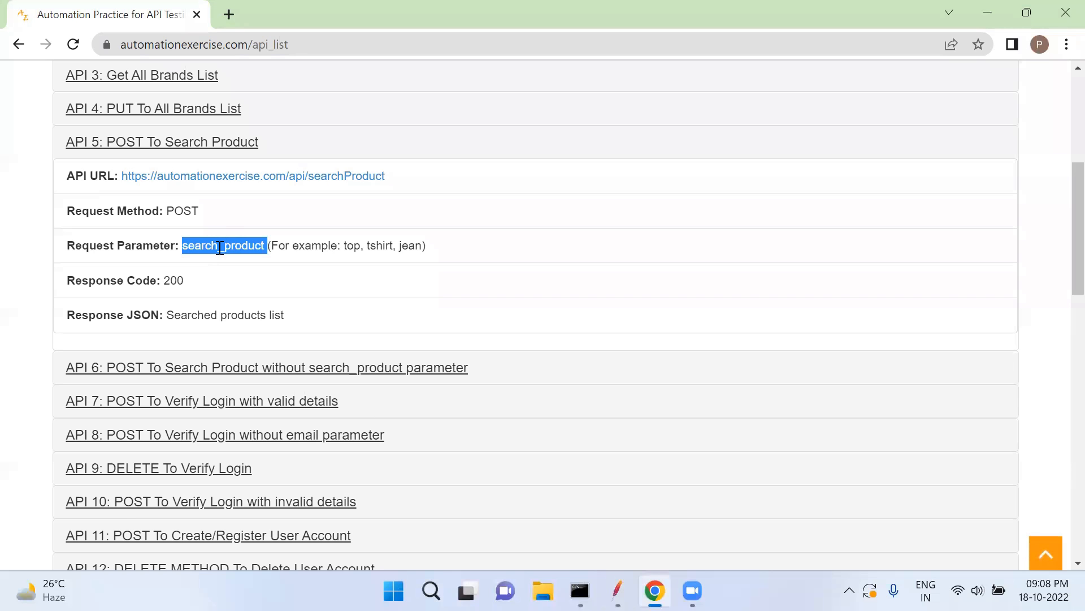
key(alt+Tab)
double_click(419, 383)
key(ctrl+v)
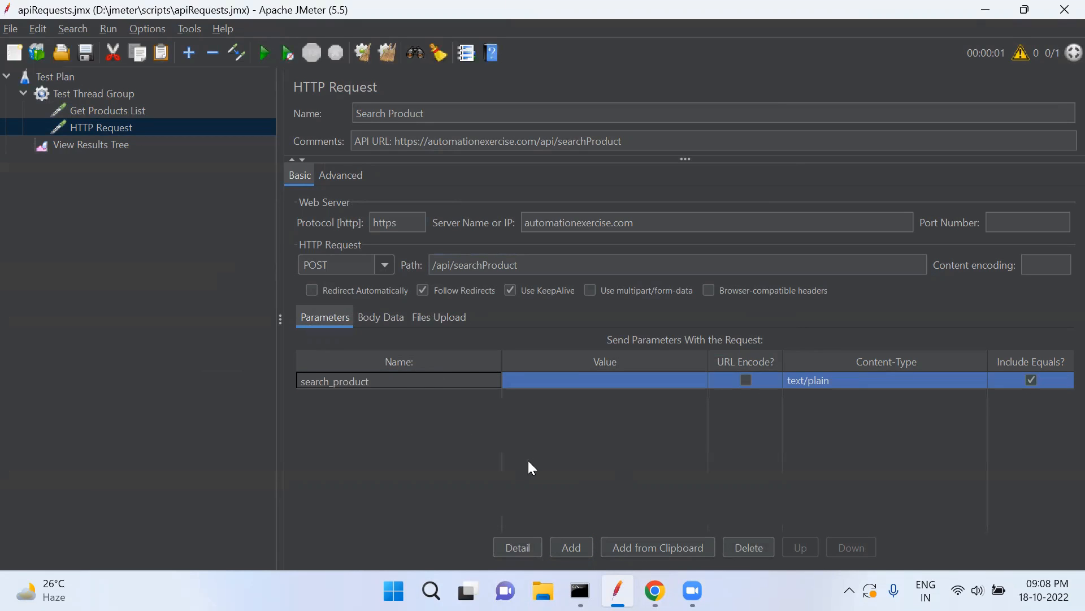
Set the search_product parameter's value to top, checking the example values in Chrome.
double_click(565, 378)
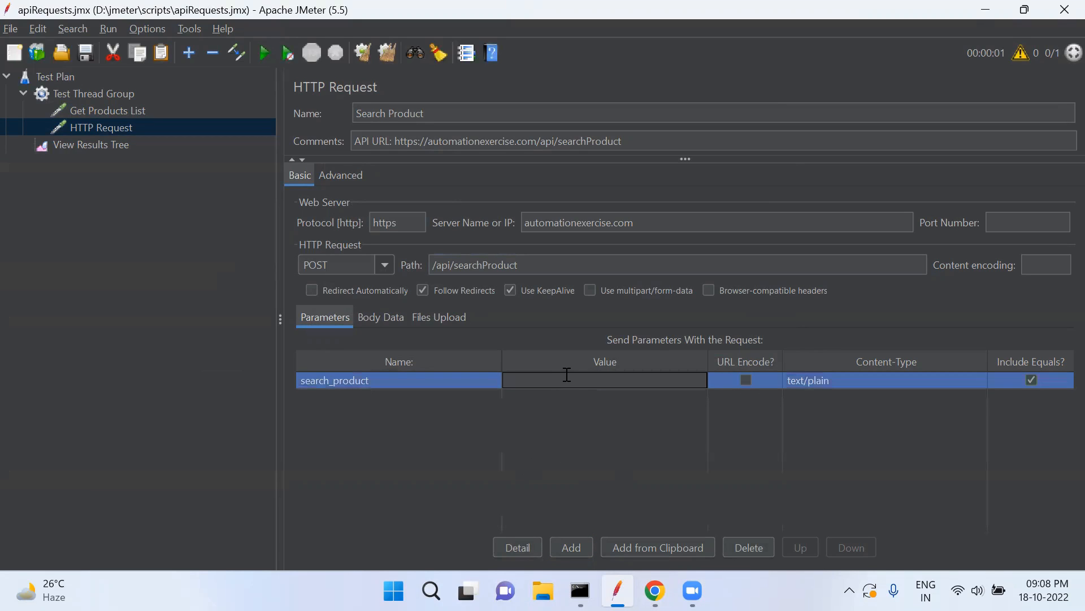
key(alt+Tab)
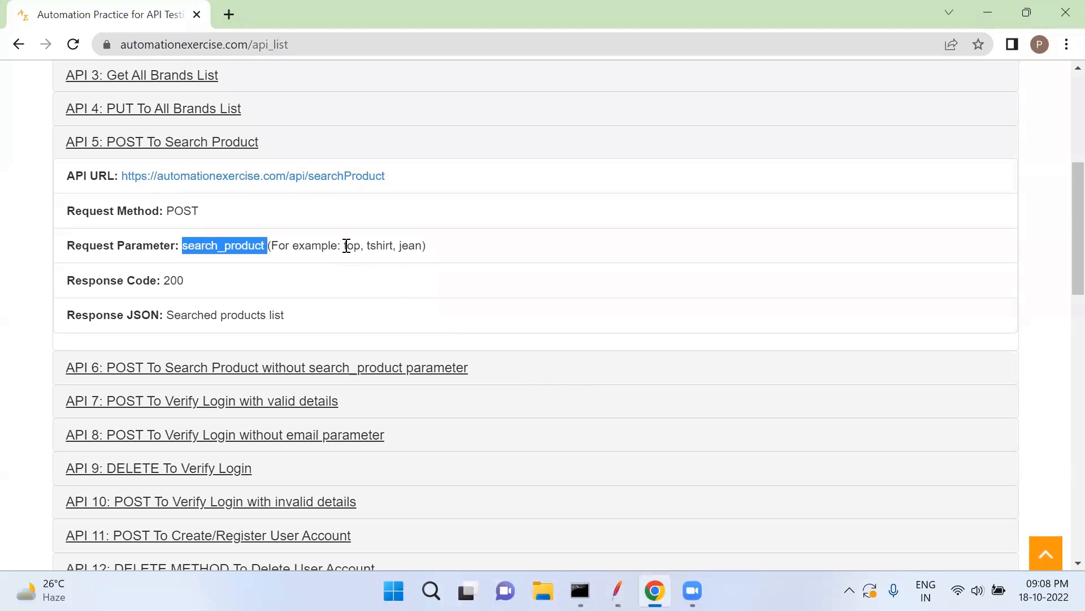
key(alt+Tab)
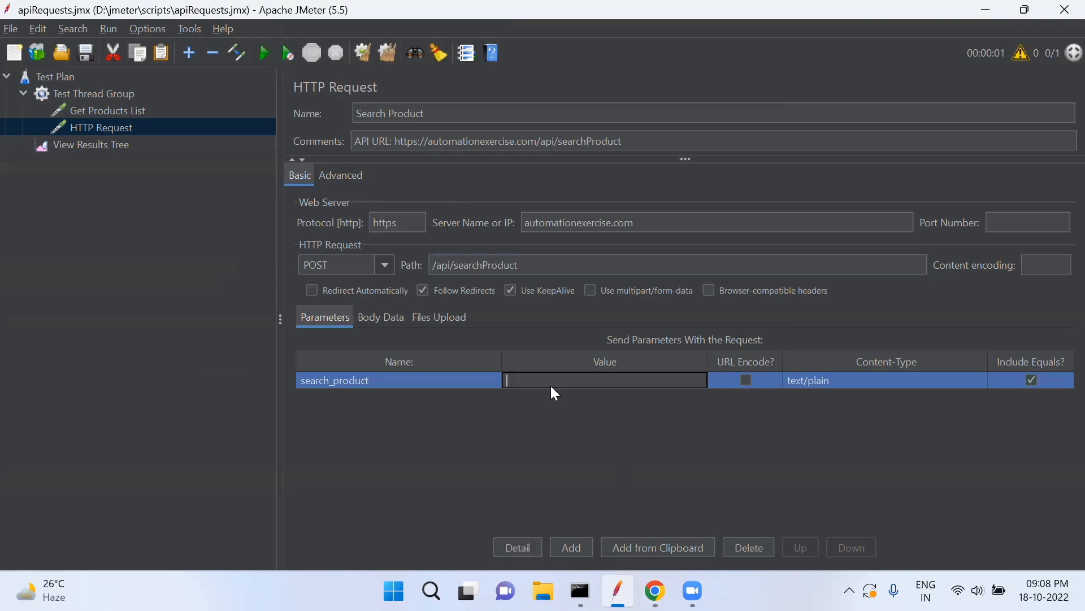
text(top)
click(445, 439)
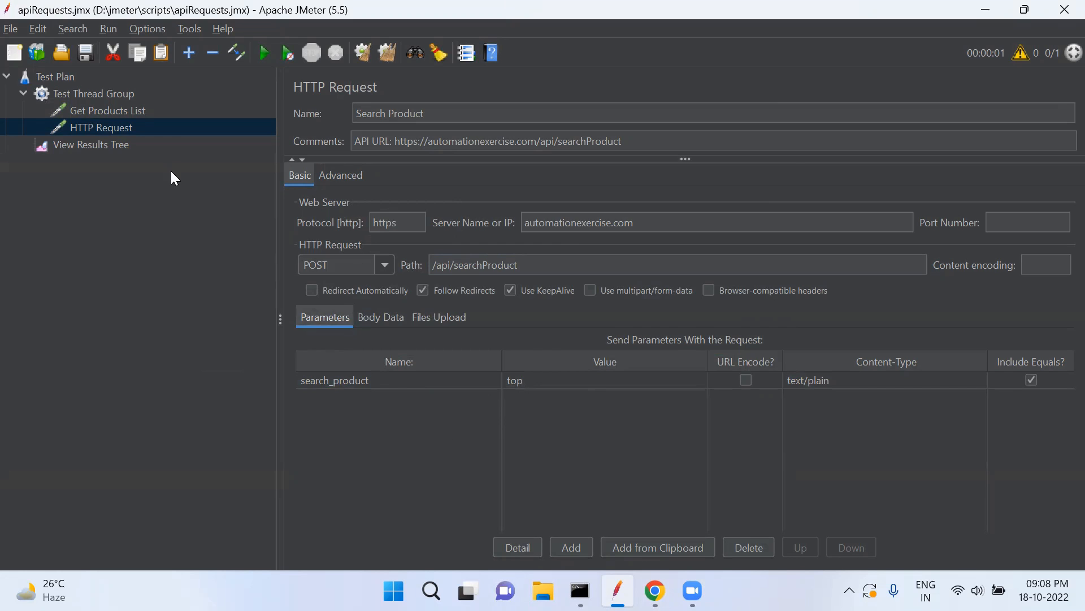
Clear the old results in View Results Tree and run the test plan again.
click(127, 145)
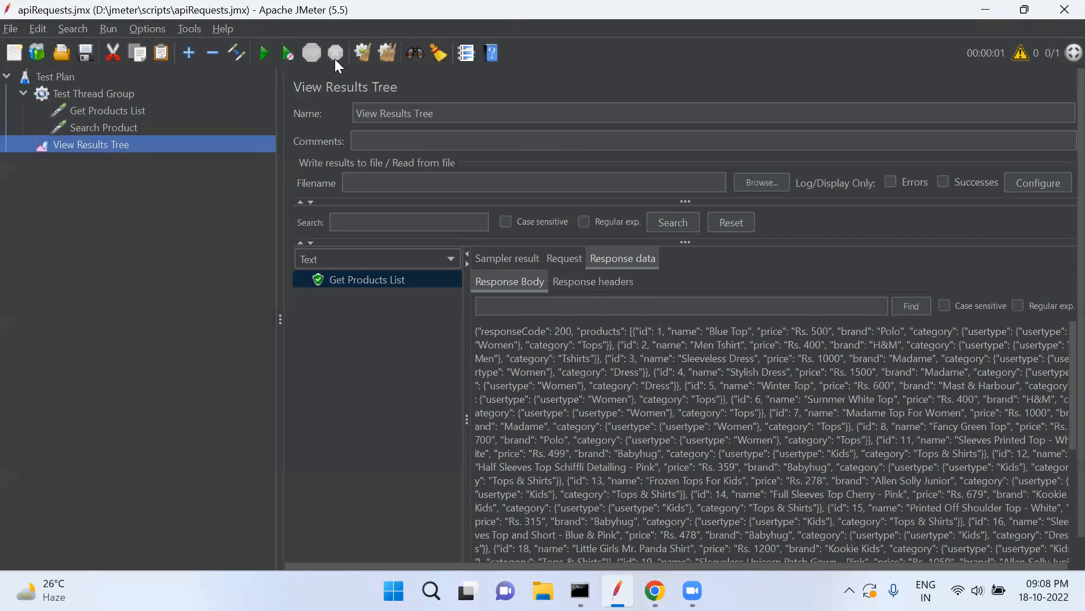
click(363, 51)
click(264, 53)
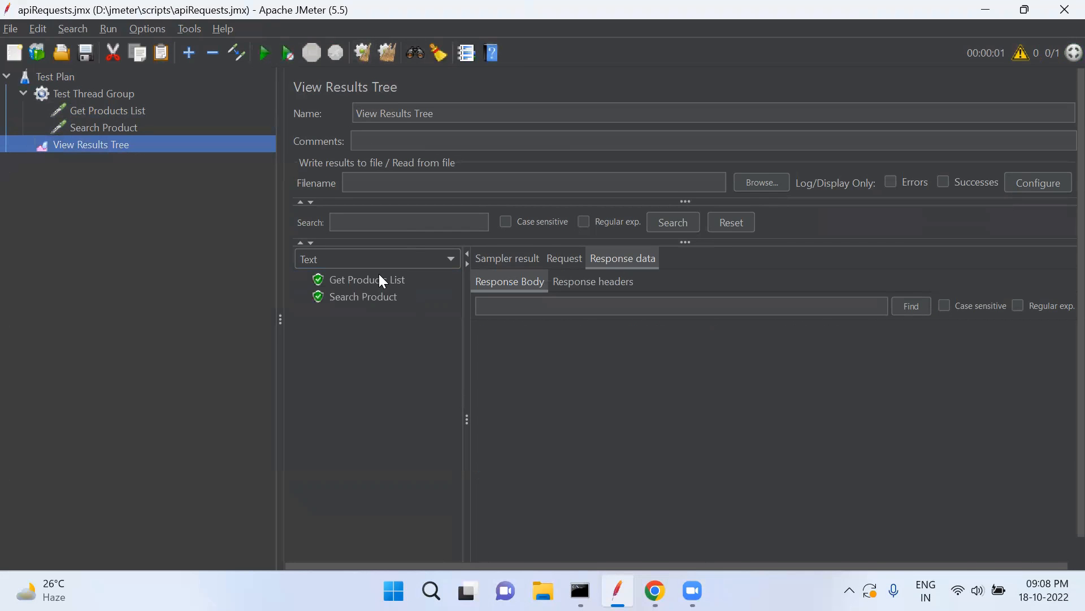
Examine the response body of Get Products List in the new results.
click(446, 281)
scroll(624, 374, down, 5)
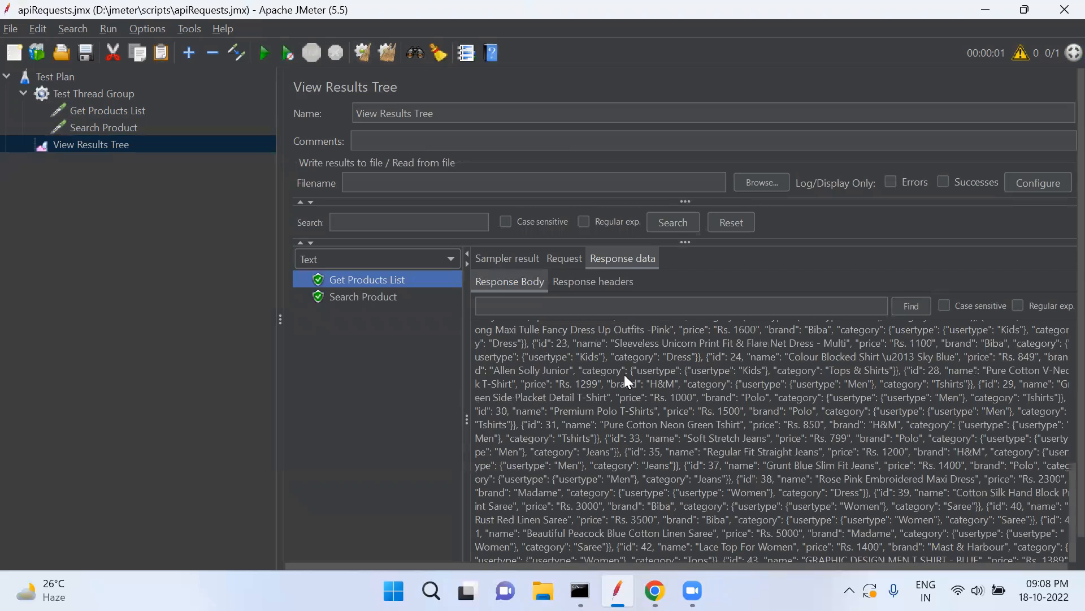
scroll(632, 374, up, 7)
drag(577, 332, 714, 478)
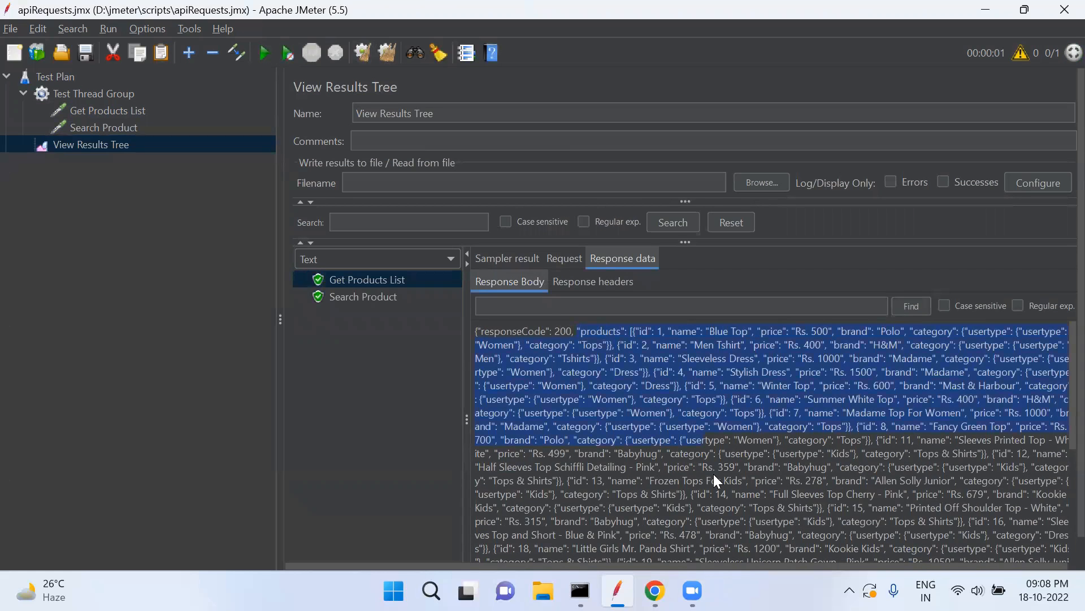
Inspect the POST data sent by the Search Product request and its response body.
click(370, 297)
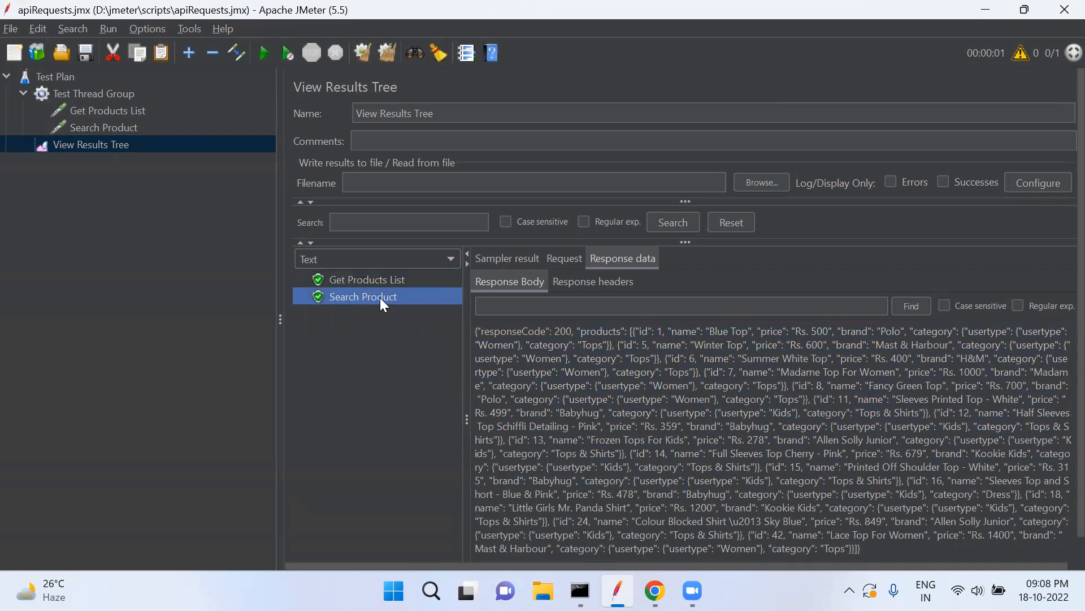
click(563, 258)
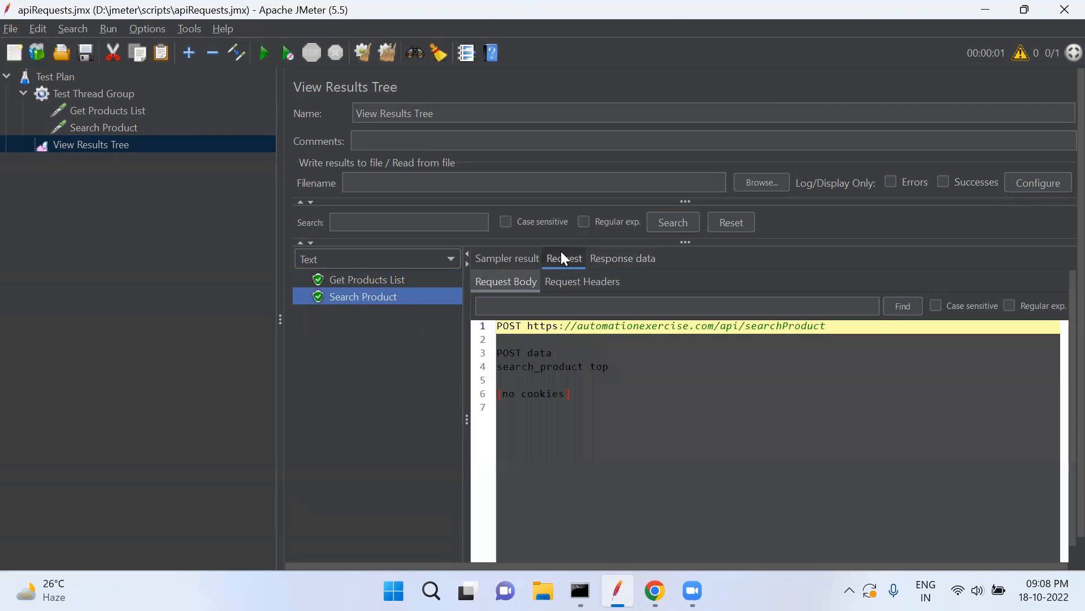
drag(504, 351, 574, 352)
click(504, 366)
drag(504, 366, 617, 366)
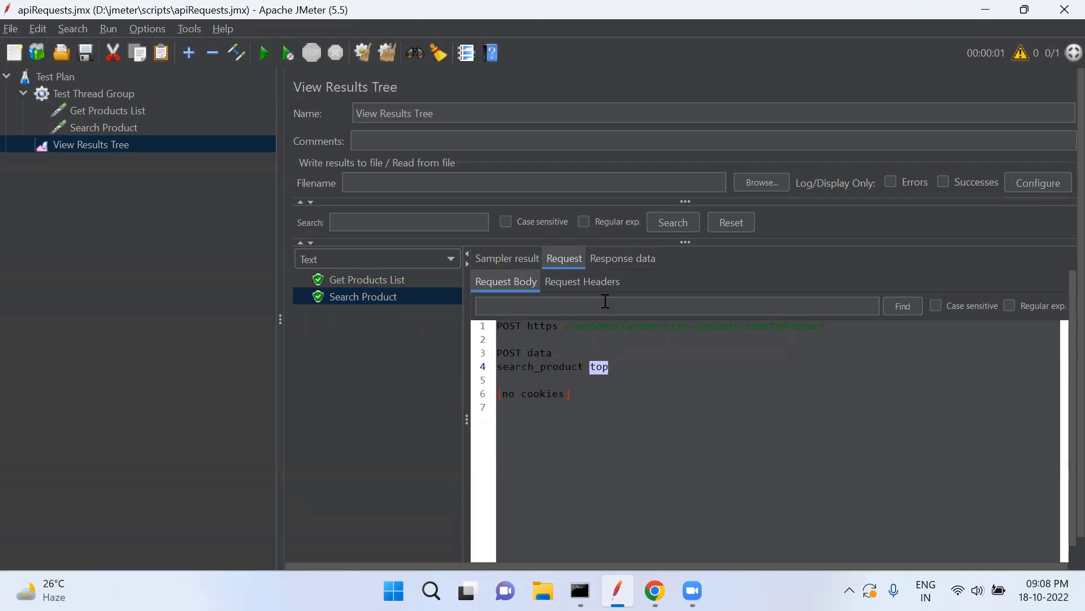
click(623, 258)
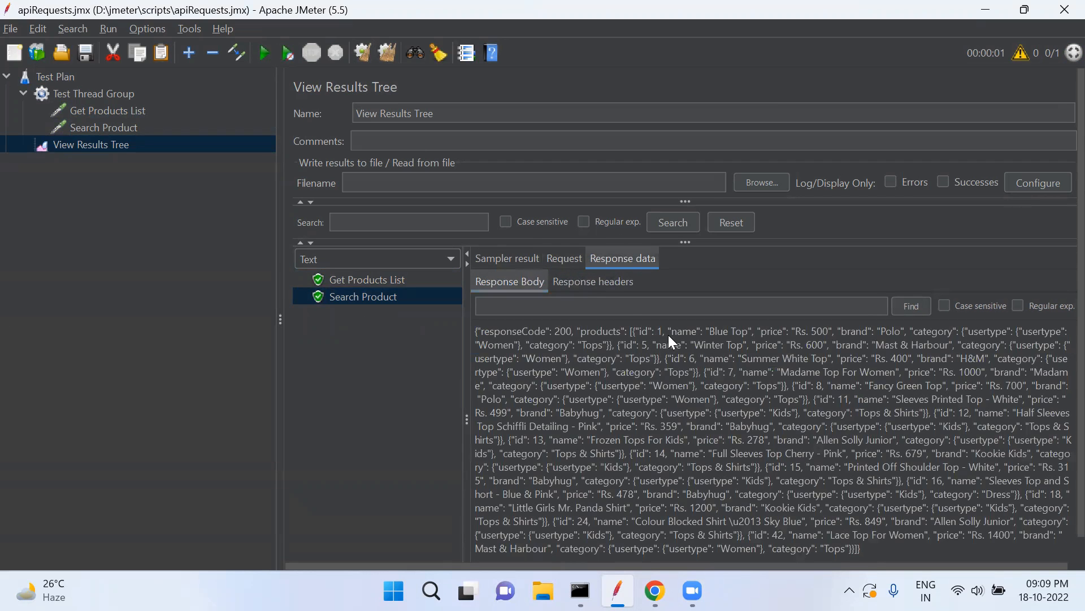
Search the Search Product response body for tshirt.
click(673, 305)
text(tshirt)
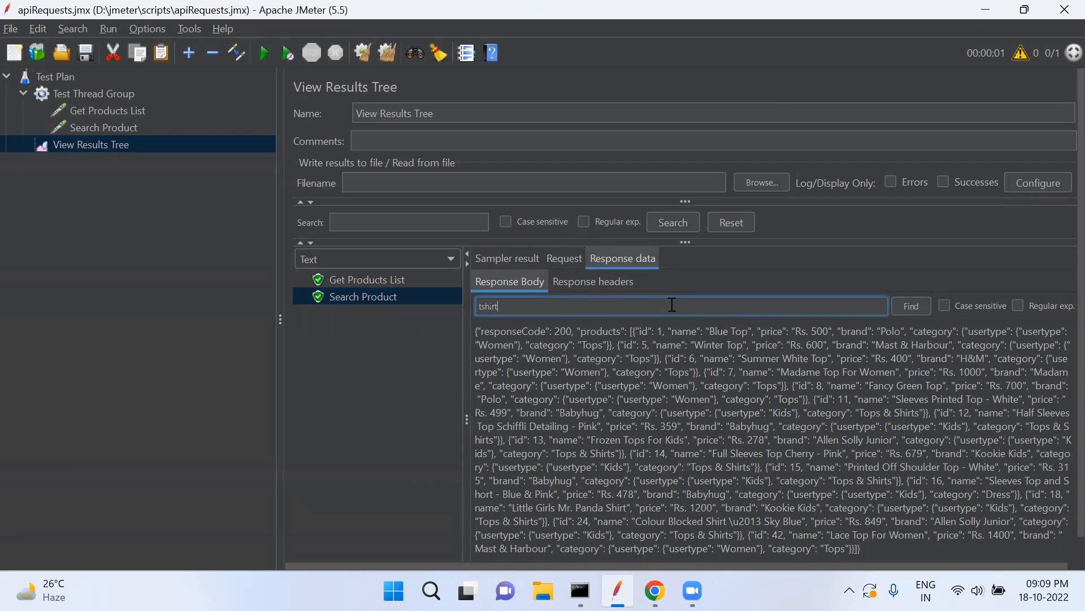
key(Return)
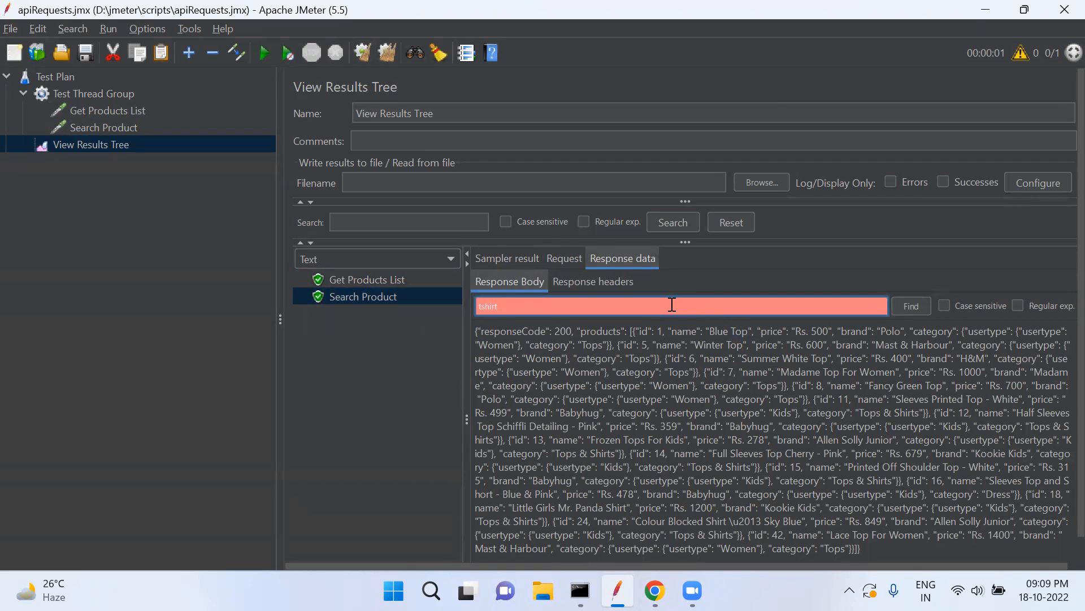
Search the Search Product response body for top and go through the successive matches.
key(ctrl+a)
key(BackSpace)
text(top)
key(Return)
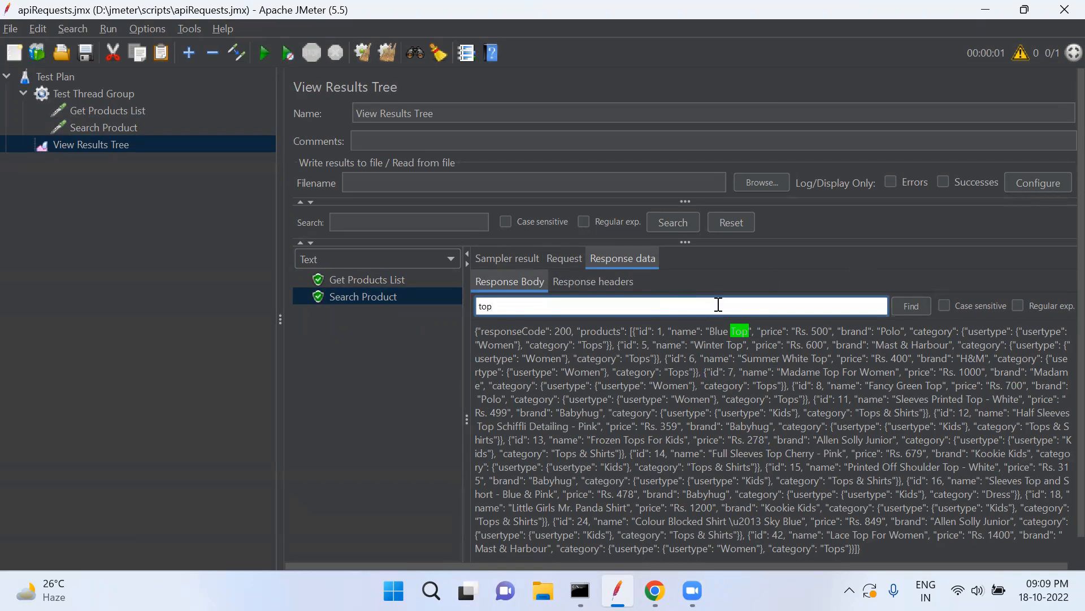
key(Return)
key(Return)
key(Return)
key(Return)
key(Return)
key(Return)
key(Return)
Set the search_product parameter value of the Search Product request to tshirt.
click(130, 114)
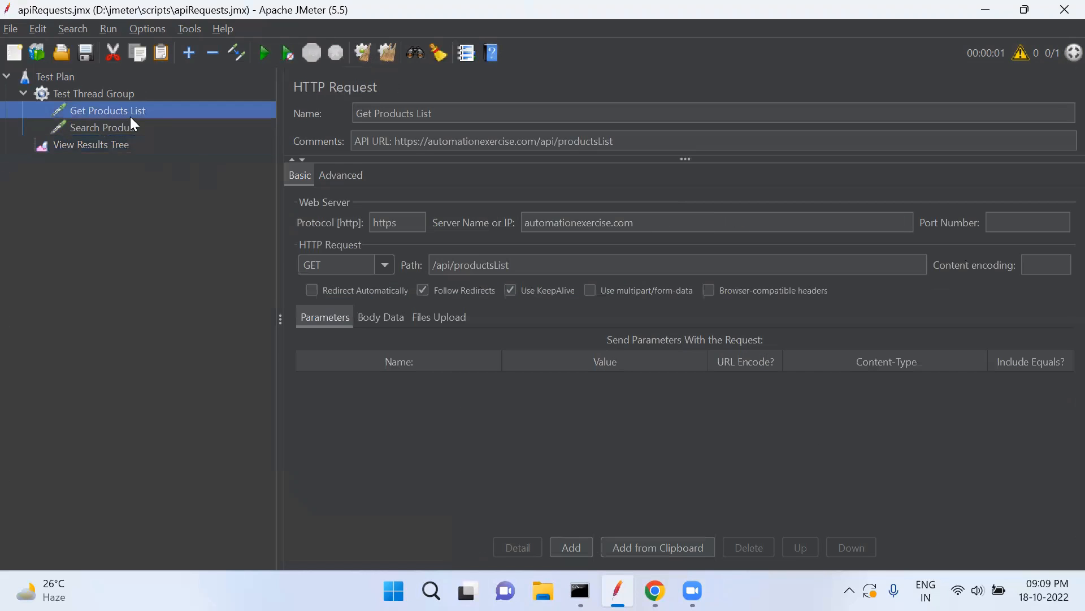
click(129, 129)
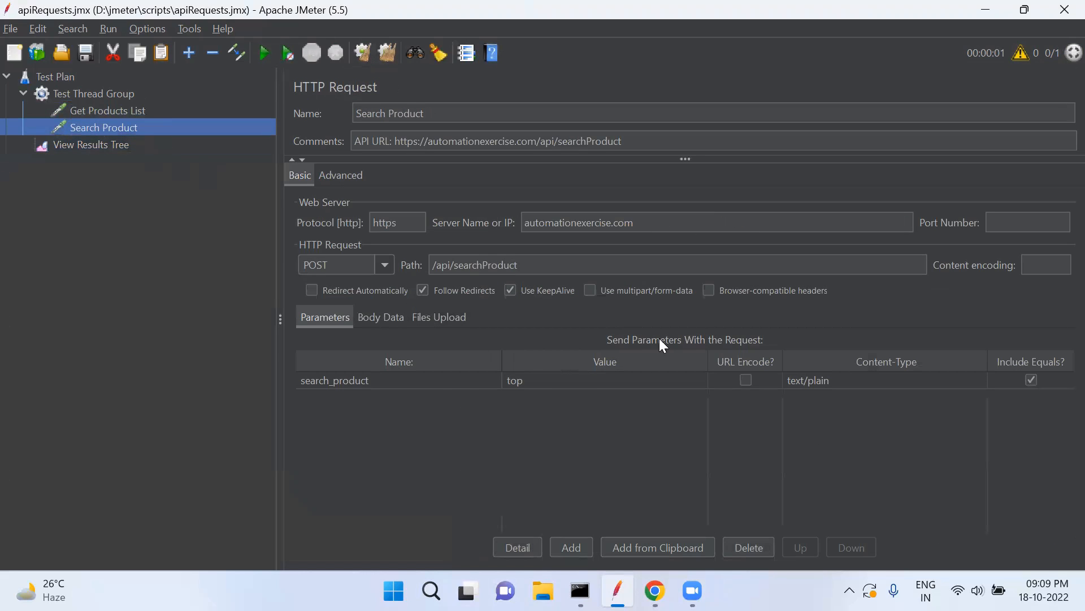
double_click(547, 377)
text(t)
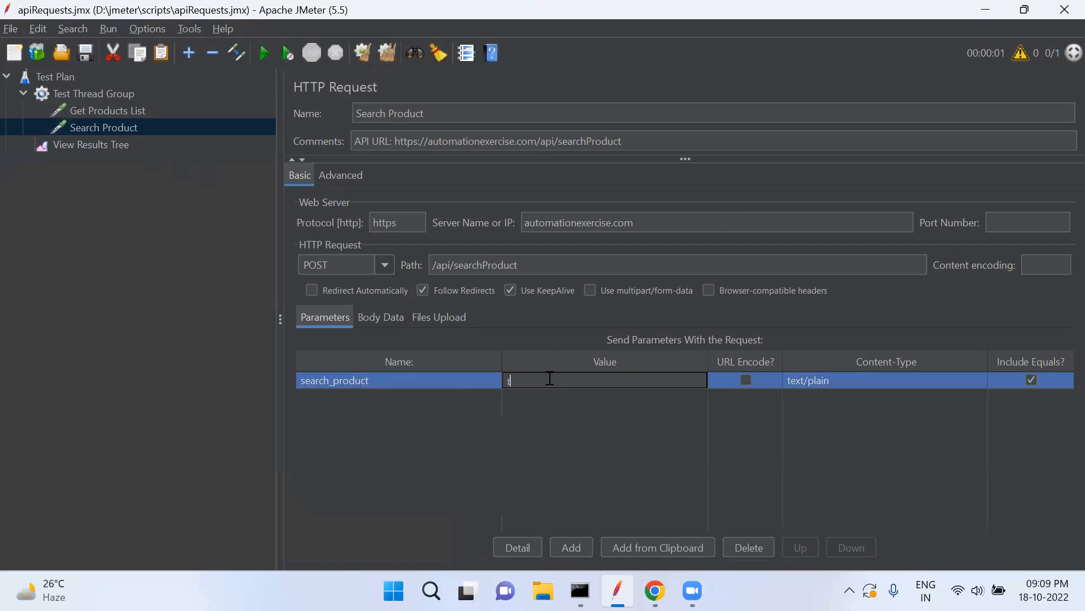
text(shirt)
key(Return)
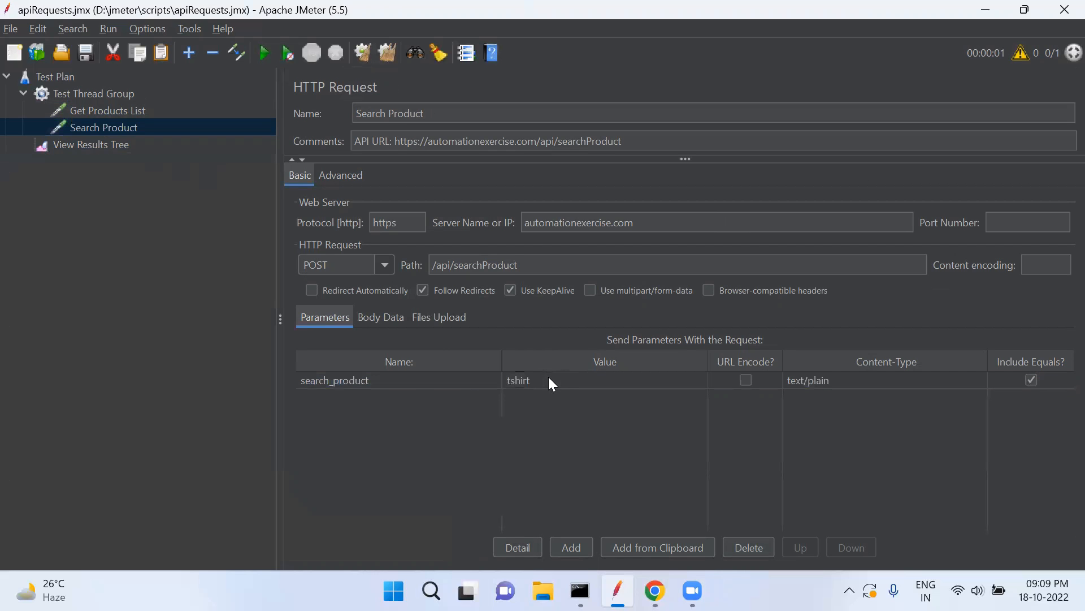
Clear the previous results, run the test plan again and open the Search Product response body.
click(133, 149)
click(362, 52)
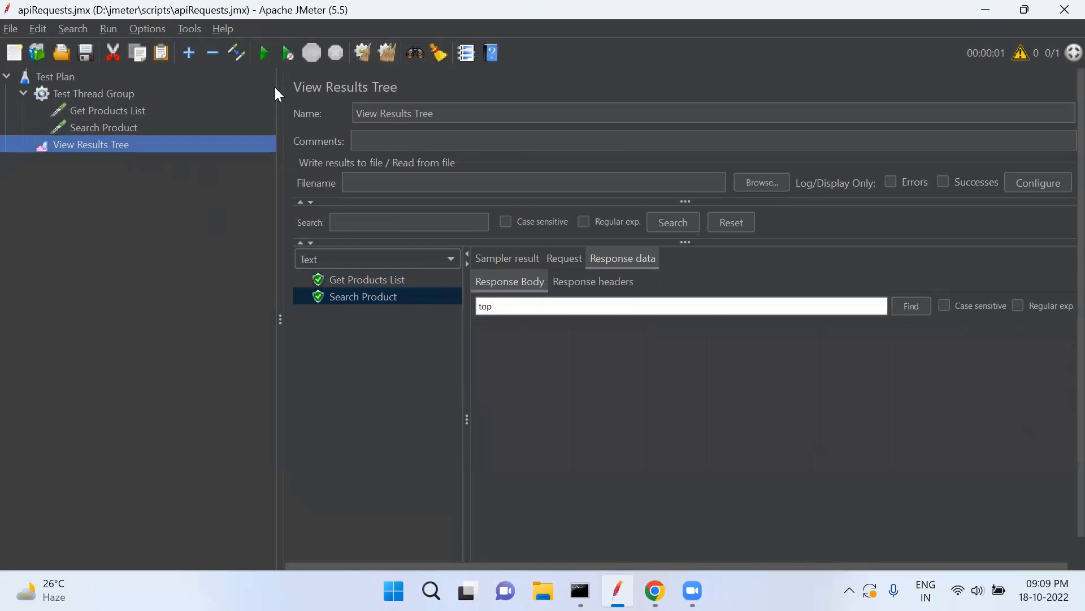
click(264, 53)
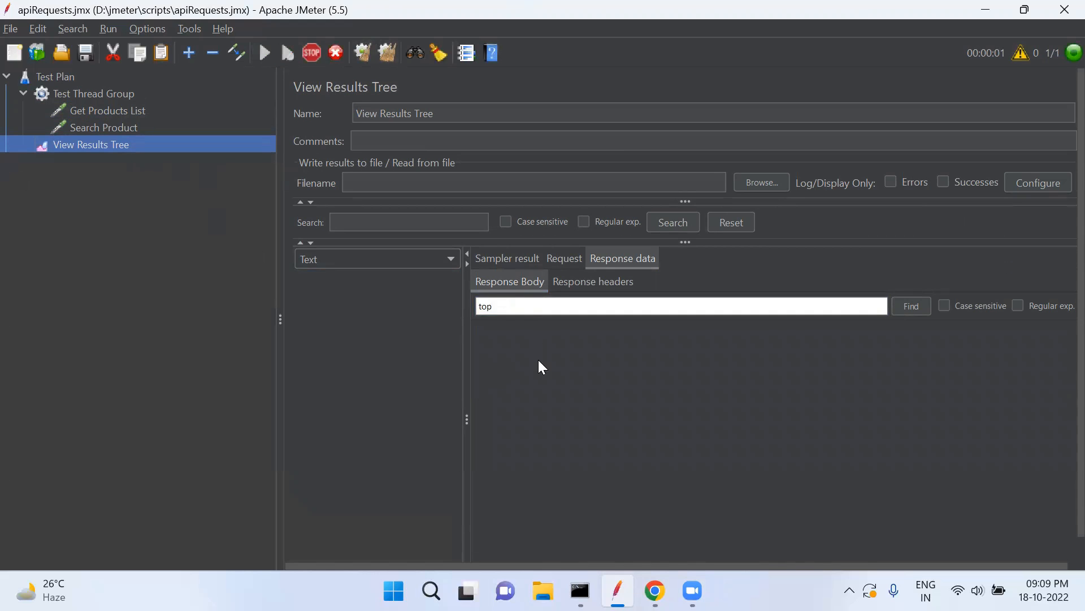
click(367, 298)
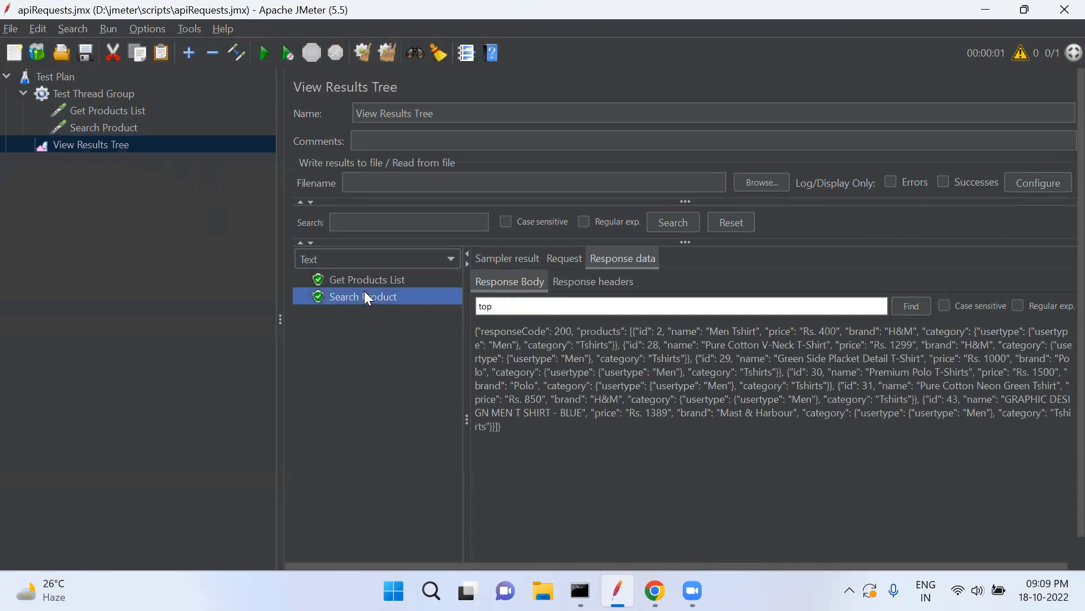
Search the new Search Product response body for top and for tshirt, going through the successive tshirt matches.
click(554, 306)
key(Return)
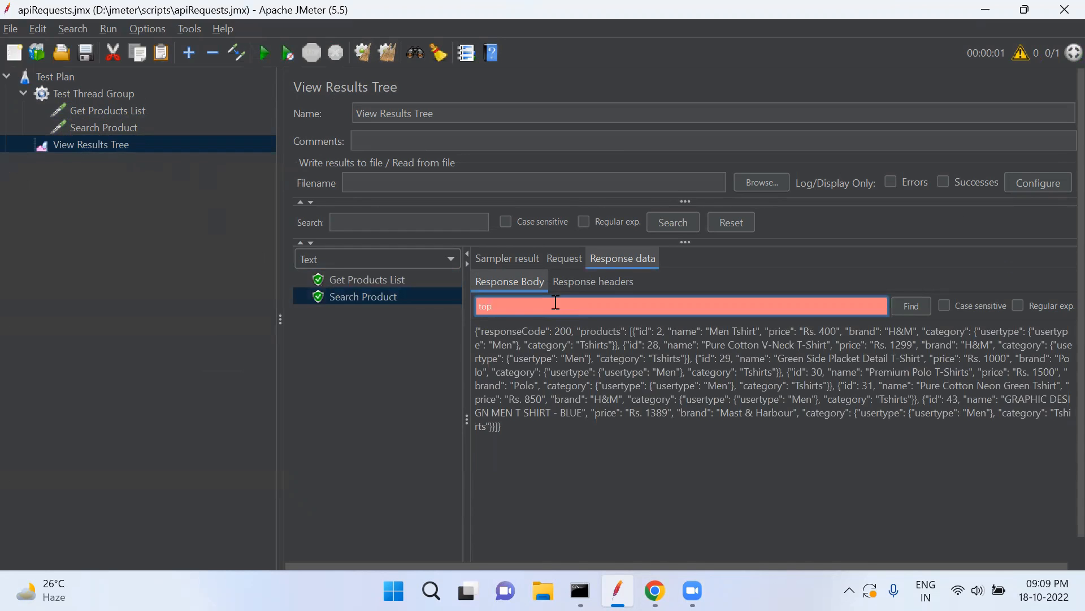
key(ctrl+a)
text(s)
text(tshirt)
key(Return)
key(Return)
key(Return)
key(Return)
key(Return)
key(Return)
key(Return)
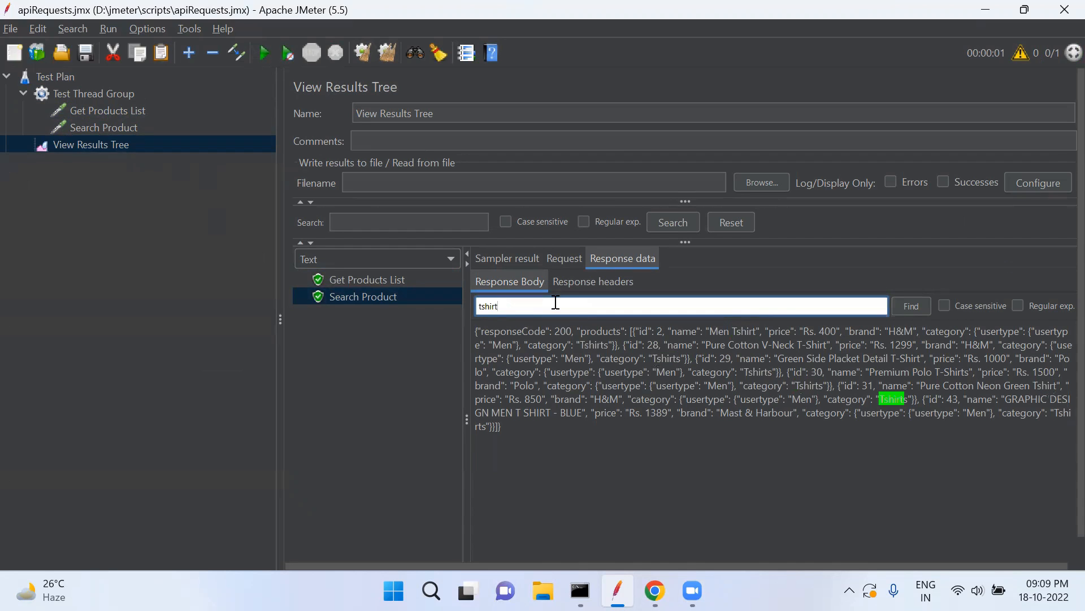
key(Return)
key(Return)
key(Return)
key(Return)
key(Return)
key(Return)
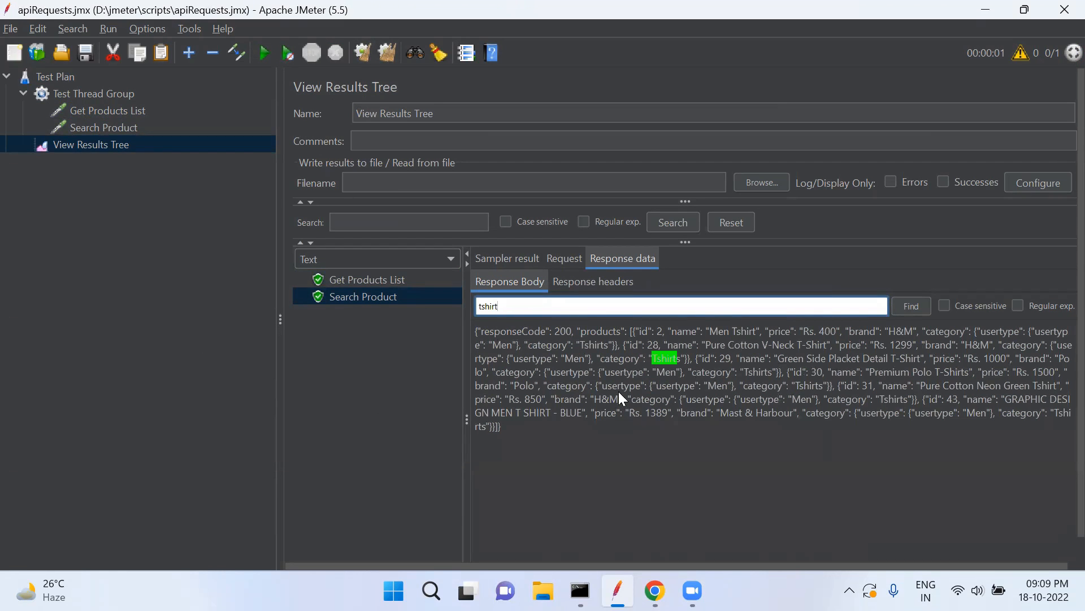
Switch to the API list in Chrome and copy the API URL line of API 4: PUT To All Brands List.
key(alt+Tab)
click(190, 145)
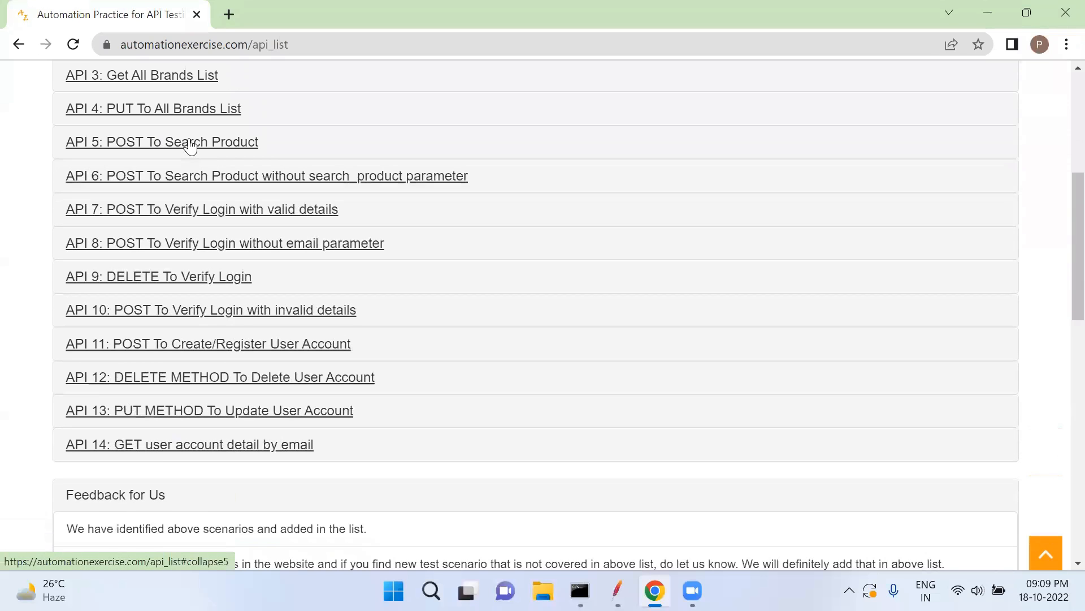
scroll(232, 145, up, 2)
click(209, 195)
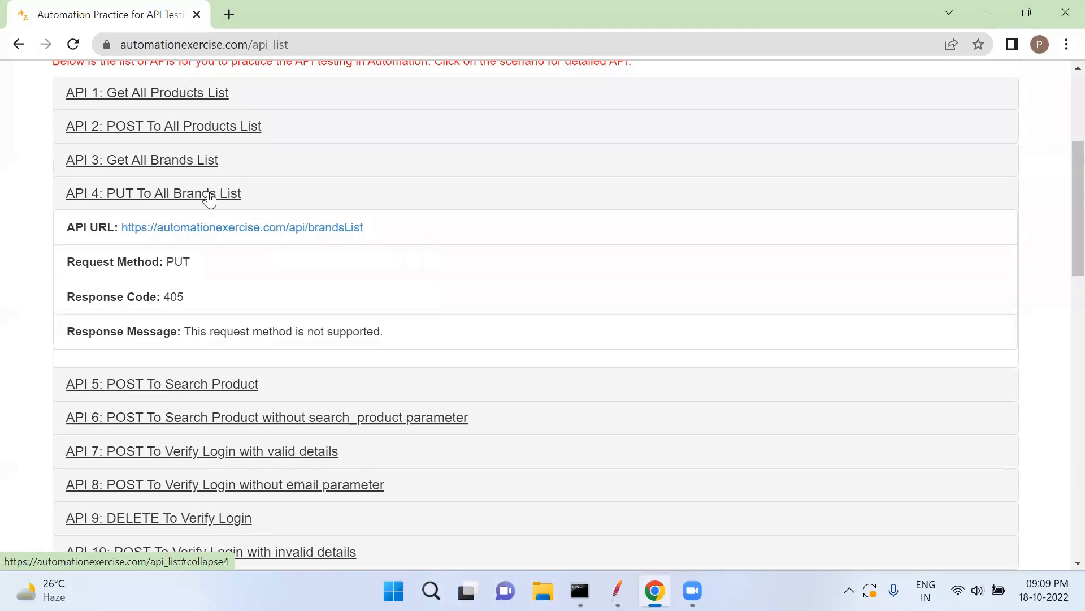
drag(379, 233, 68, 235)
key(ctrl+c)
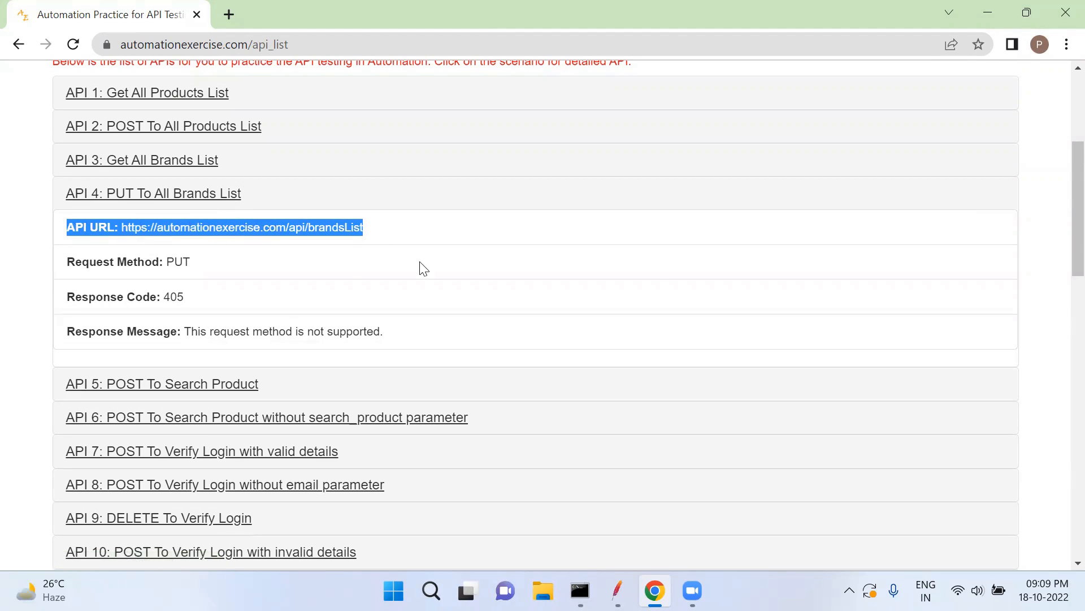
Back in JMeter, add an HTTP Request sampler named PUT Request to the Test Thread Group and paste the copied API URL as its comment.
key(alt+Tab)
click(98, 91)
right_click(97, 90)
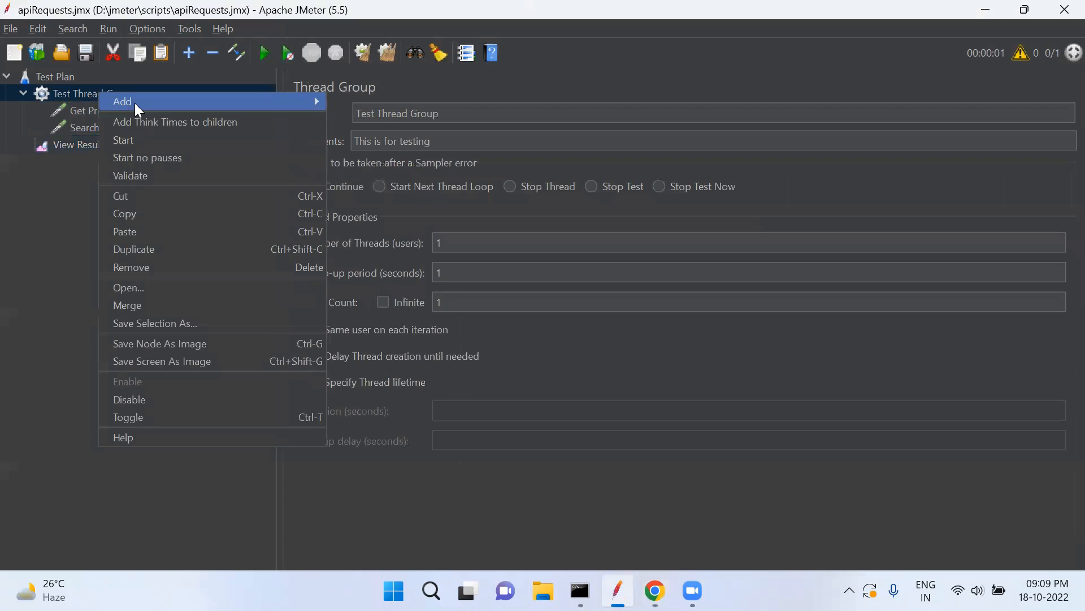
mouse_move(317, 101)
mouse_move(356, 98)
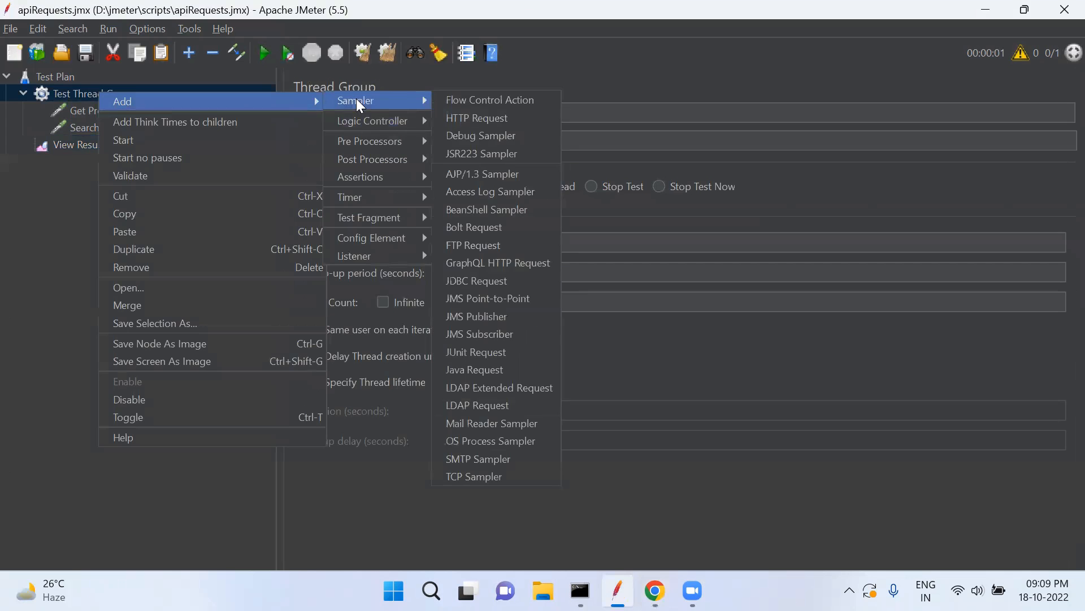
click(487, 117)
triple_click(425, 107)
text(PUT Request)
click(503, 145)
key(ctrl+v)
Set the PUT Request's protocol to https, its server to automationexercise.com and its method to PUT.
click(408, 221)
text(https)
click(525, 222)
text(automationexercise.com)
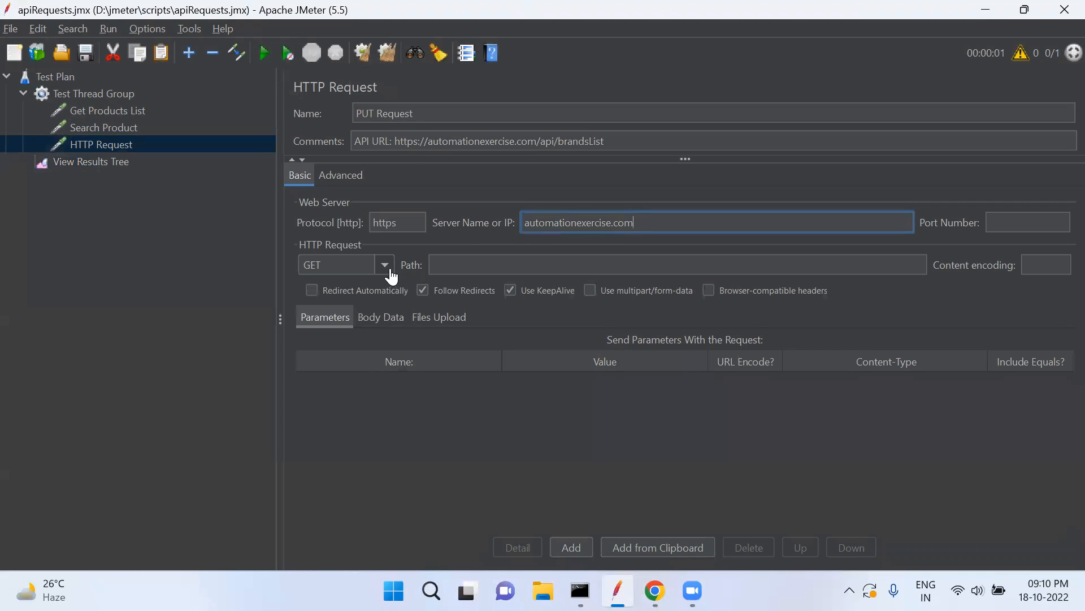
click(391, 276)
click(329, 337)
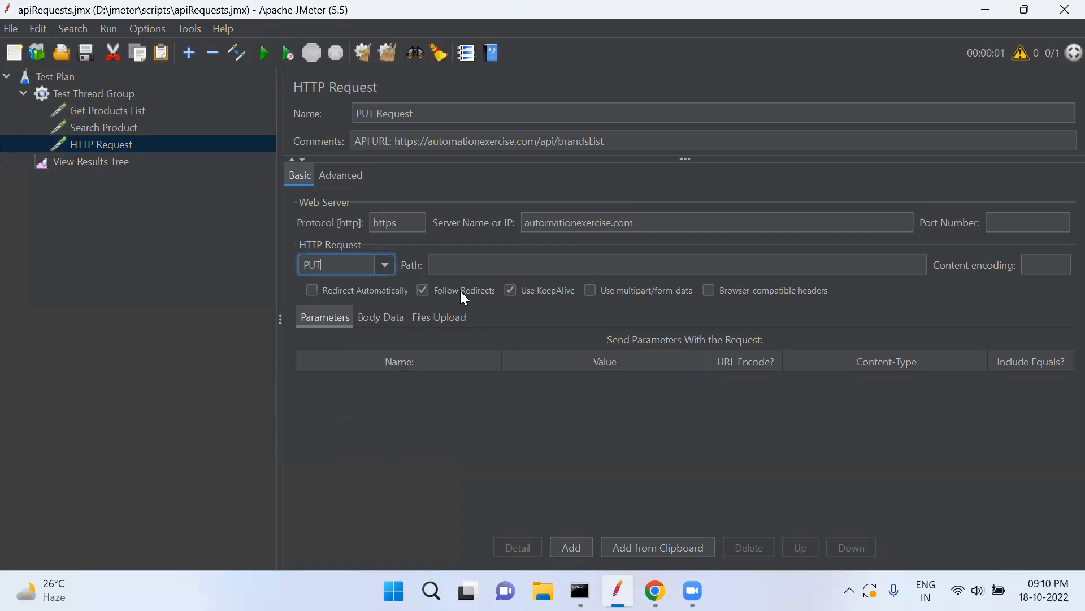
Copy /api/brandsList from the PUT Request's comment and paste it as the request path.
click(536, 140)
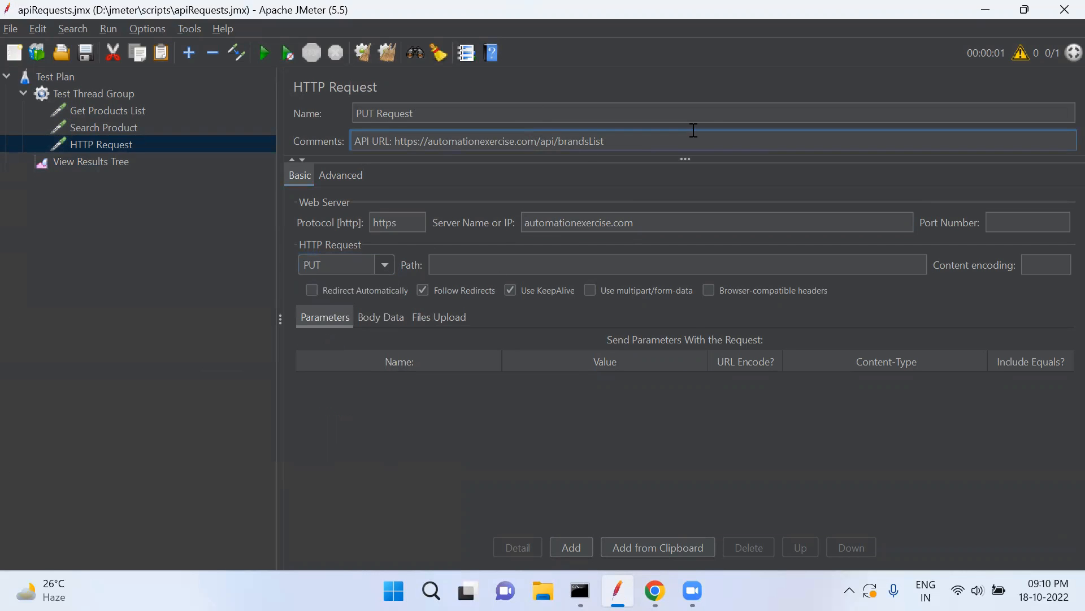
key(shift+End)
key(ctrl+c)
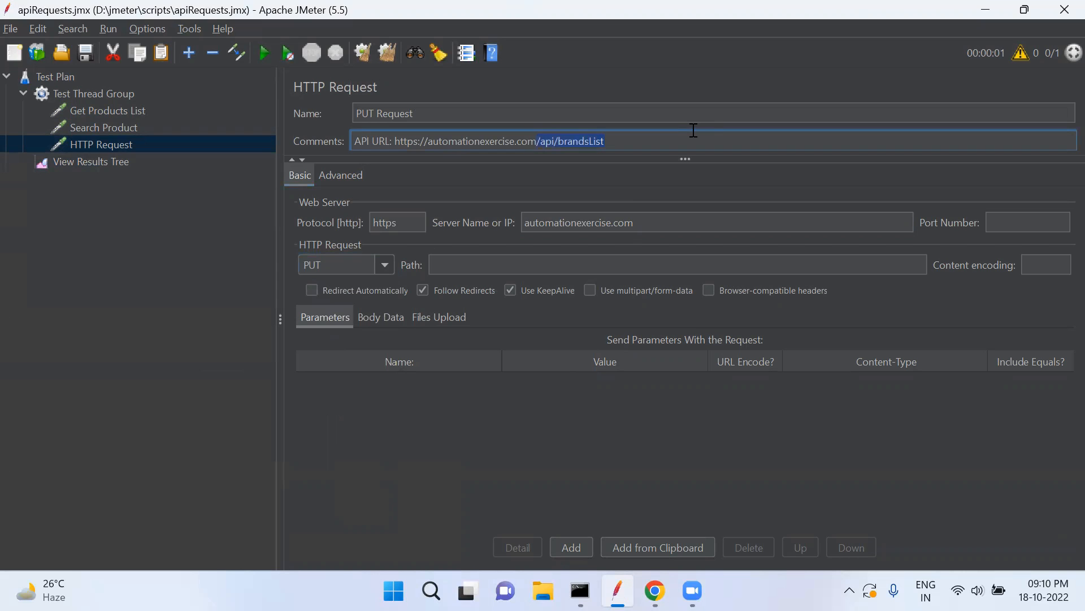
click(582, 259)
key(ctrl+v)
click(206, 277)
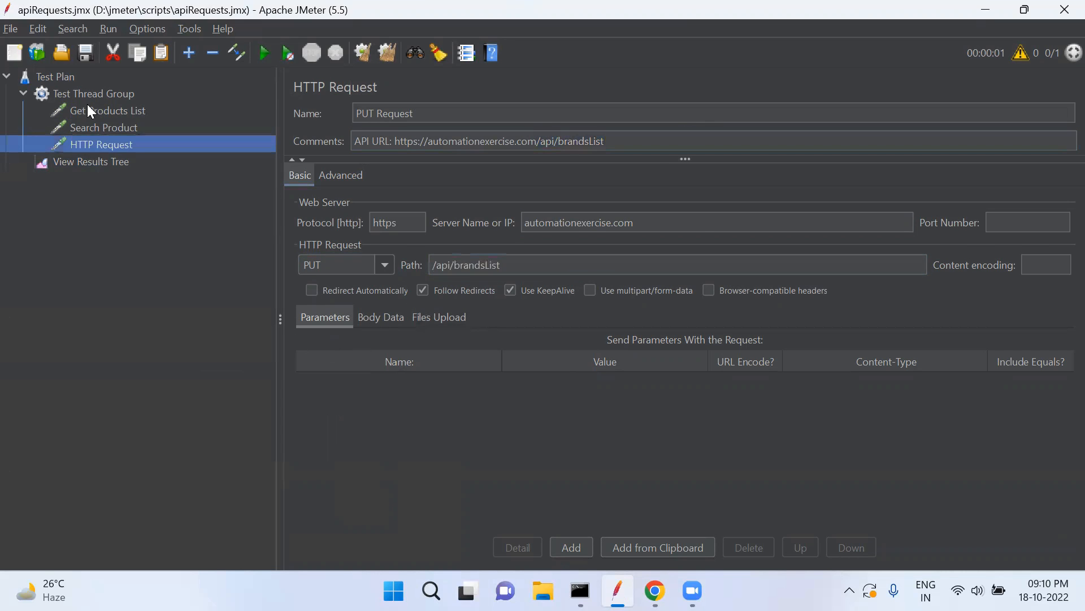
Clear the previous results, run the test plan and inspect the response body of PUT Request.
click(109, 164)
click(365, 53)
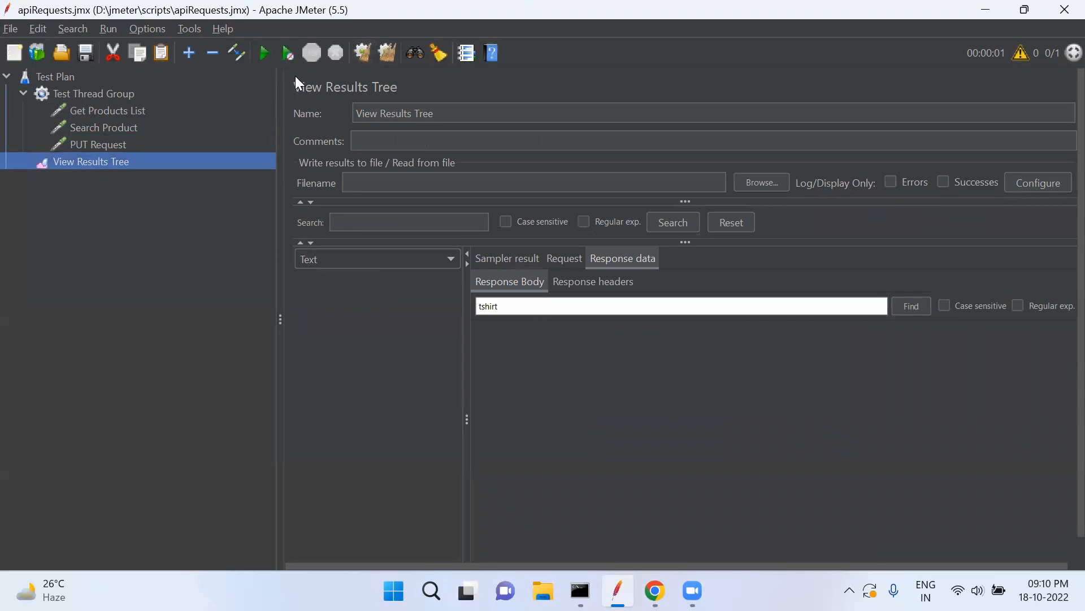
click(265, 54)
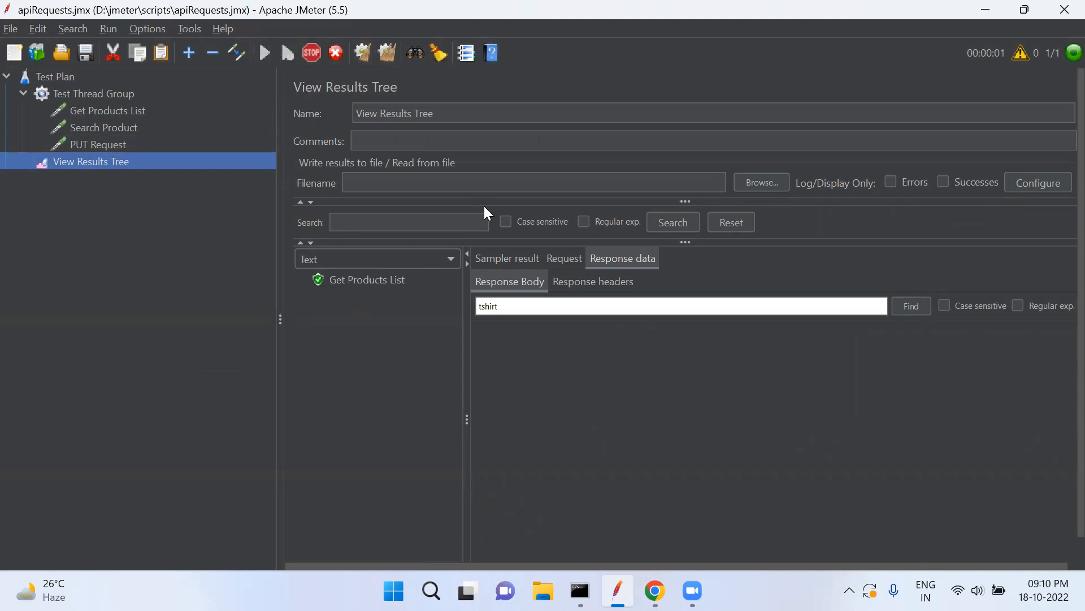
click(370, 317)
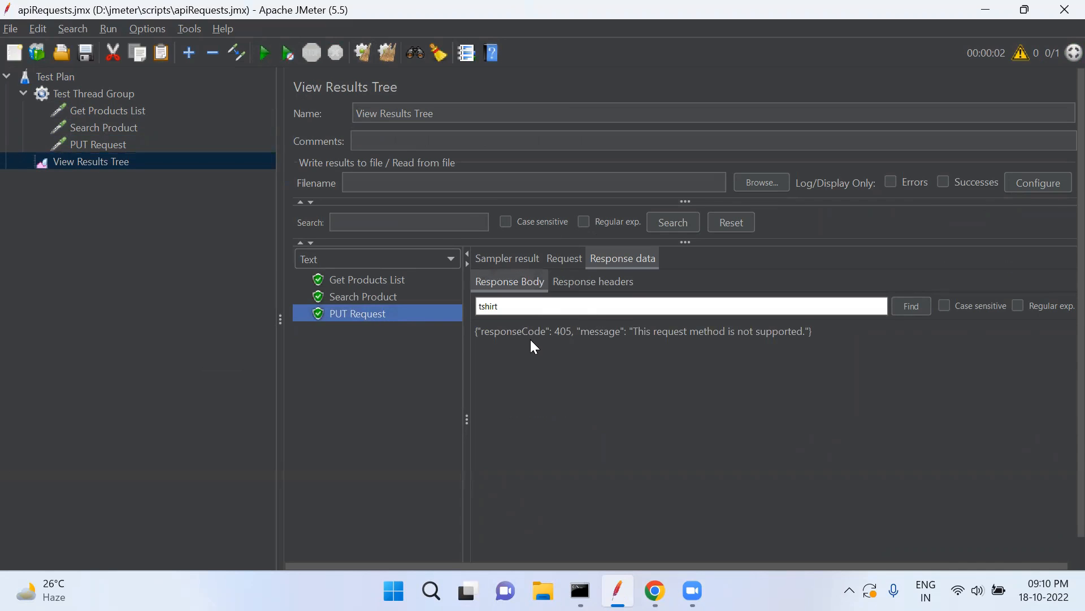
drag(481, 331, 711, 332)
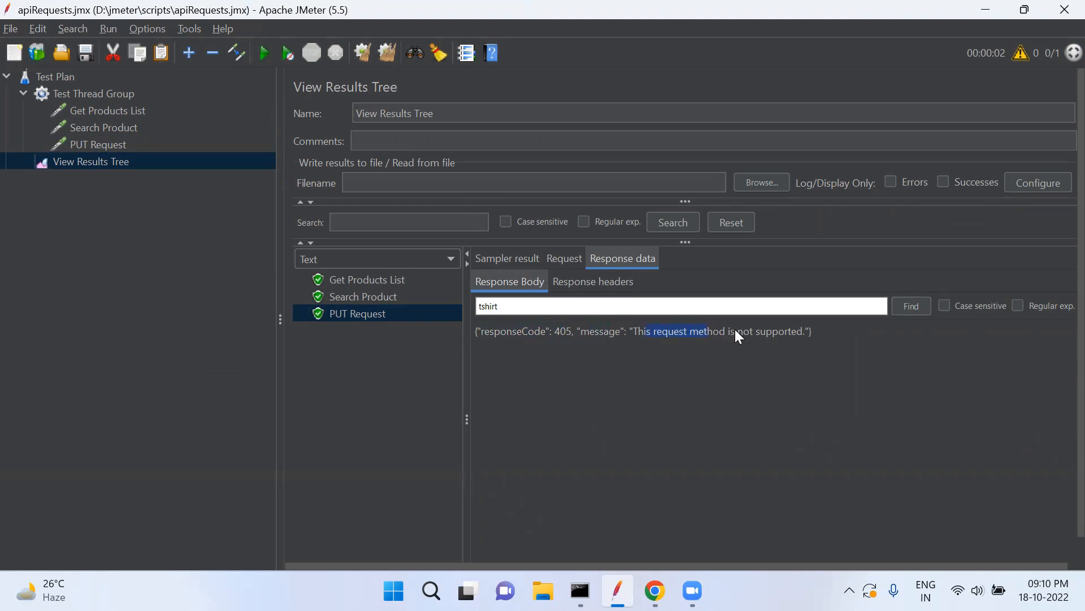
Switch to the API list in Chrome and check the documented request method, response code and response message of API 4.
key(alt+Tab)
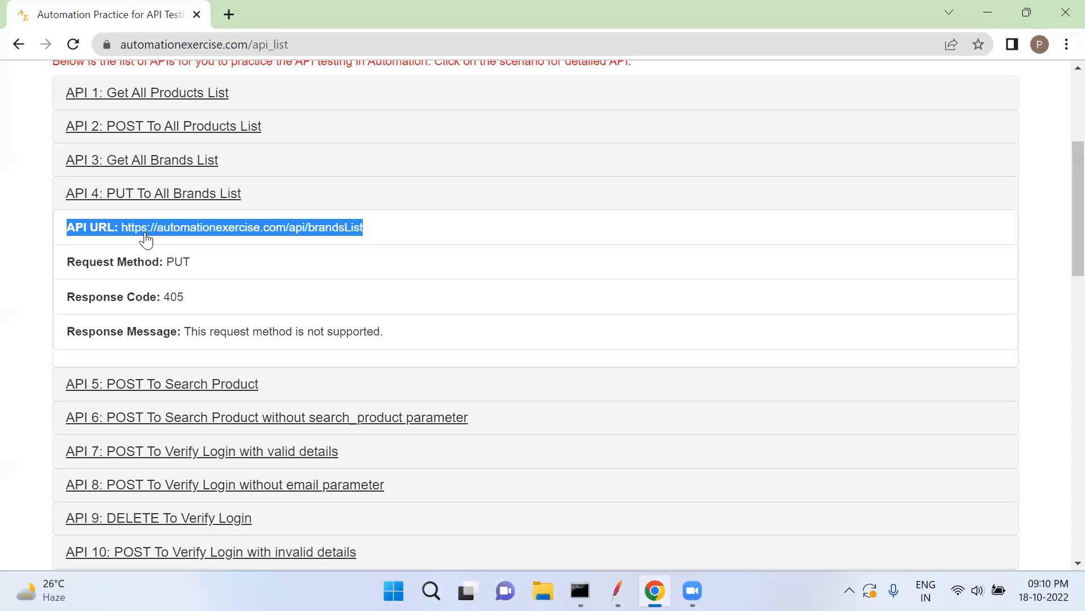
drag(72, 255, 200, 270)
drag(68, 296, 189, 311)
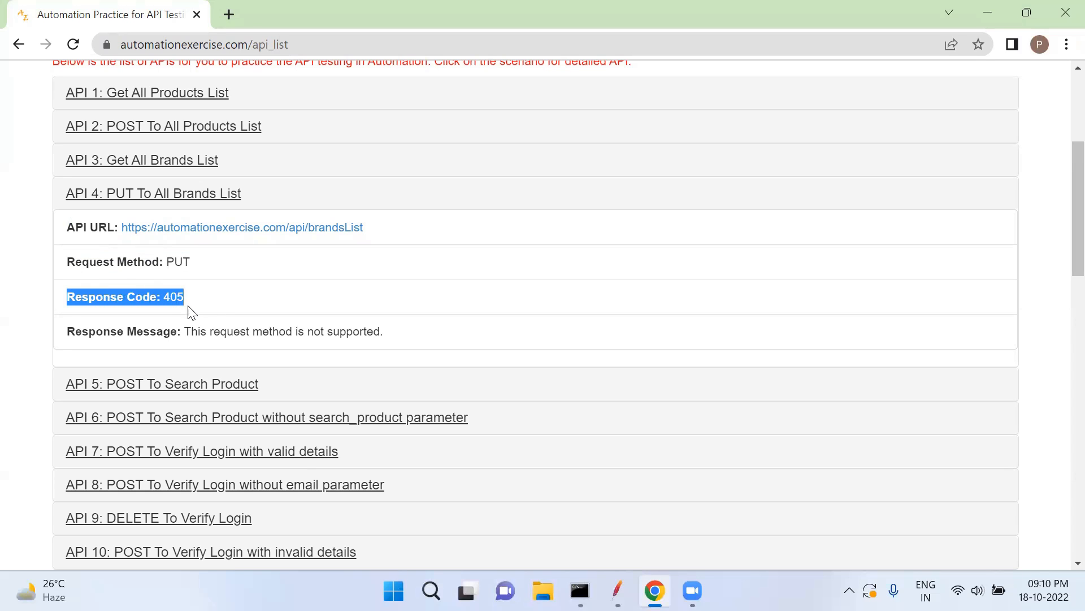
drag(67, 331, 405, 329)
Return to JMeter and review the settings of the three HTTP requests and the results tree.
key(alt+Tab)
click(119, 108)
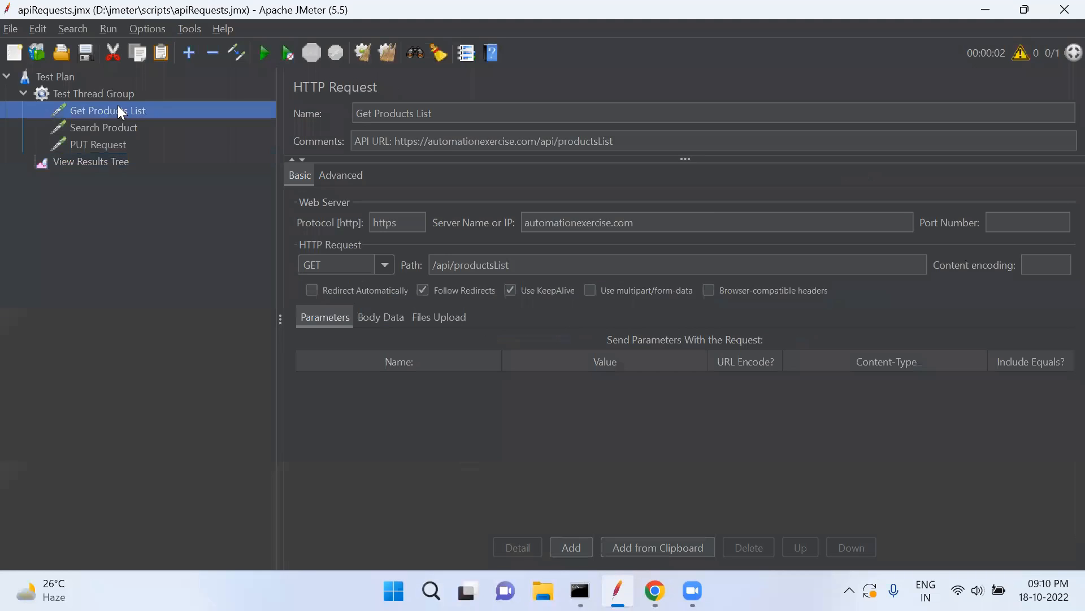
click(123, 129)
click(121, 147)
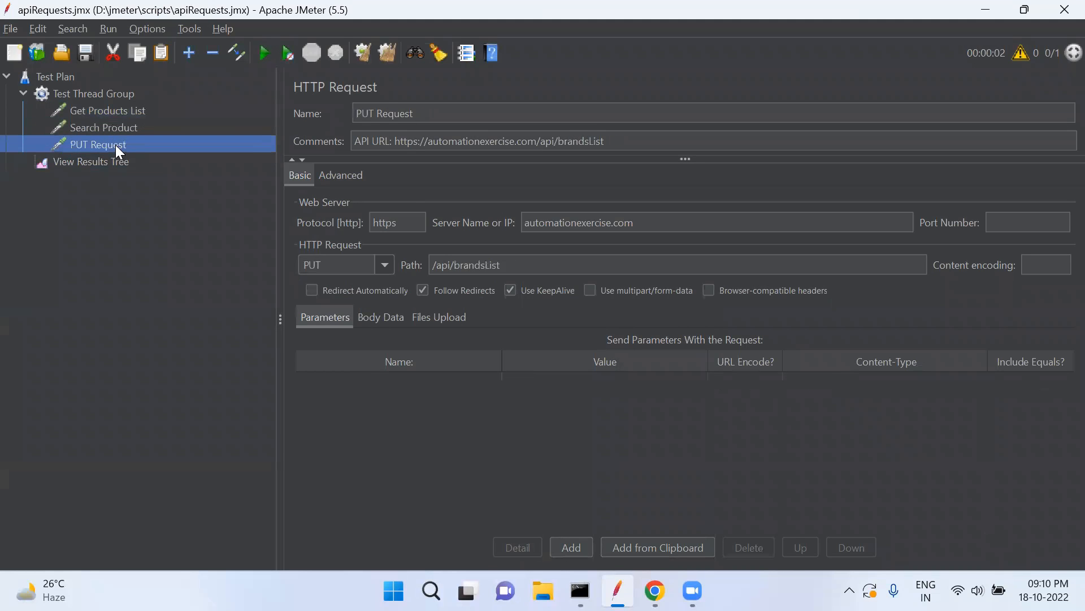
click(113, 162)
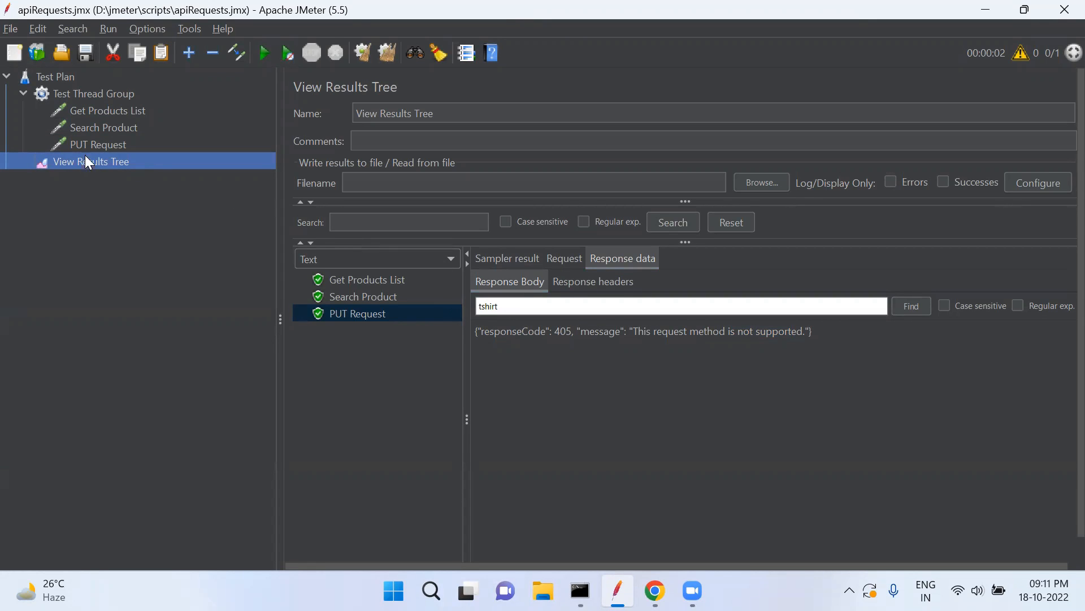
Toggle the PUT Request's redirect handling between Redirect Automatically and Follow Redirects.
click(118, 144)
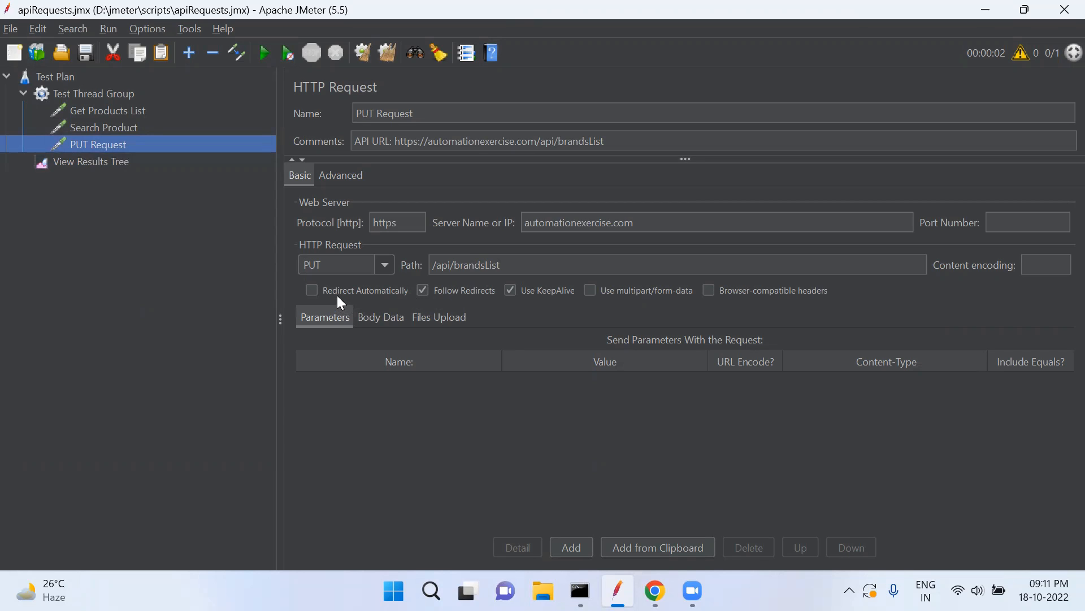
click(310, 288)
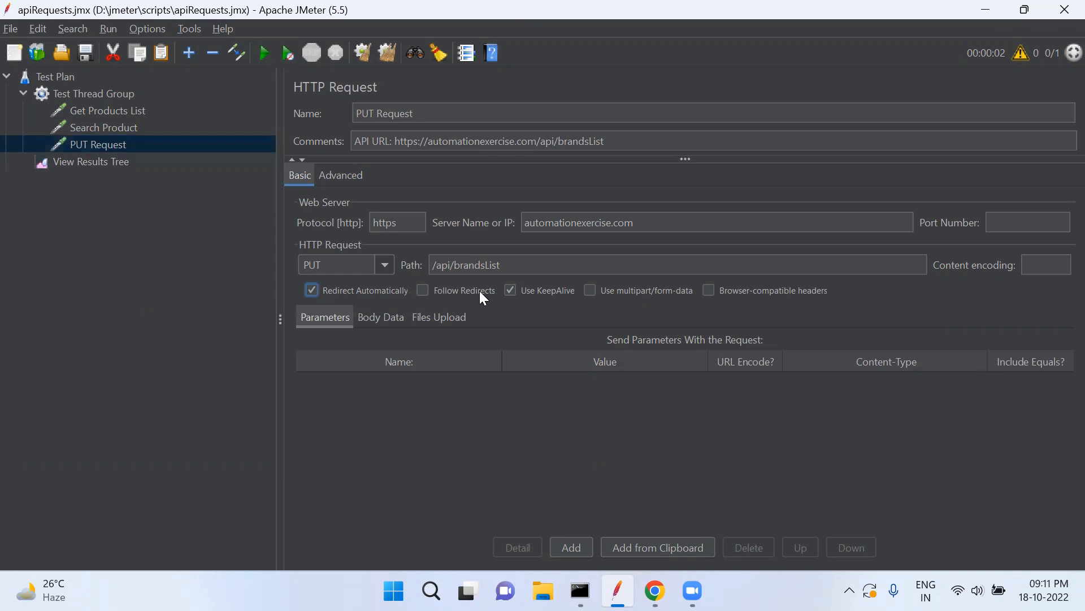
click(423, 290)
click(312, 290)
Add an HTTP Request sampler to the Test Thread Group and name it Redirect Url.
click(96, 93)
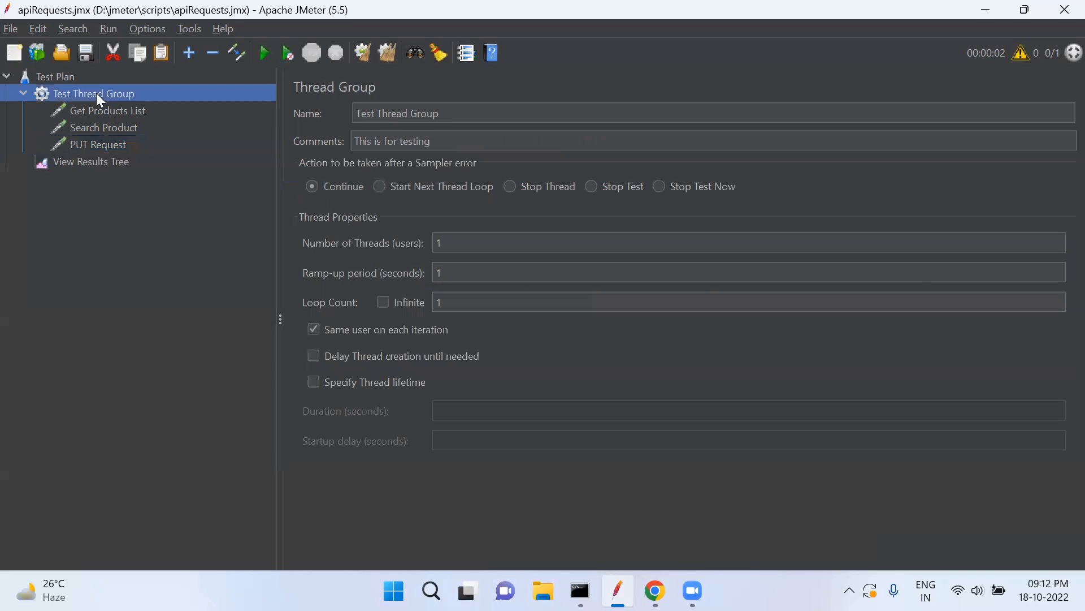
right_click(100, 92)
mouse_move(144, 102)
mouse_move(355, 100)
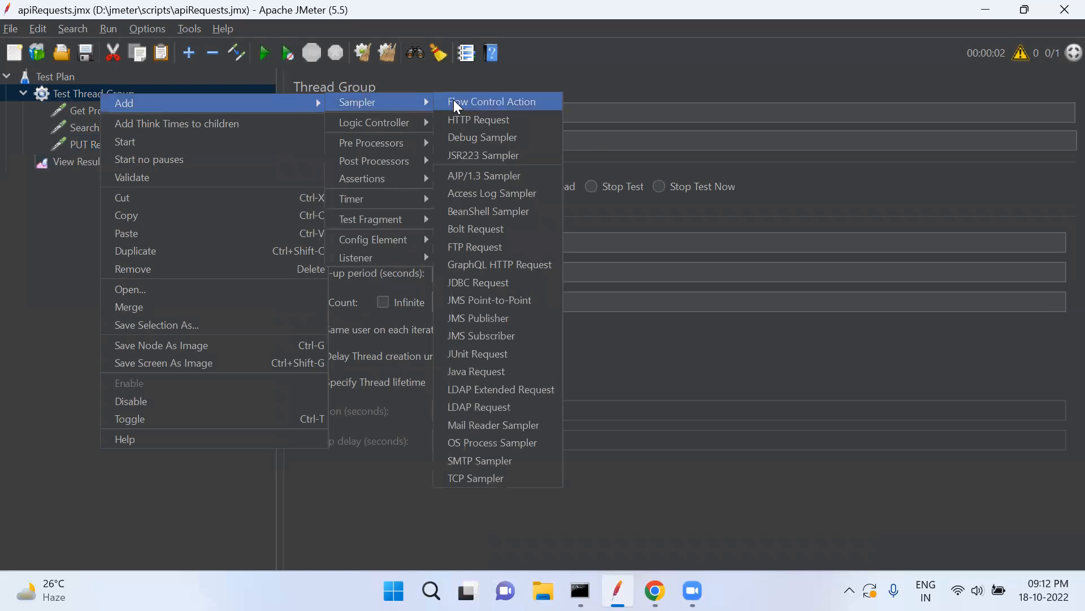
click(455, 118)
text(Redirect Url)
click(434, 141)
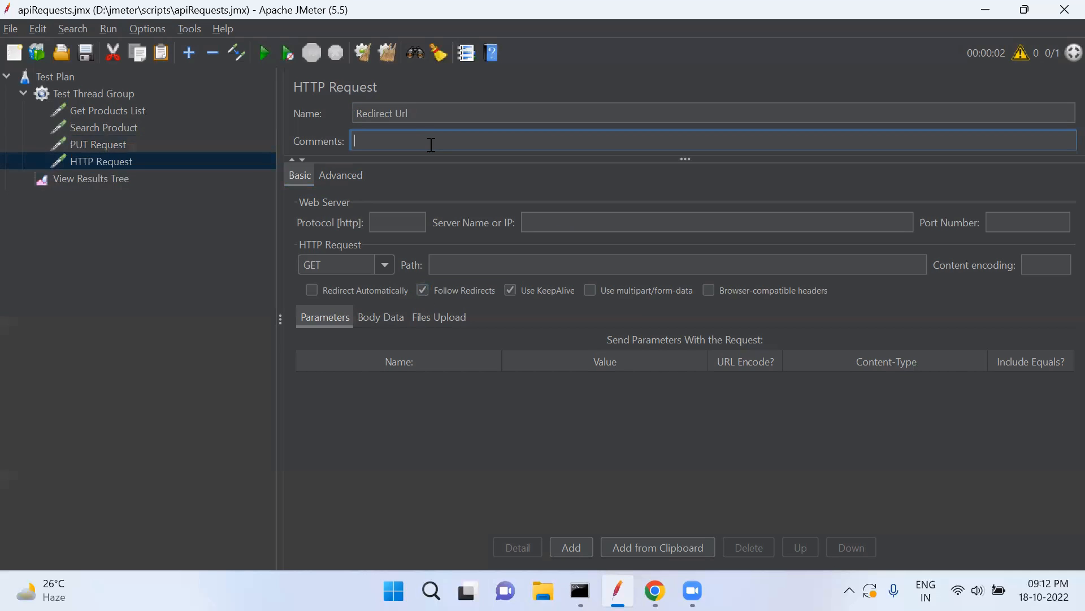
Set the Redirect Url request's protocol to https and its server name to automationexercise.com.
click(416, 225)
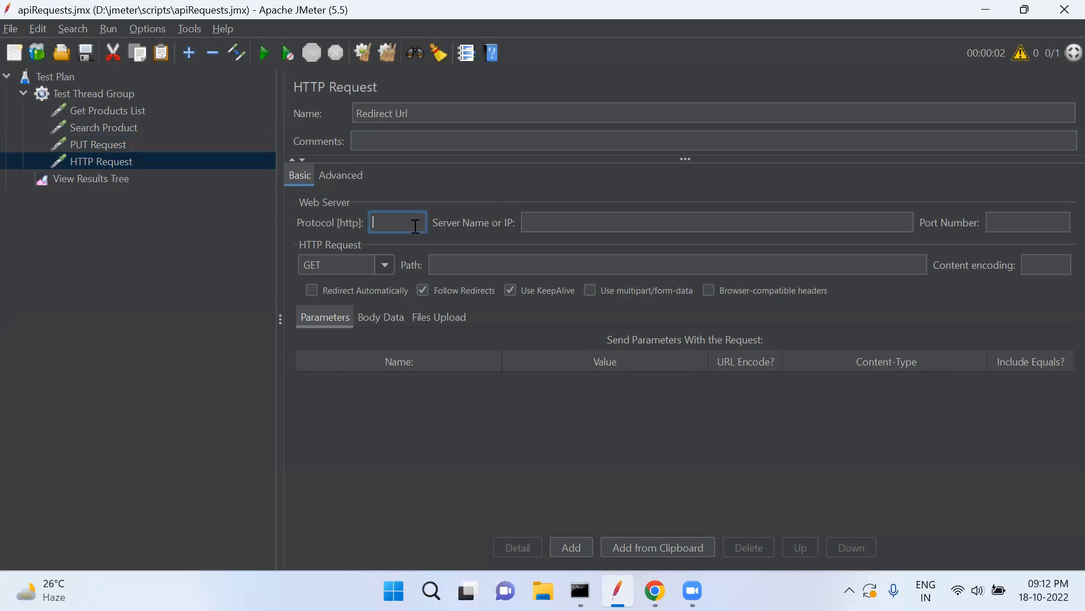
text(https)
click(579, 211)
text(auto a)
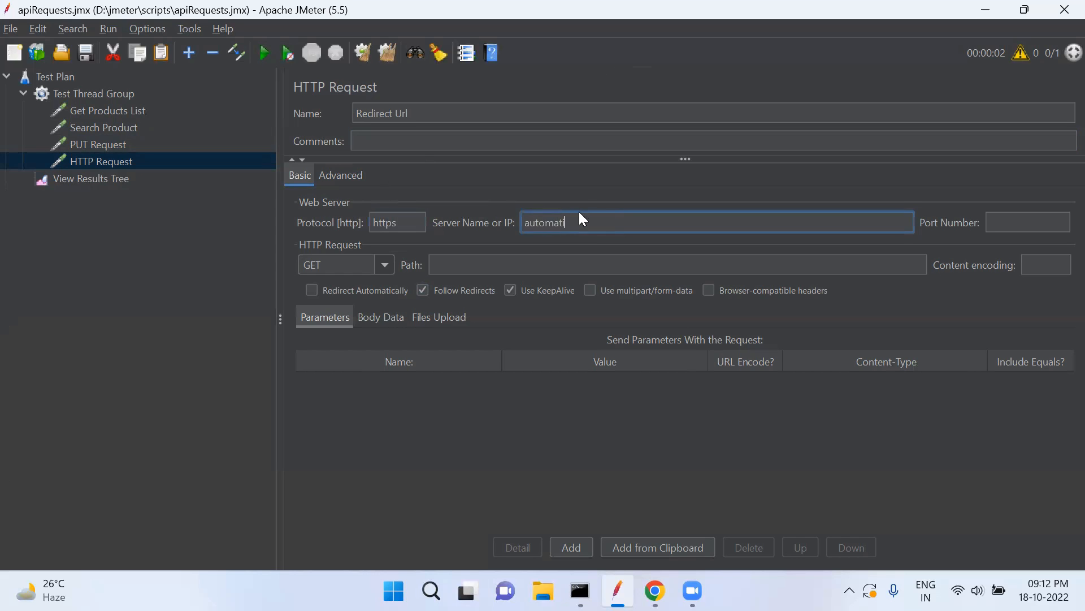
text(tionexercise.com)
Set the Redirect Url request's method to GET and its path to /test.
click(370, 265)
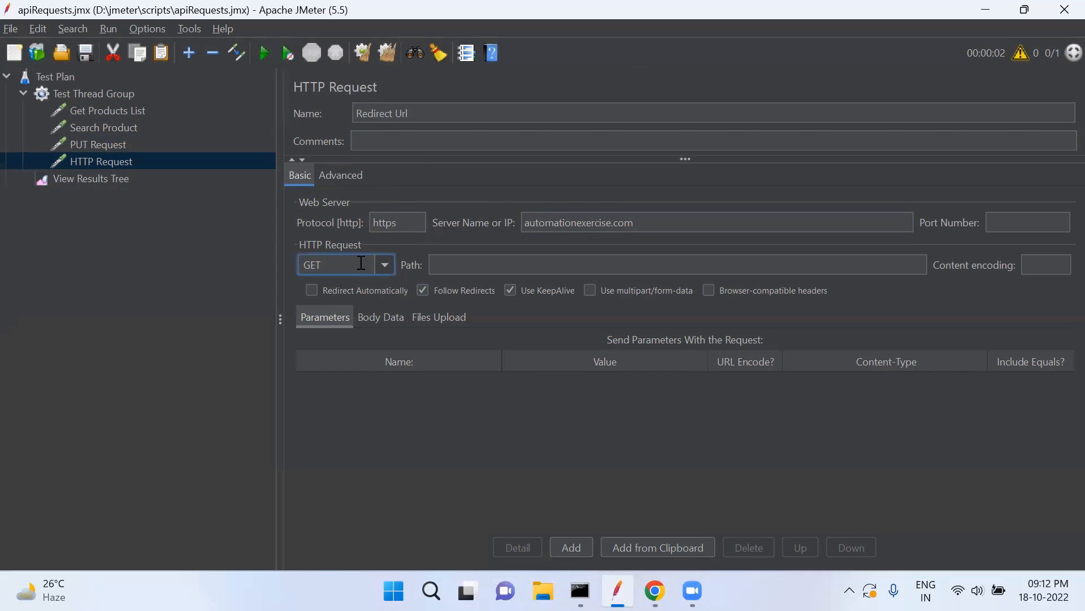
click(390, 275)
click(321, 282)
click(445, 265)
text(/)
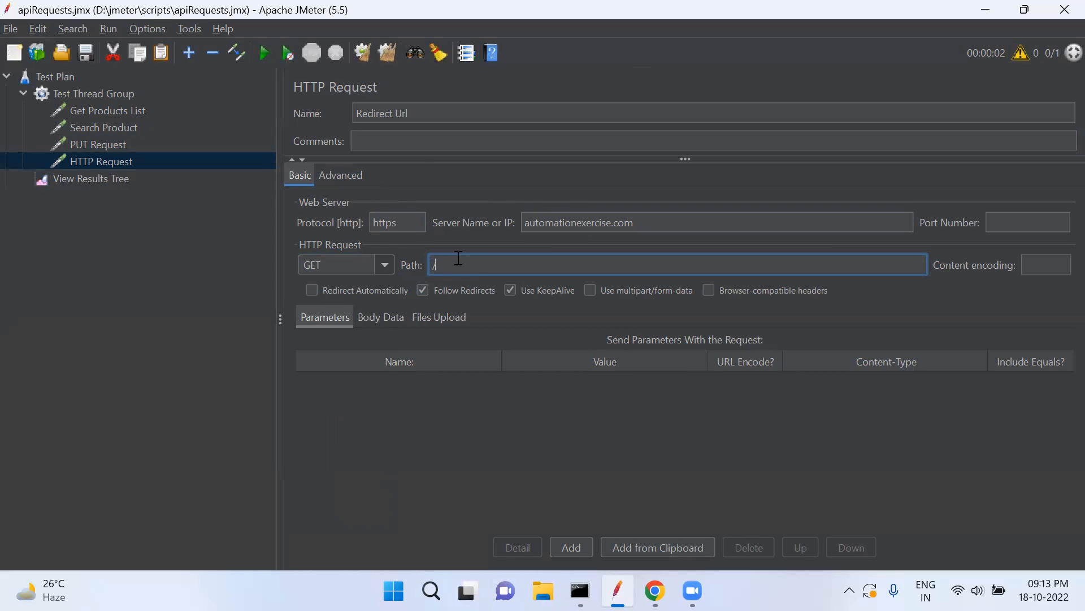
text(test)
Switch to Chrome and open automationexercise.com/test in a new tab to check where it redirects.
click(655, 591)
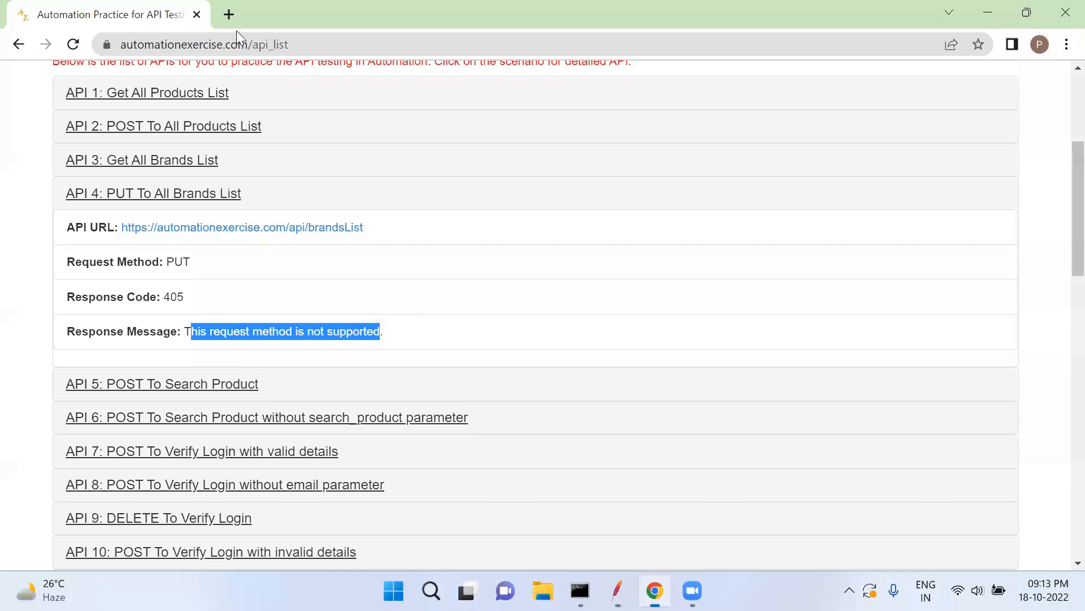
click(228, 13)
text(auto)
key(Right)
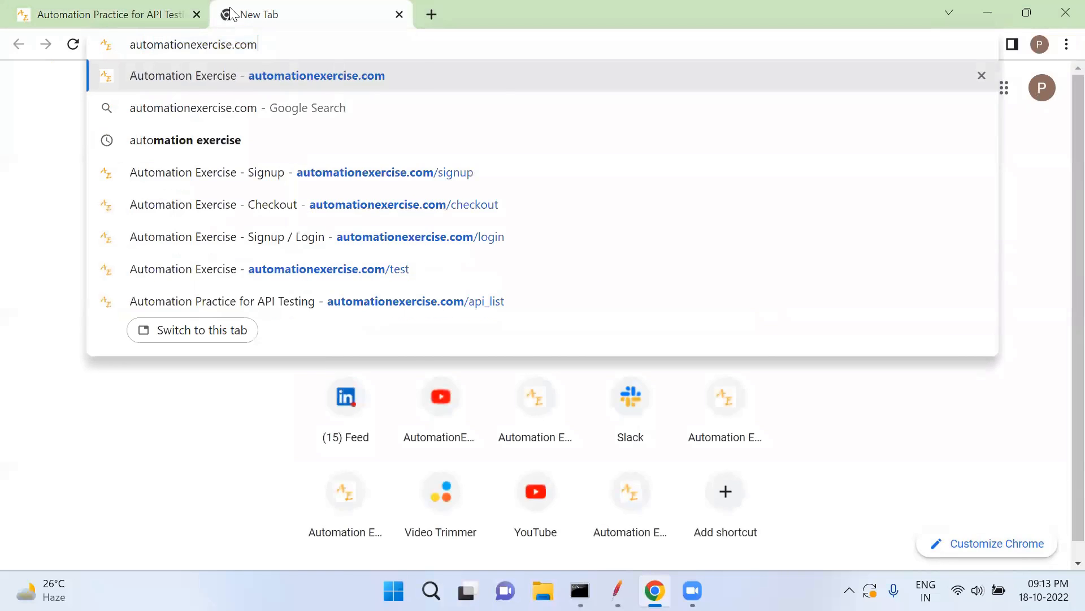
text(/test)
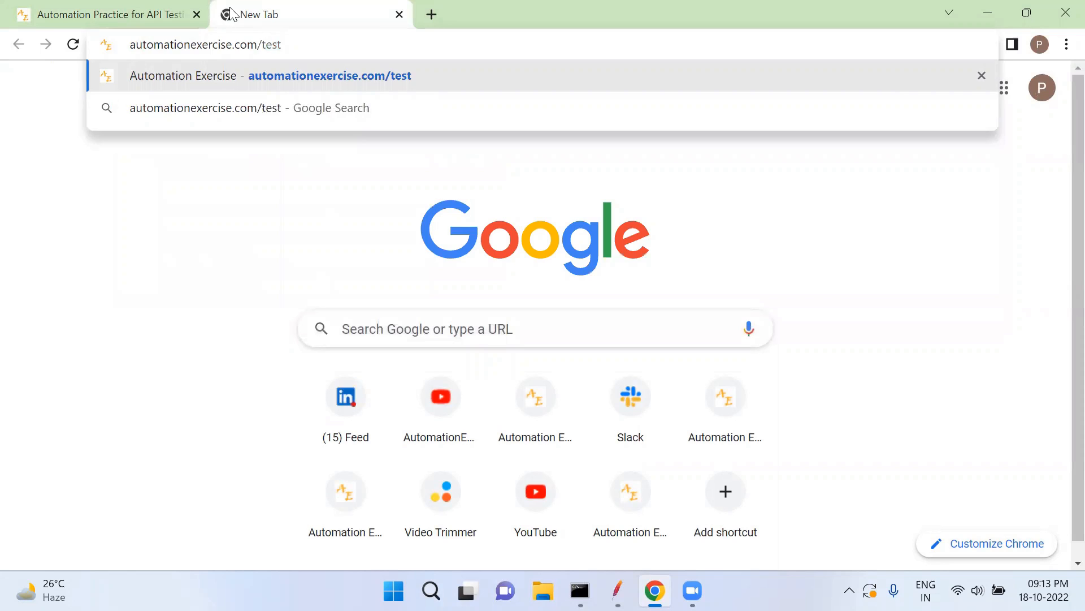
key(Return)
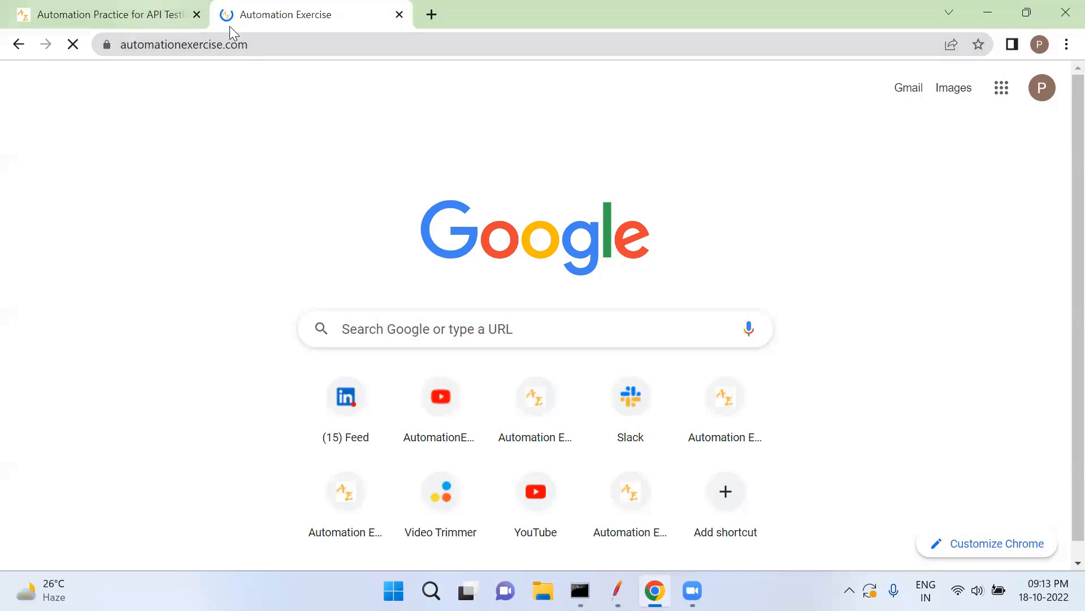
click(308, 43)
click(309, 42)
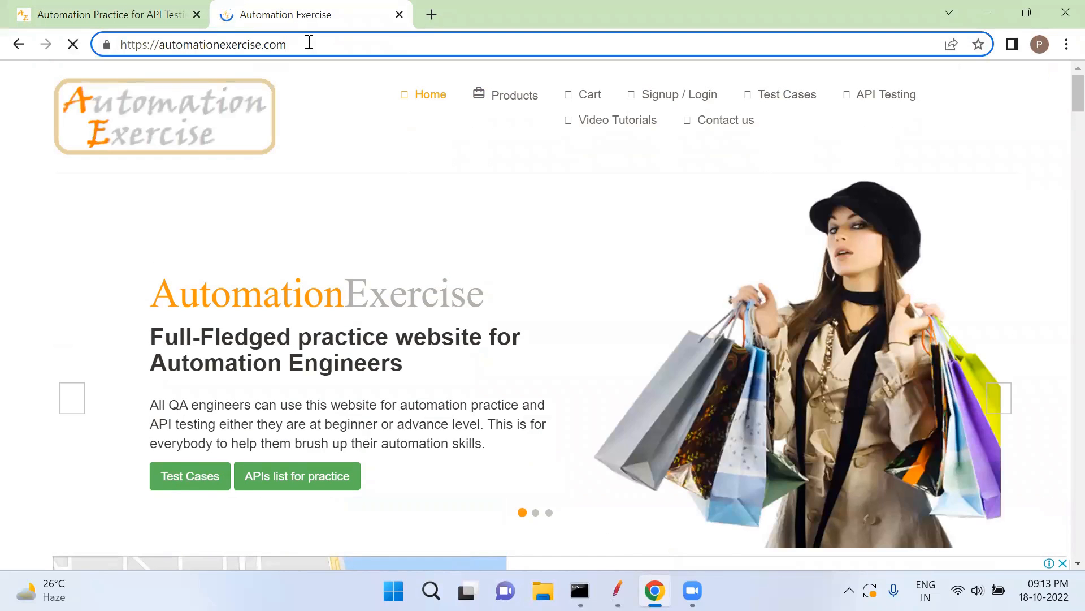
text(/any)
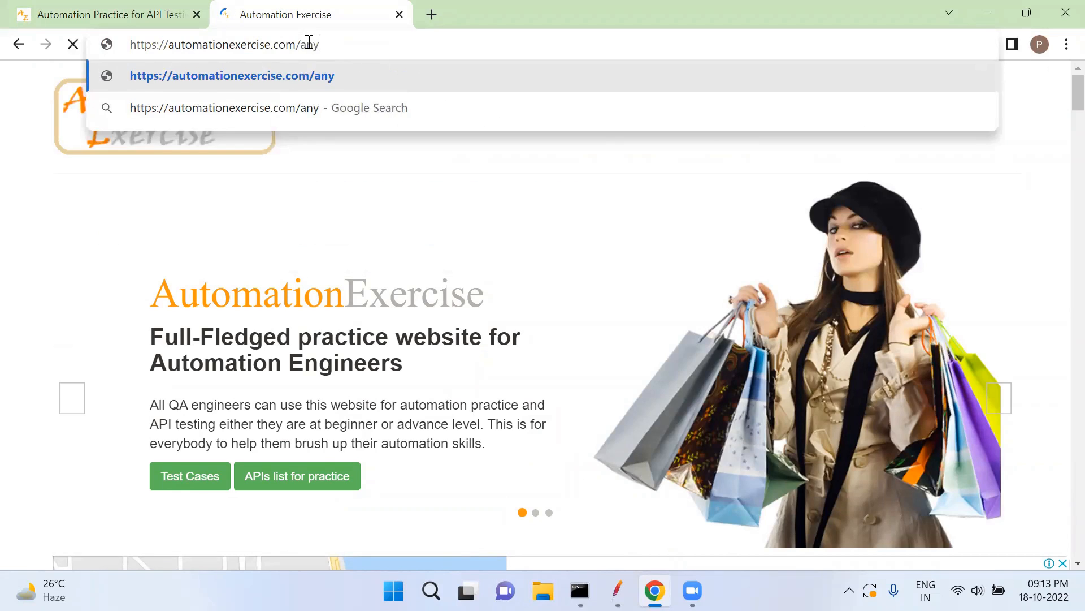
key(Return)
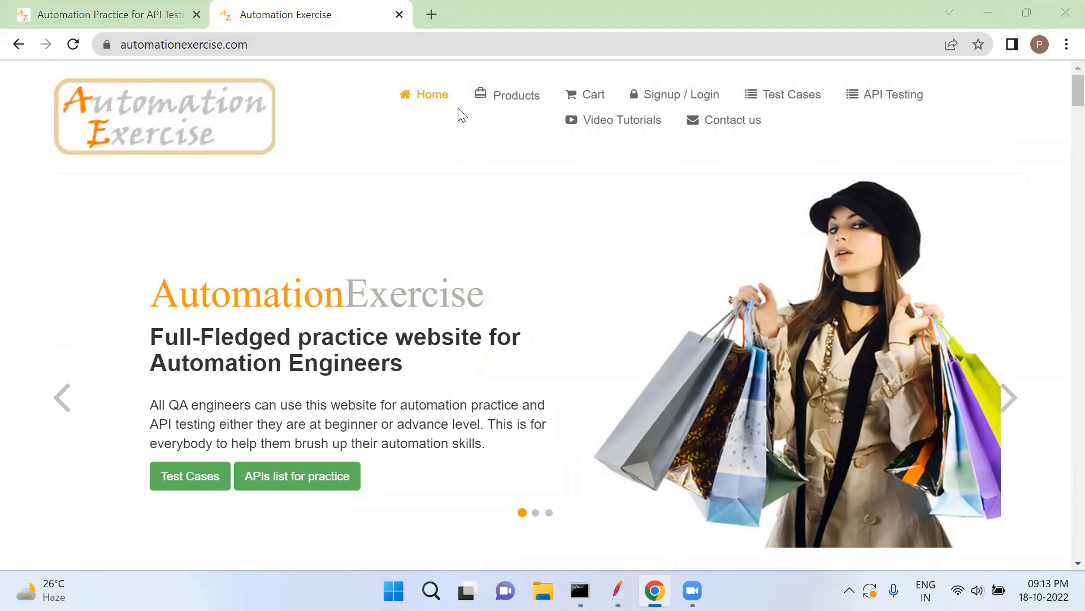
Return to JMeter and disable Follow Redirects for the Redirect Url request.
key(alt+Tab)
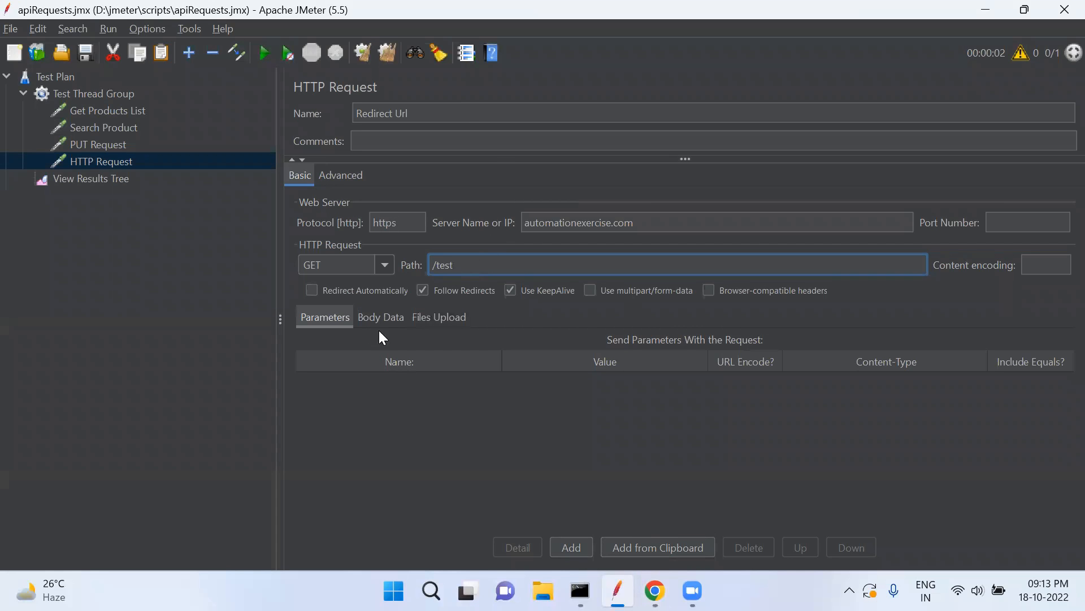
click(424, 291)
click(391, 392)
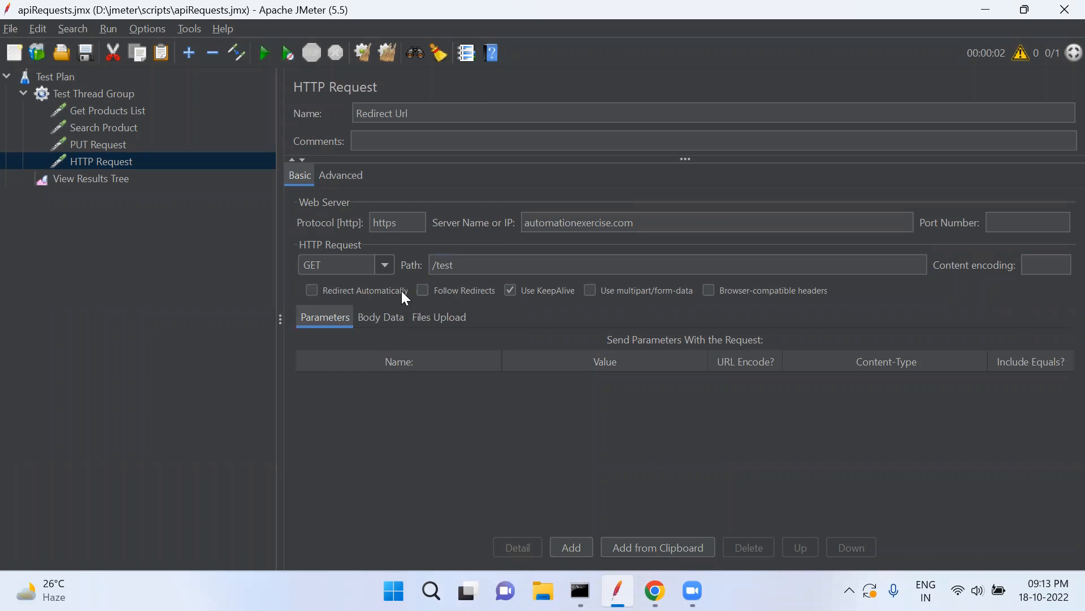
Clear the previous results and run the test plan with both redirect options disabled for Redirect Url.
click(103, 178)
click(354, 53)
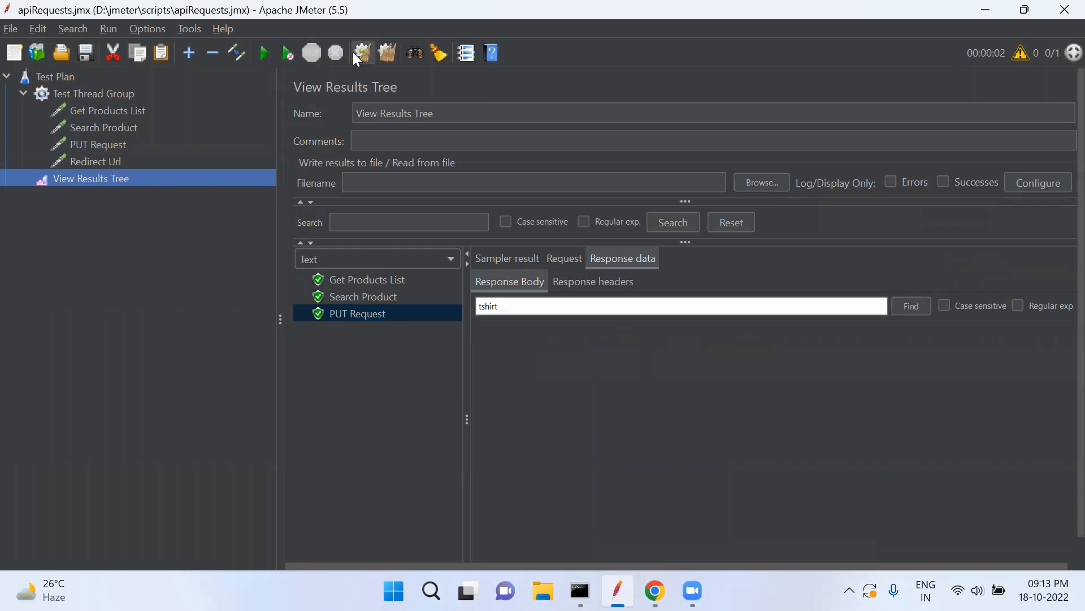
click(264, 53)
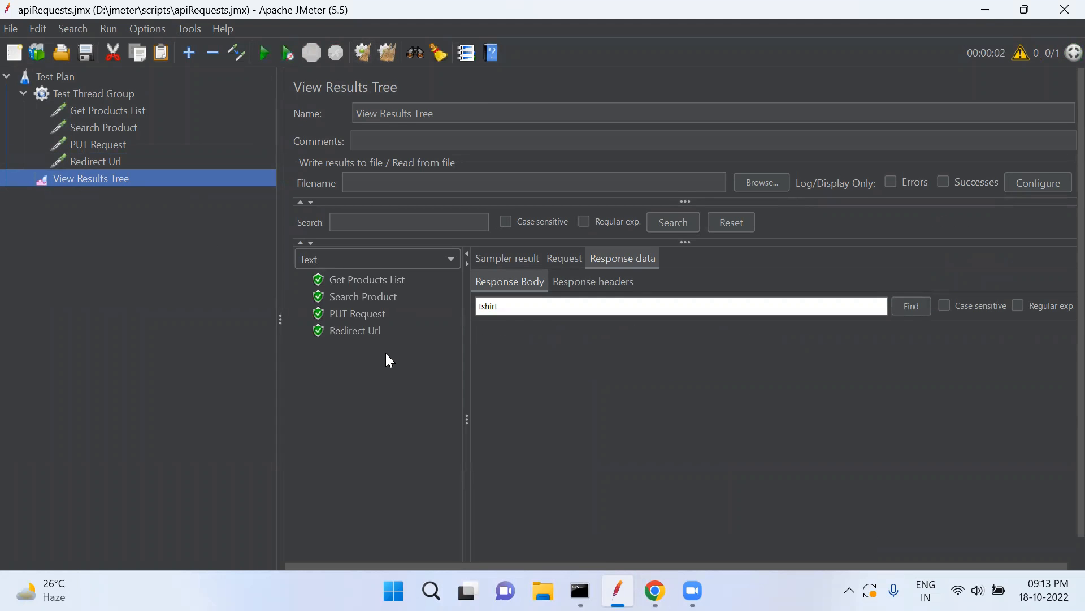
Inspect the response body of the Redirect Url result and the status in its response headers.
click(360, 330)
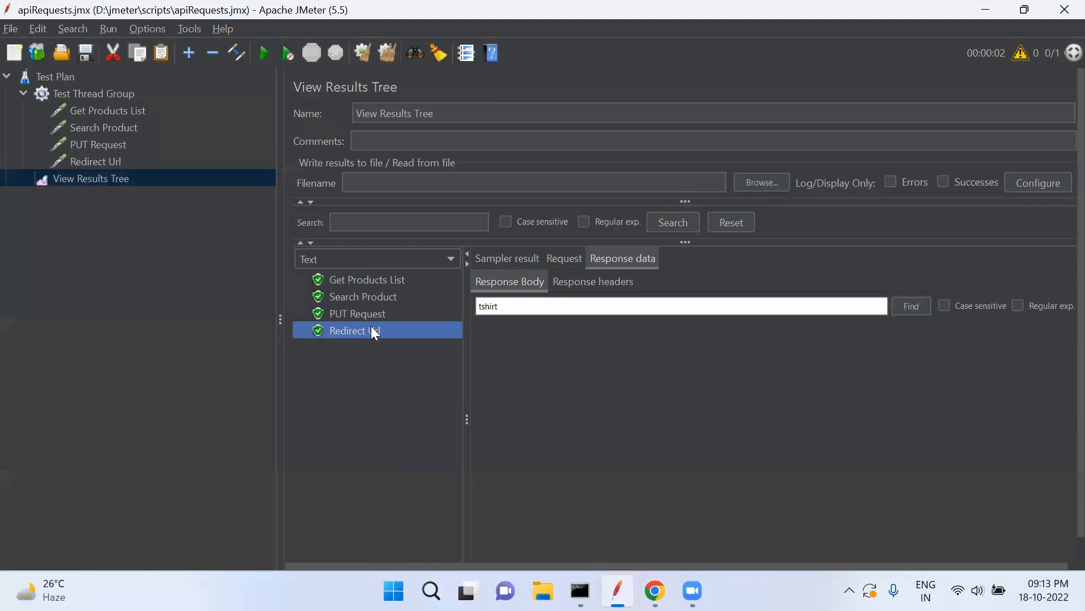
click(533, 285)
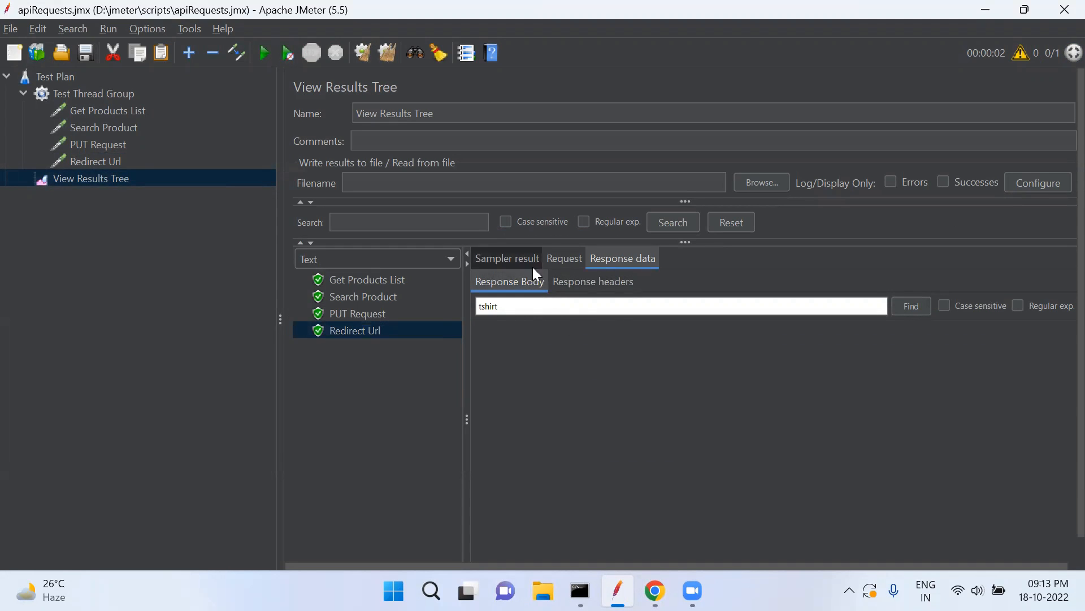
click(599, 278)
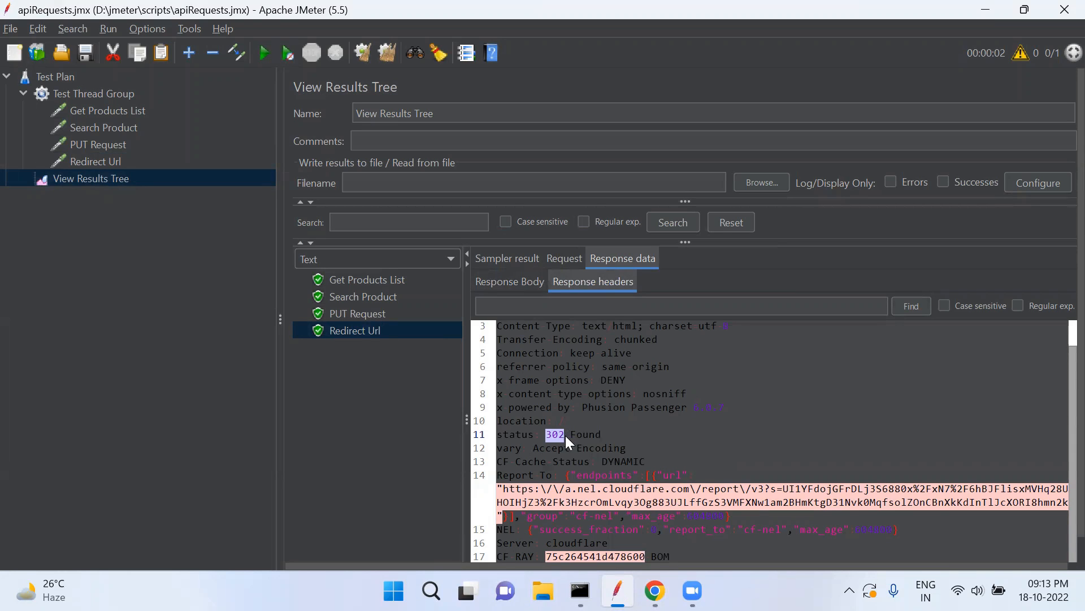
Enable Redirect Automatically for the Redirect Url request and rerun the test plan with the old results cleared.
click(113, 163)
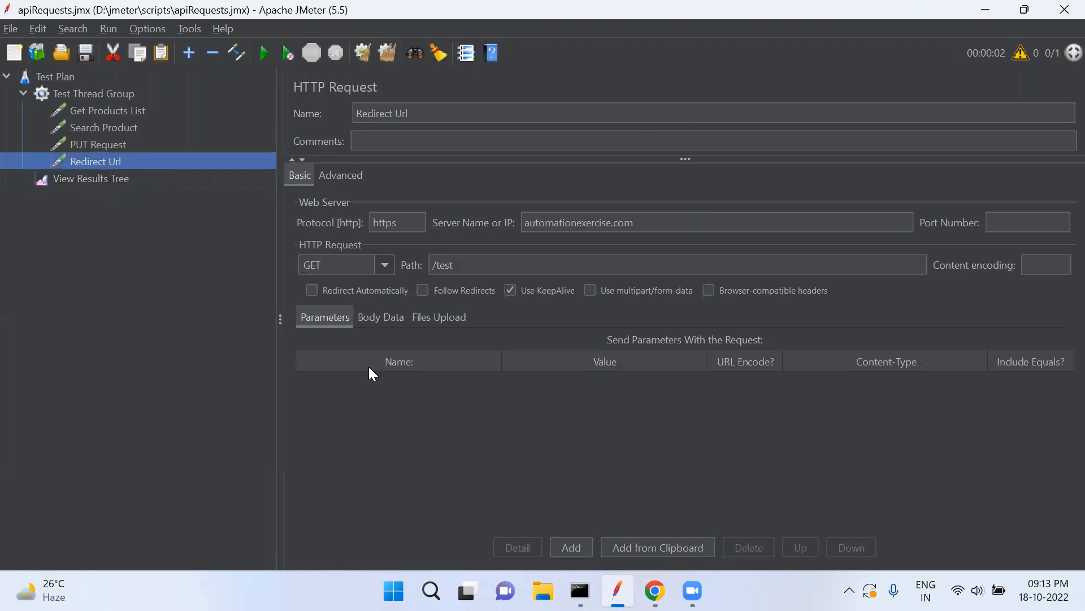
click(311, 291)
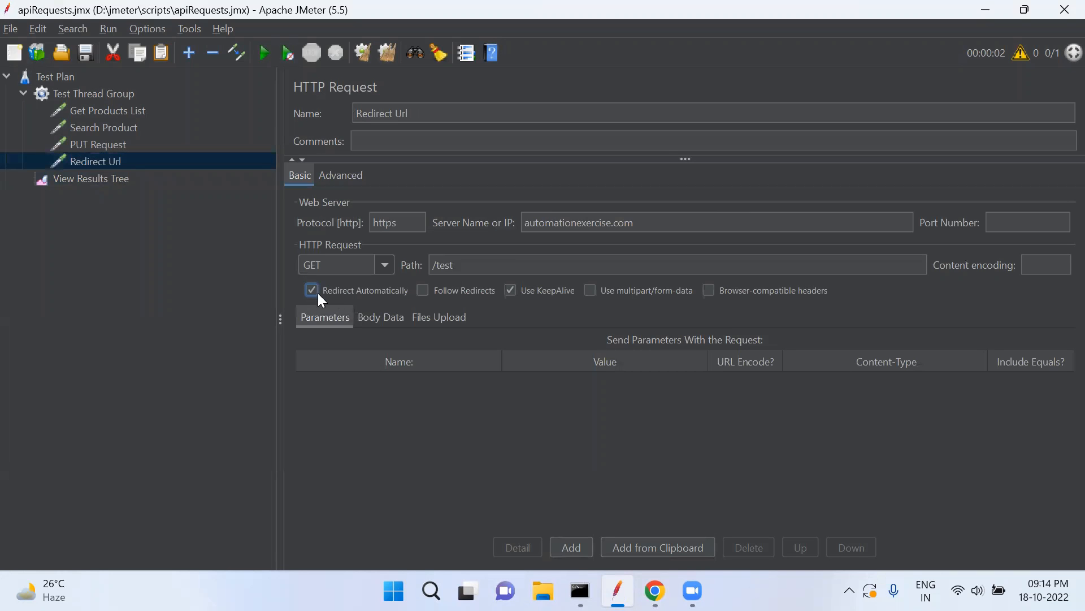
click(106, 174)
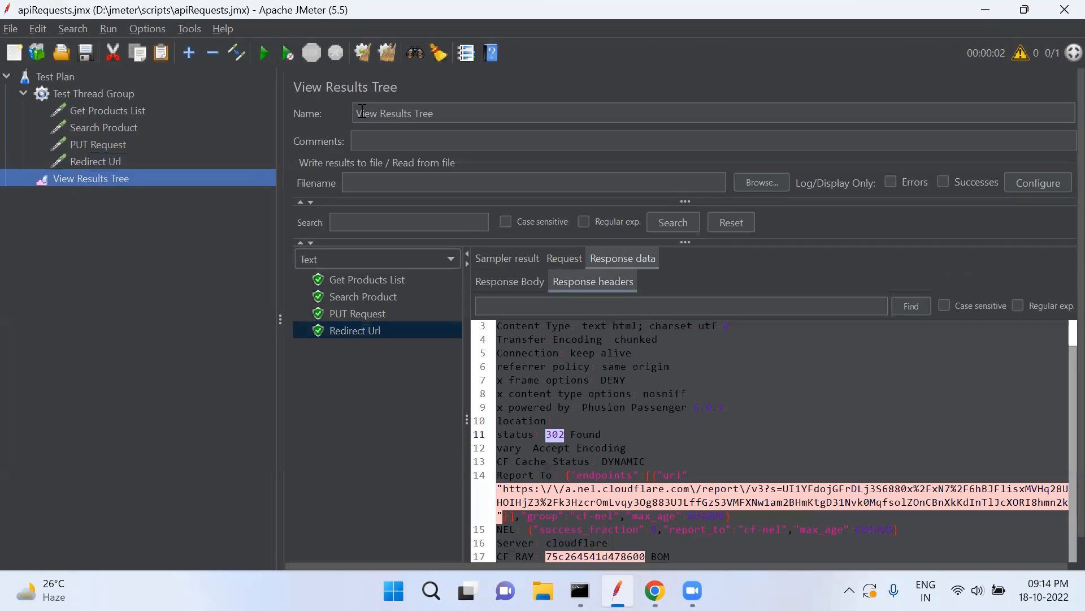
click(362, 56)
click(263, 54)
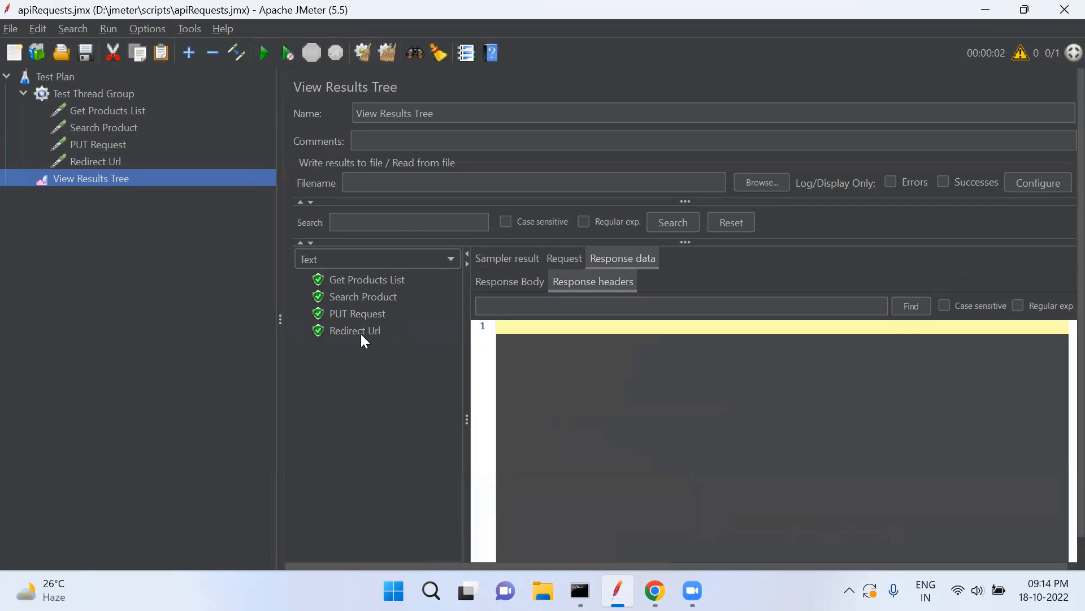
Check the status in the new Redirect Url result's response headers and view its response body.
click(362, 333)
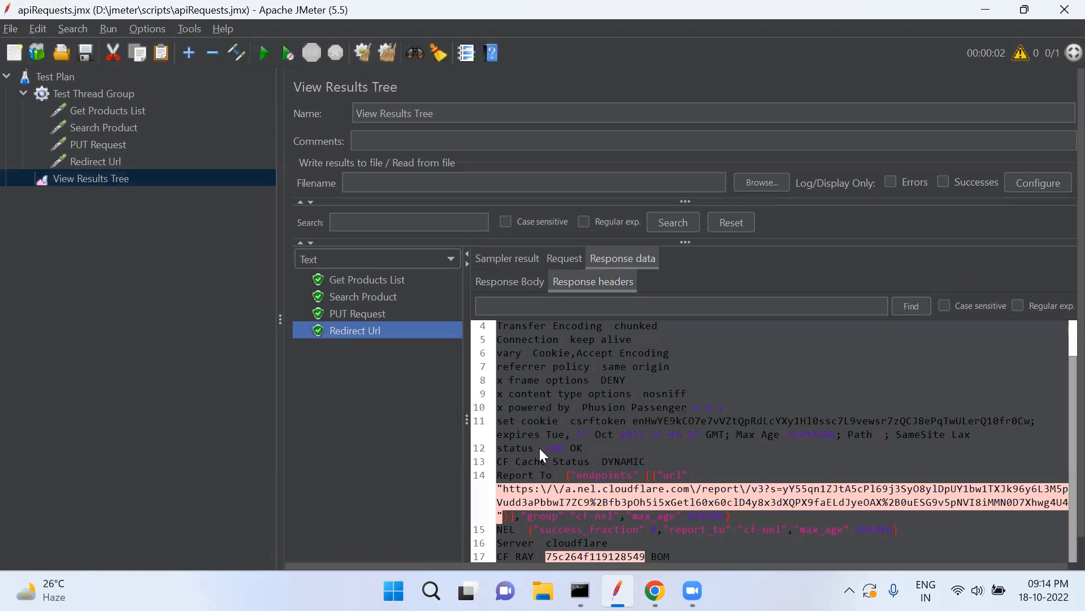
drag(545, 448, 561, 448)
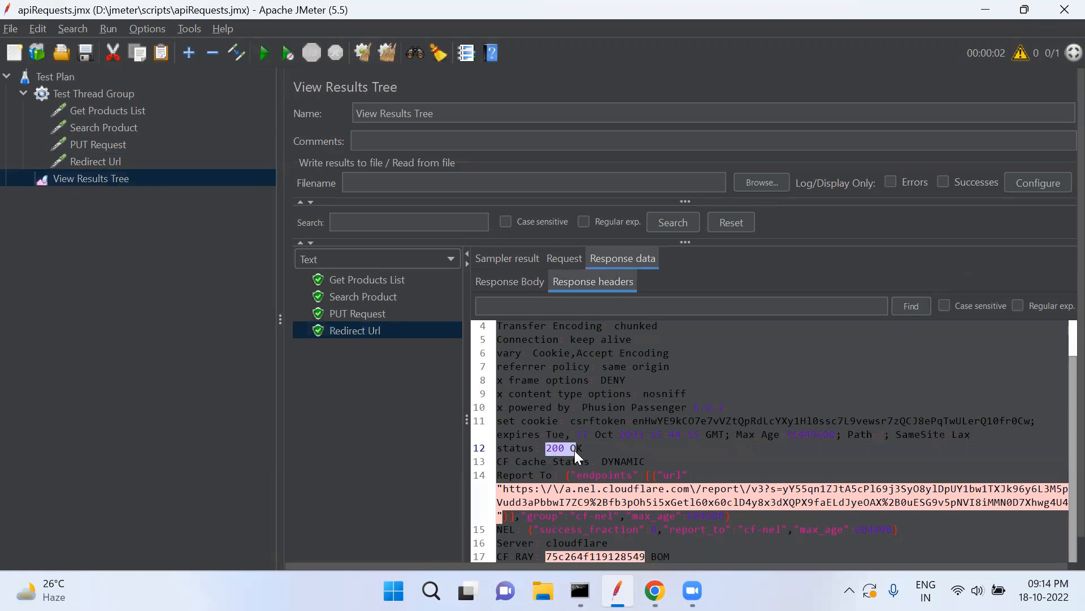
click(514, 280)
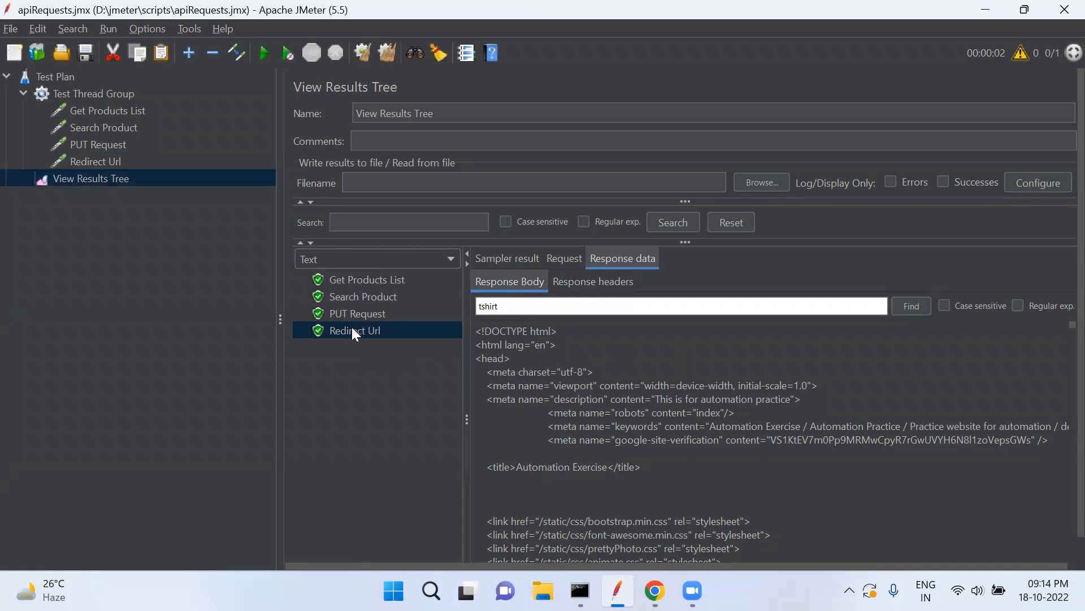
Change the Redirect Url request's redirect handling to Follow Redirects and rerun the test plan.
click(129, 160)
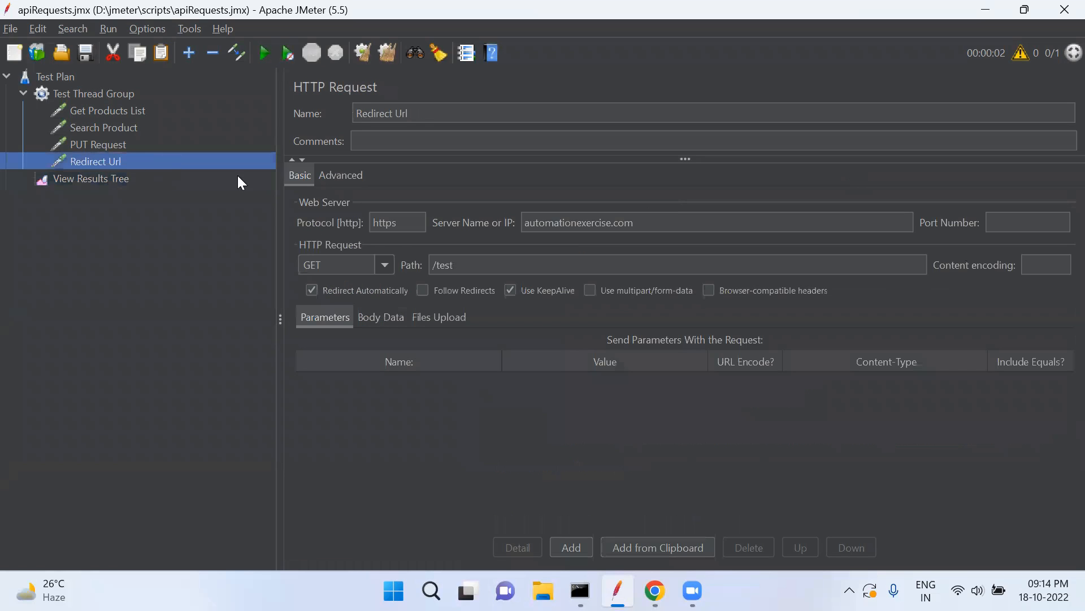
click(422, 290)
click(104, 179)
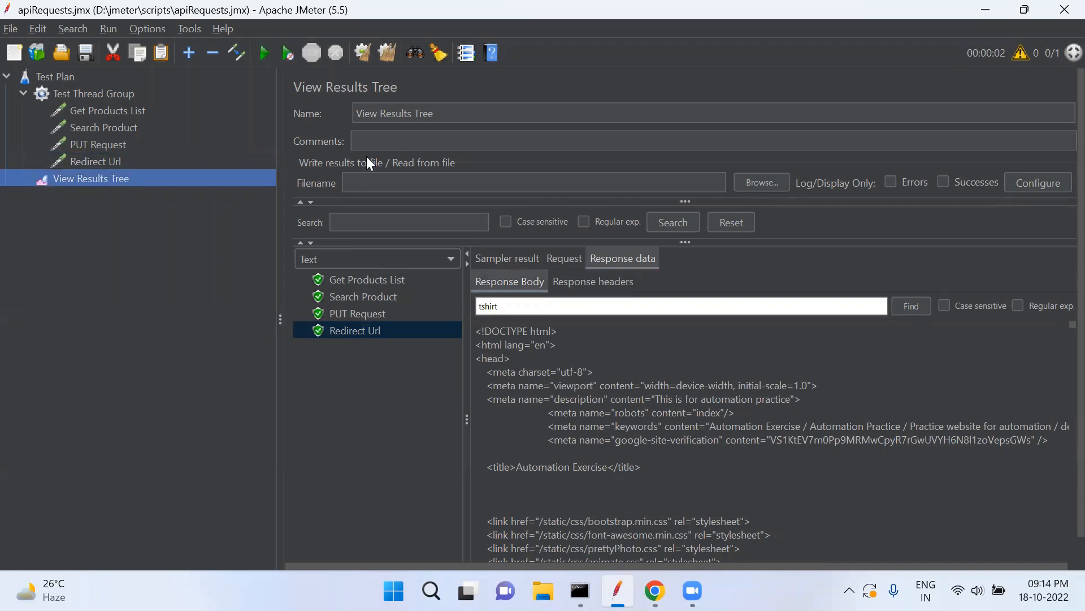
click(264, 53)
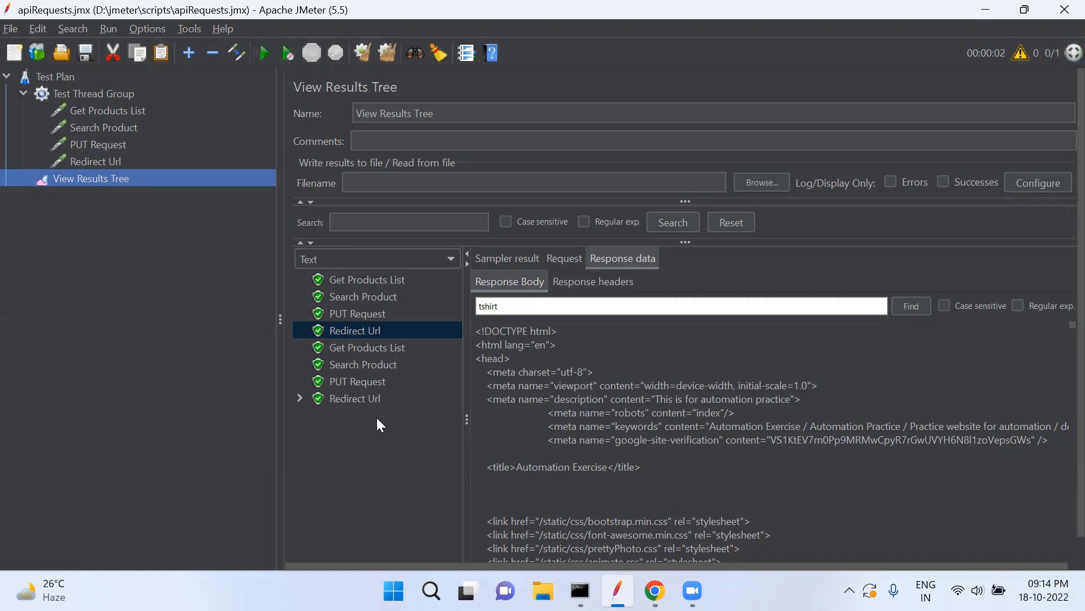
Expand the latest Redirect Url result and compare the response bodies of Redirect Url-0 and Redirect Url-1.
click(301, 398)
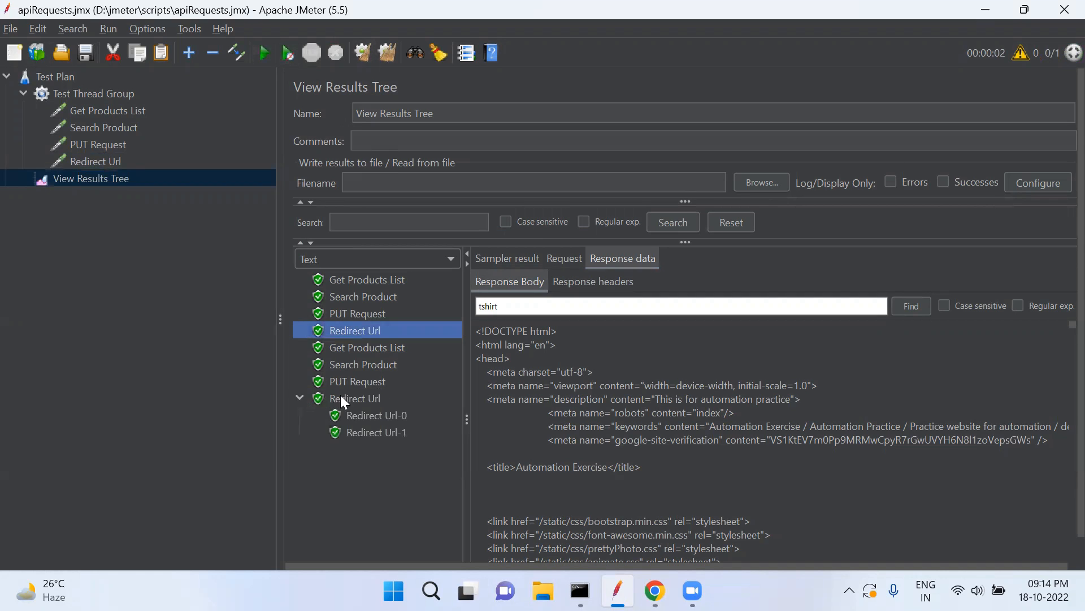
click(372, 413)
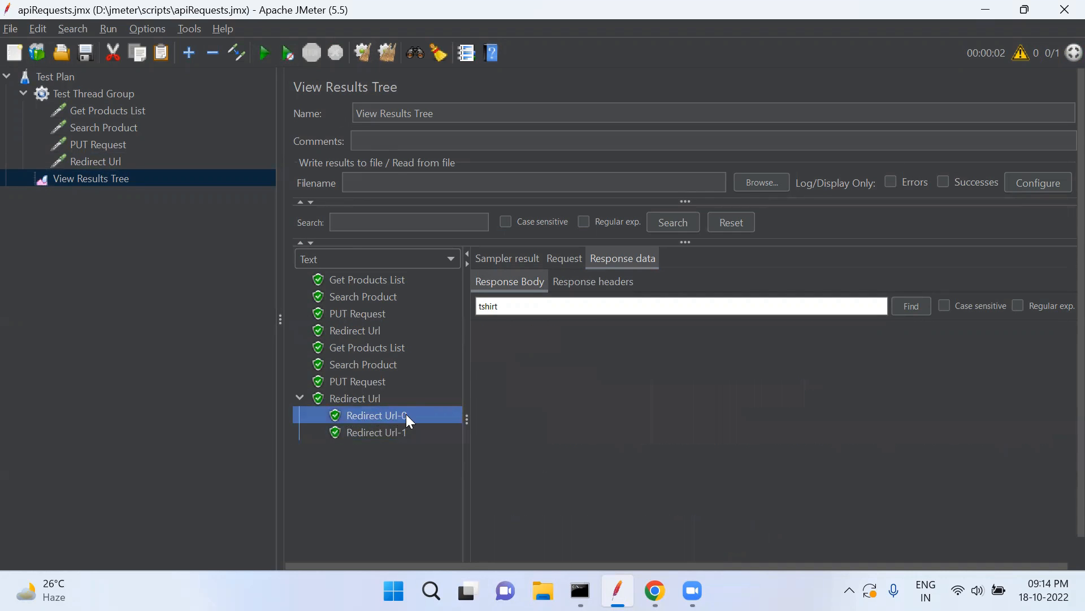
click(368, 432)
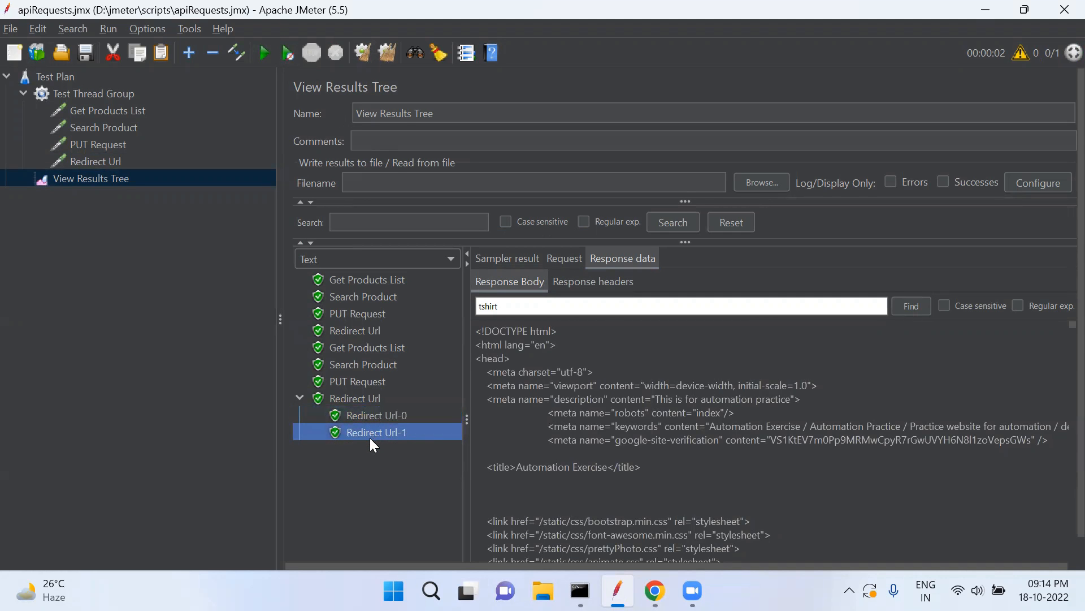
click(396, 414)
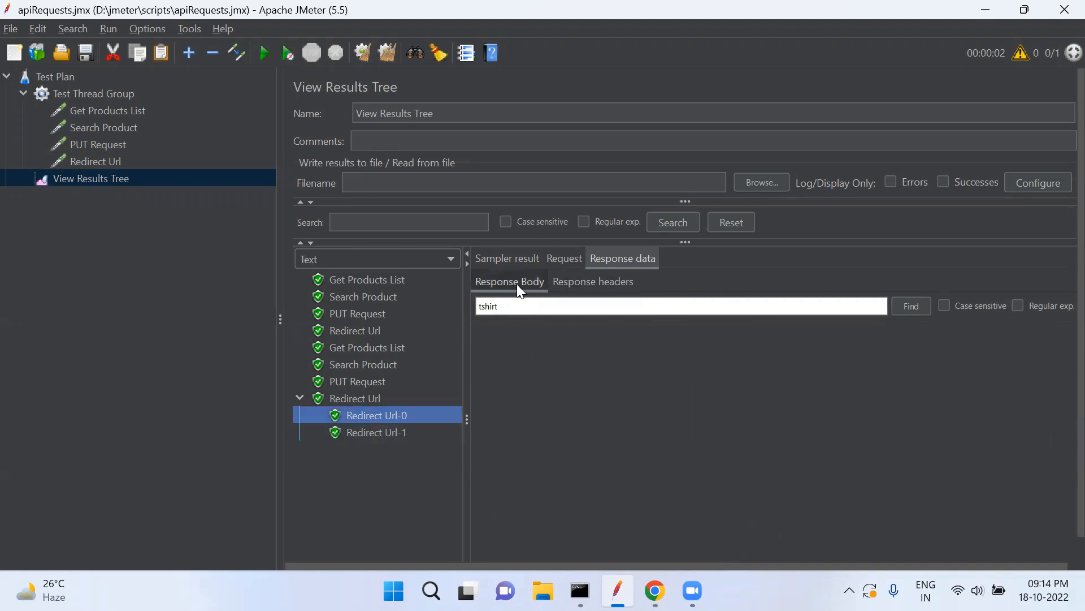
Compare the status lines in the response headers of Redirect Url-0 and Redirect Url-1.
click(585, 280)
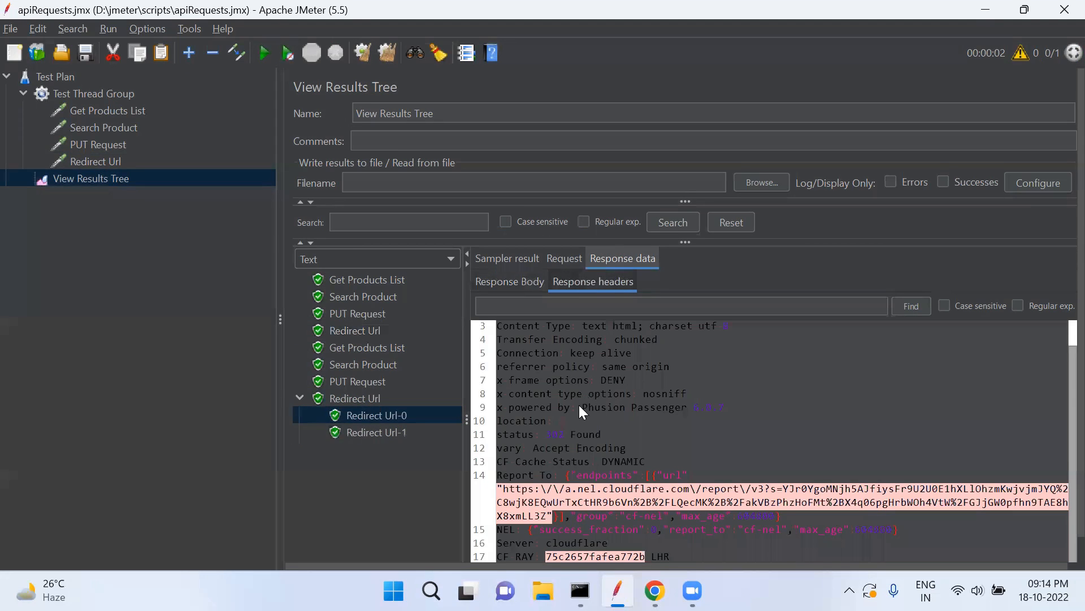
drag(502, 438, 543, 434)
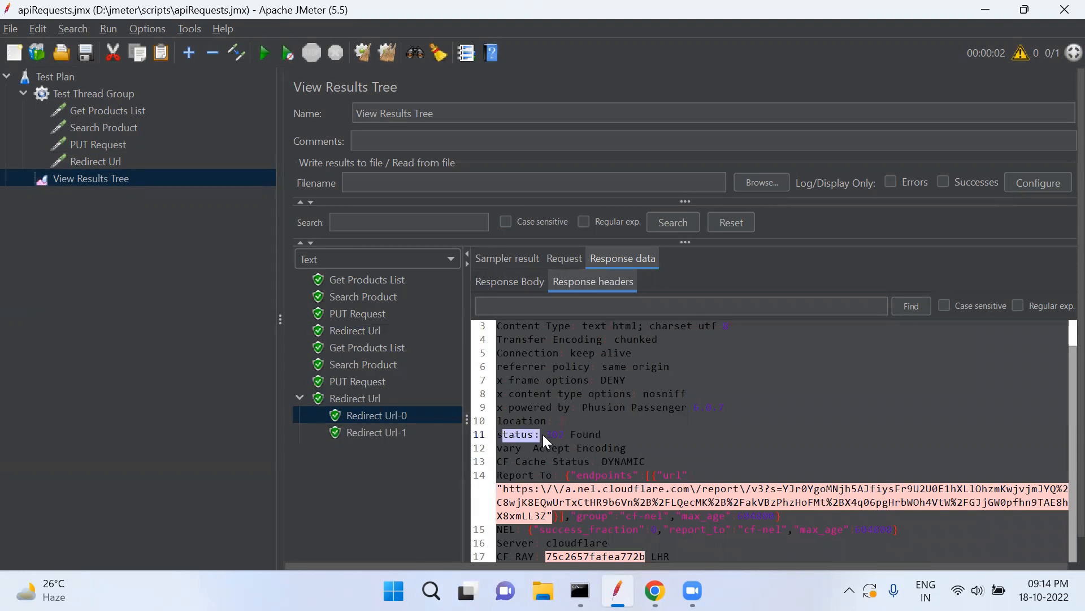
click(374, 433)
click(515, 281)
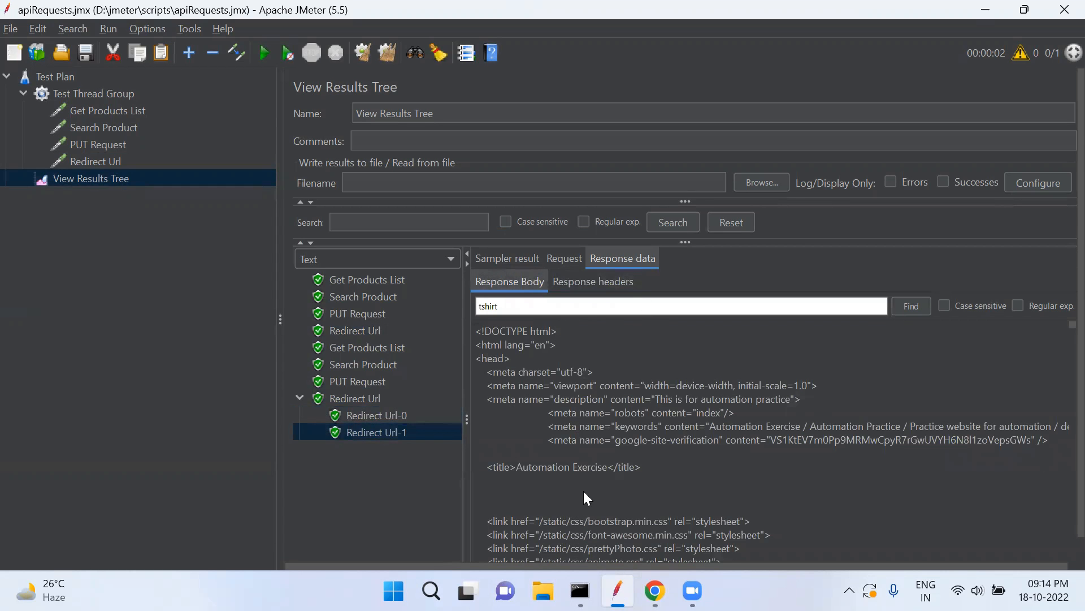
click(594, 279)
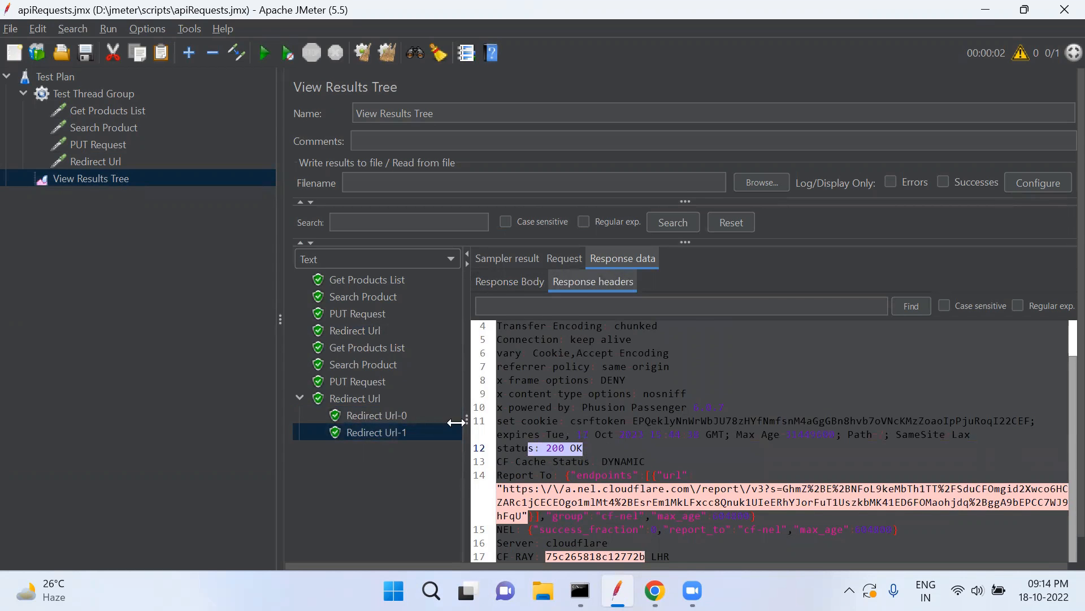
Compare the response headers of the earlier Redirect Url result with those of Redirect Url-0 and Redirect Url-1.
click(388, 415)
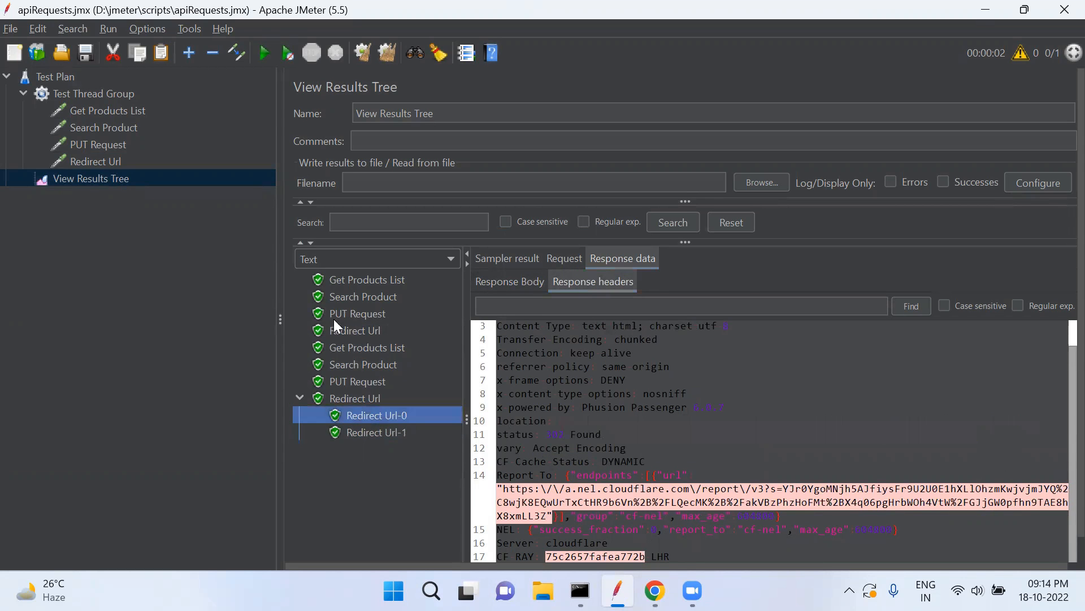
click(354, 329)
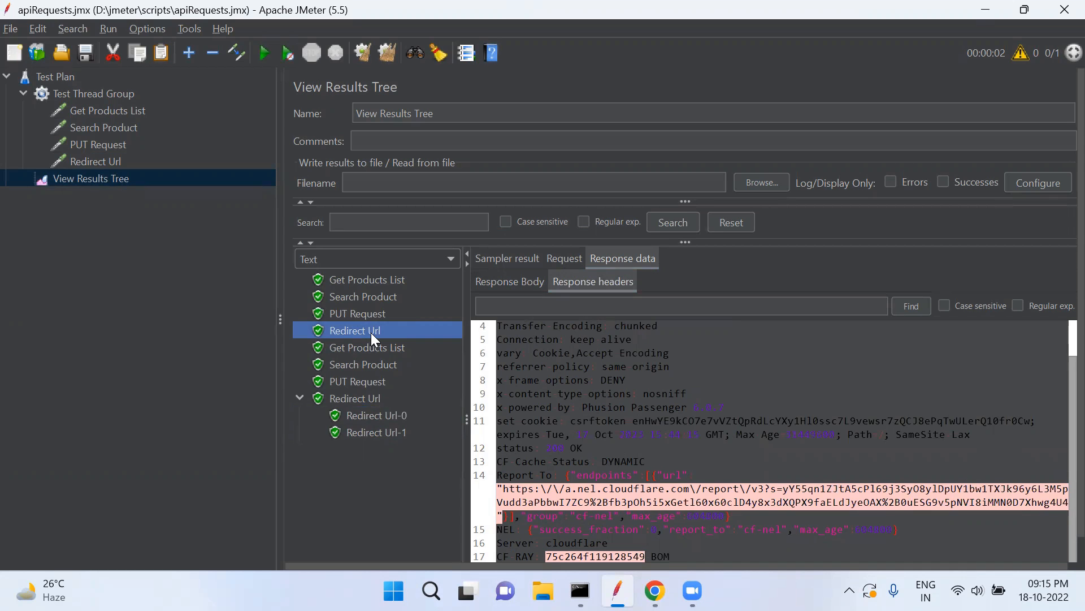
click(366, 413)
click(369, 433)
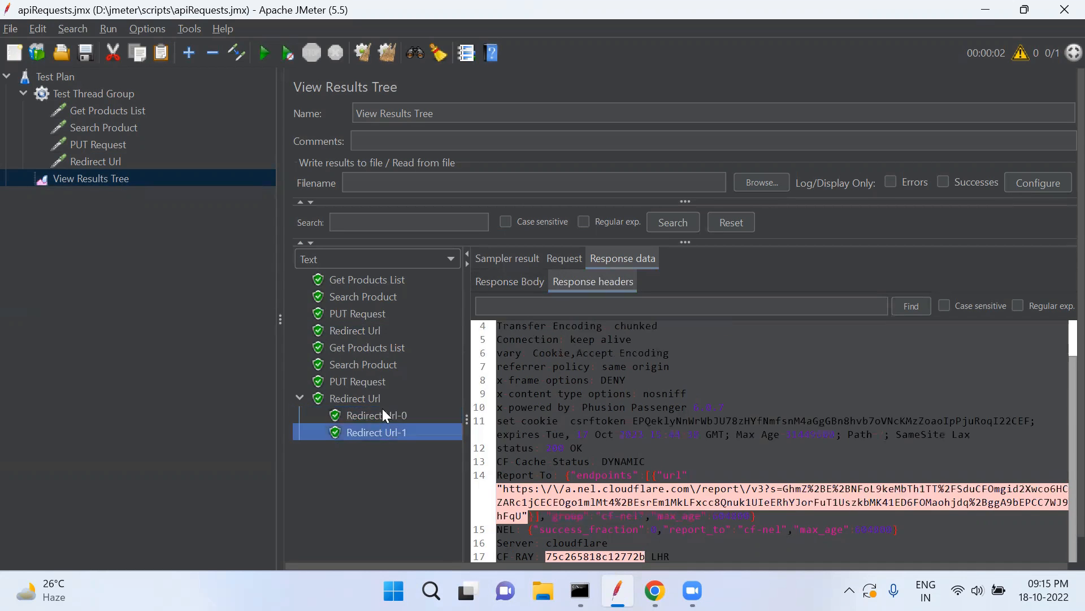
click(382, 418)
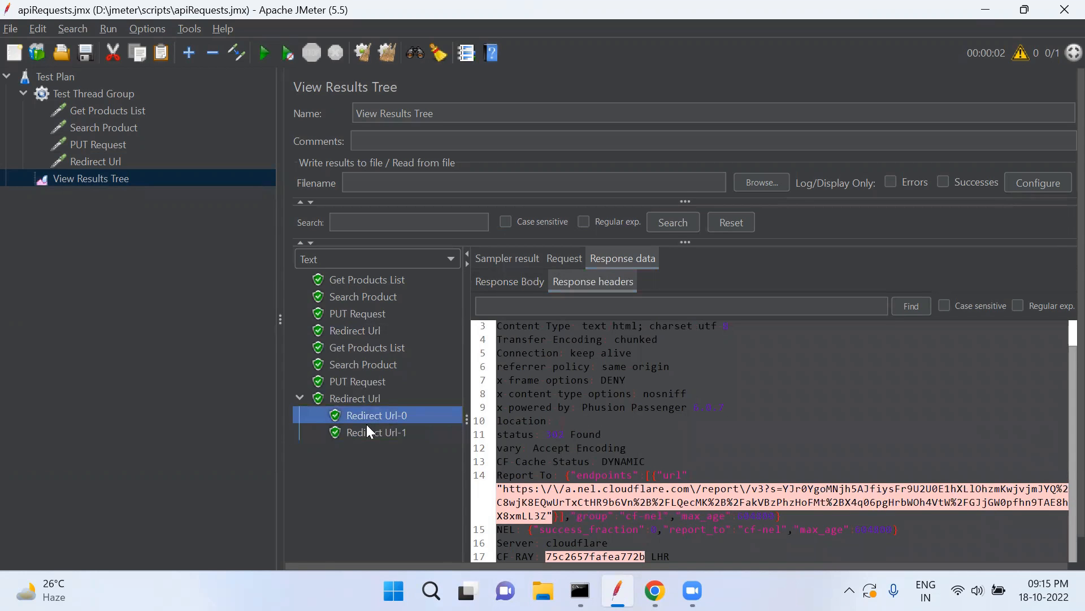
Review the Redirect Url request's KeepAlive option and check the Connection line in its latest result's request headers.
click(121, 148)
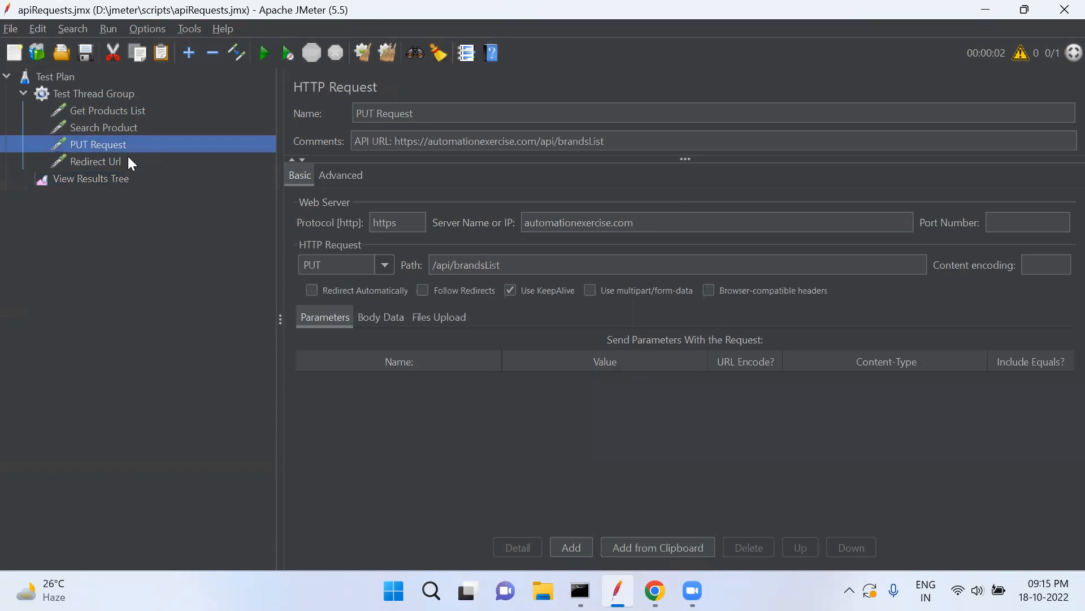
click(128, 163)
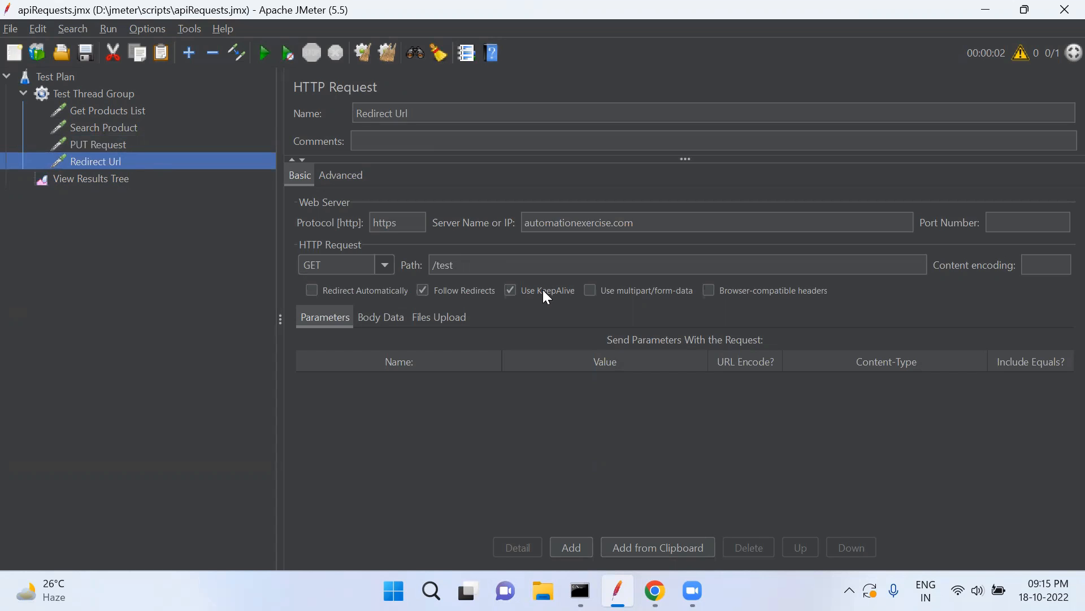
click(118, 181)
click(369, 396)
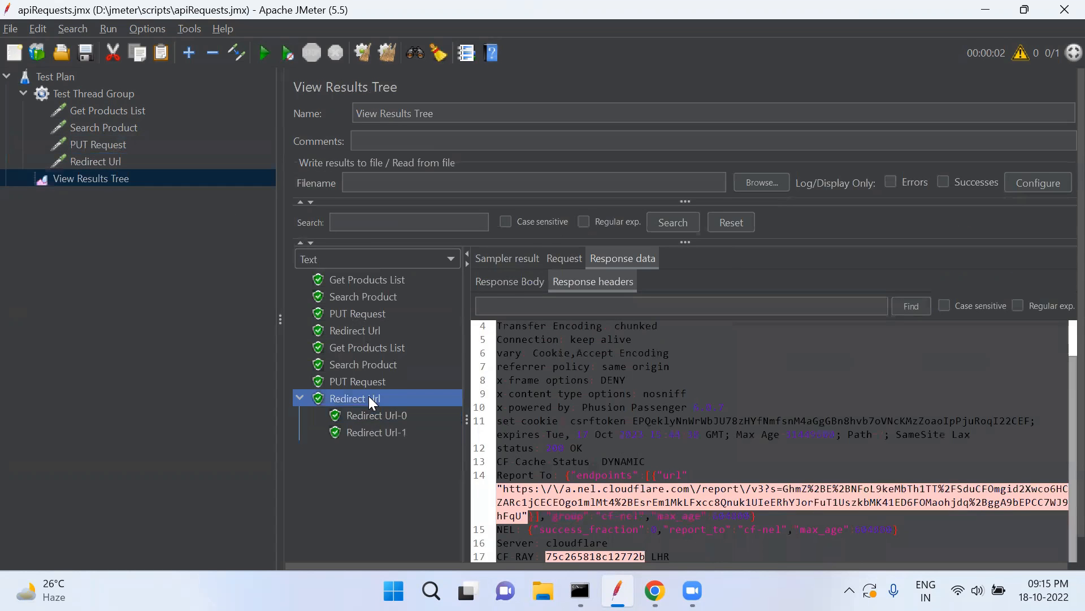
click(566, 259)
click(589, 280)
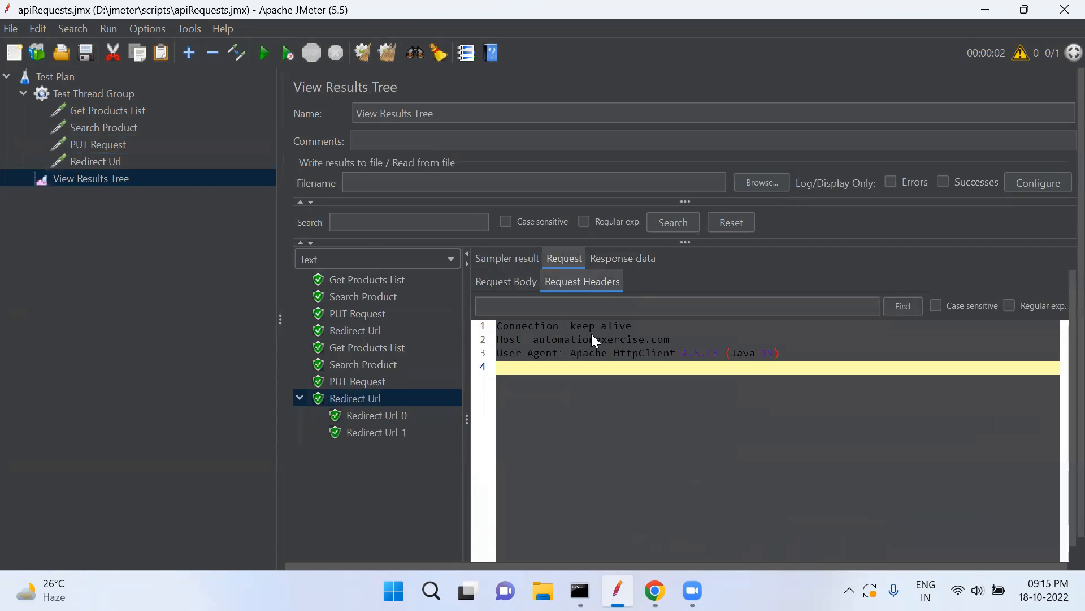
drag(519, 326, 625, 326)
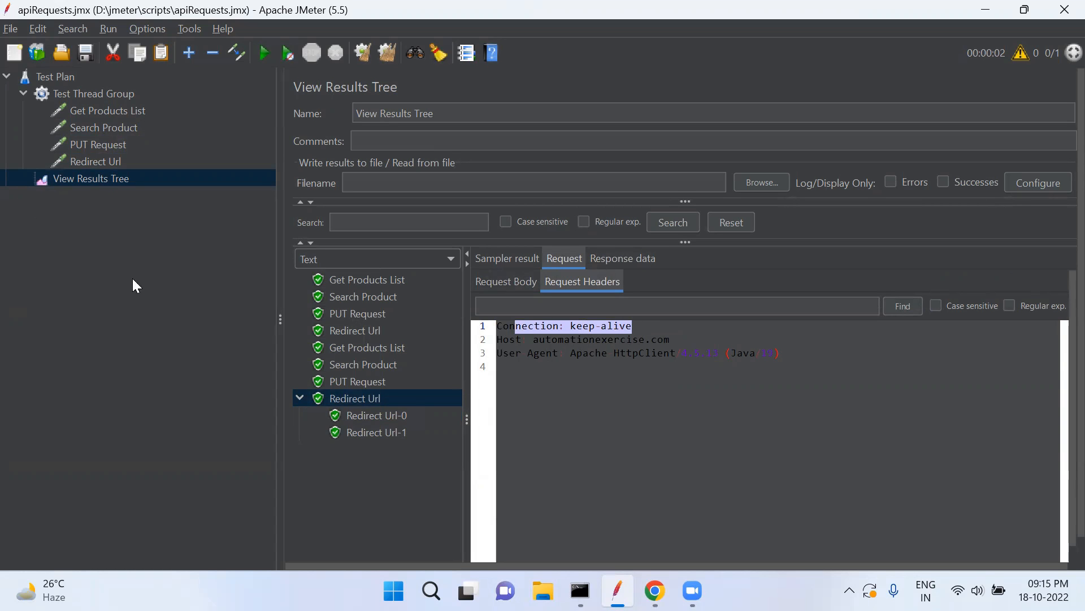
Disable Use KeepAlive for the Redirect Url request and rerun the test plan with the old results cleared.
click(116, 162)
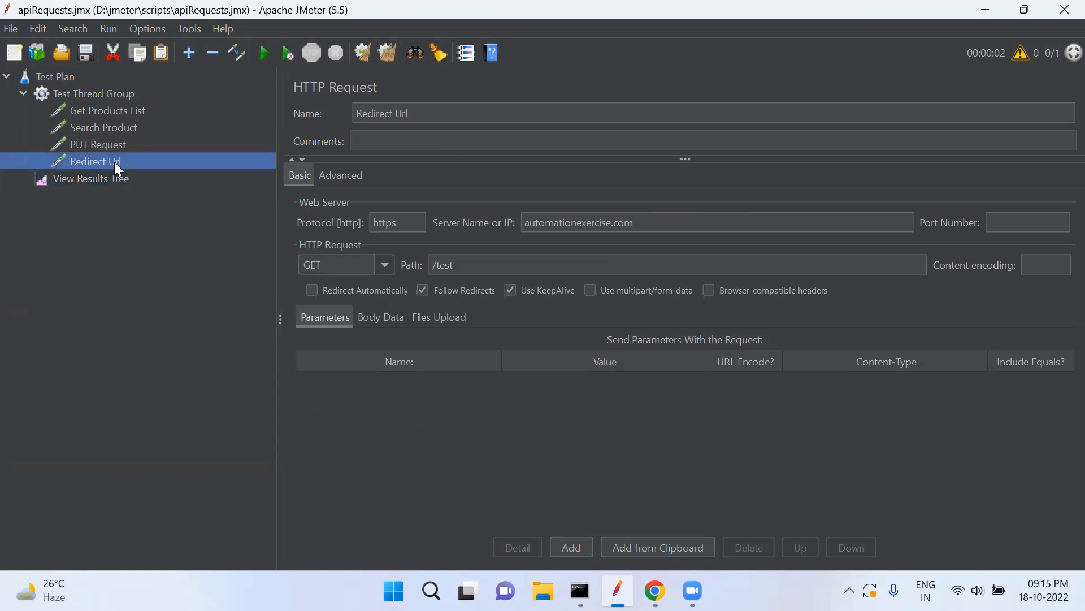
click(510, 290)
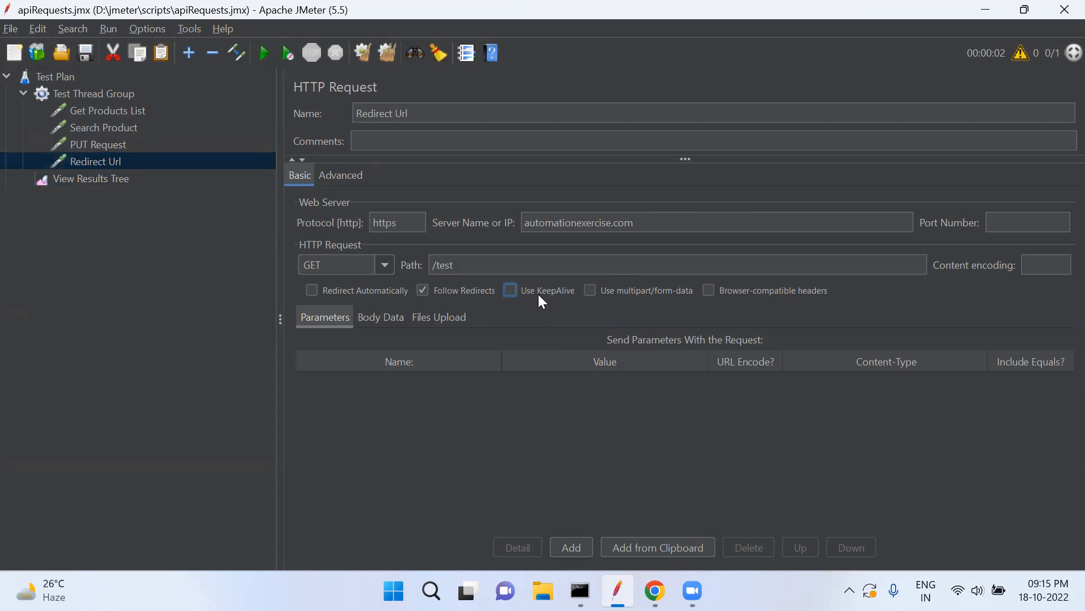
click(142, 180)
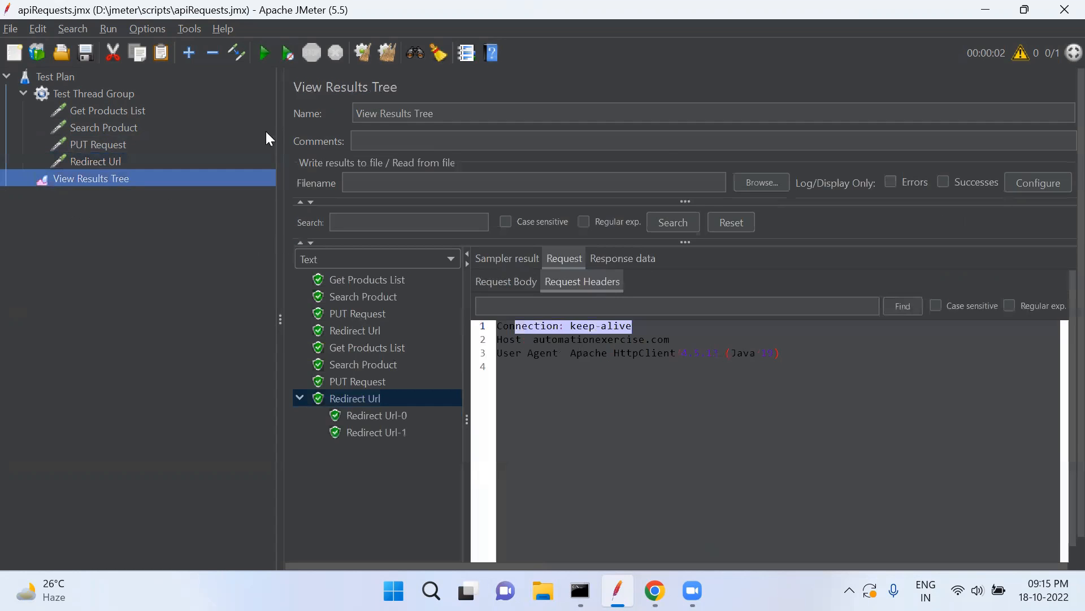
click(362, 52)
click(264, 53)
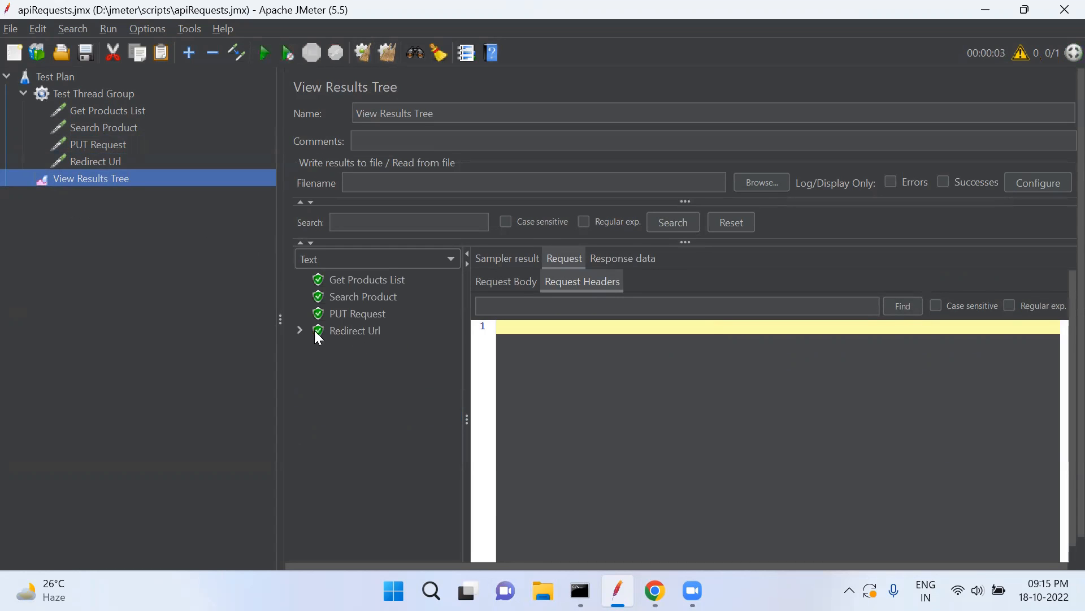
Expand the new Redirect Url result and check the Connection line in Redirect Url-0's request headers.
click(303, 329)
click(355, 348)
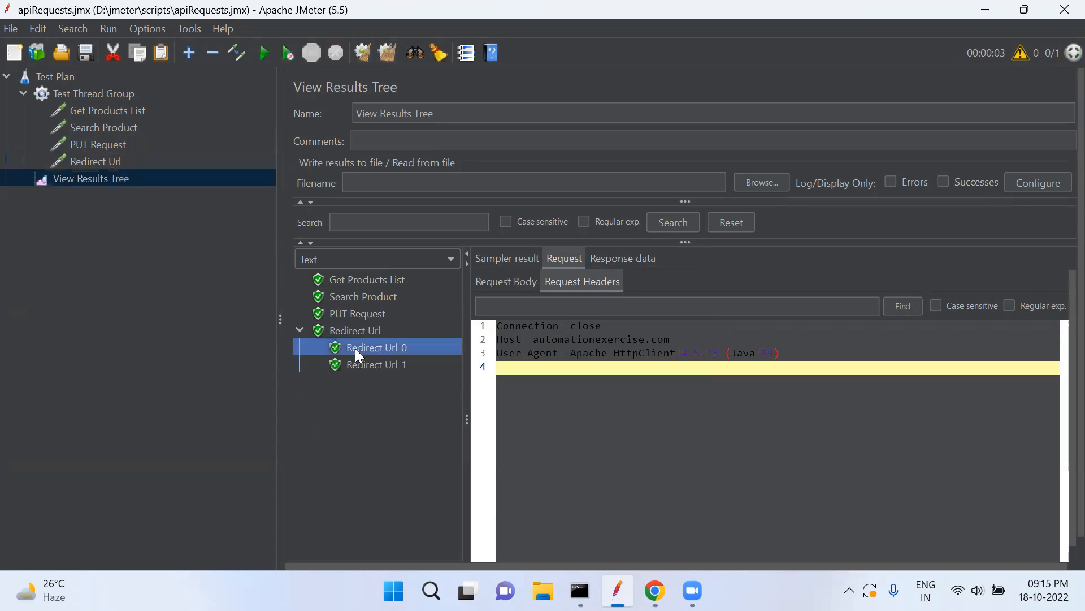
click(509, 327)
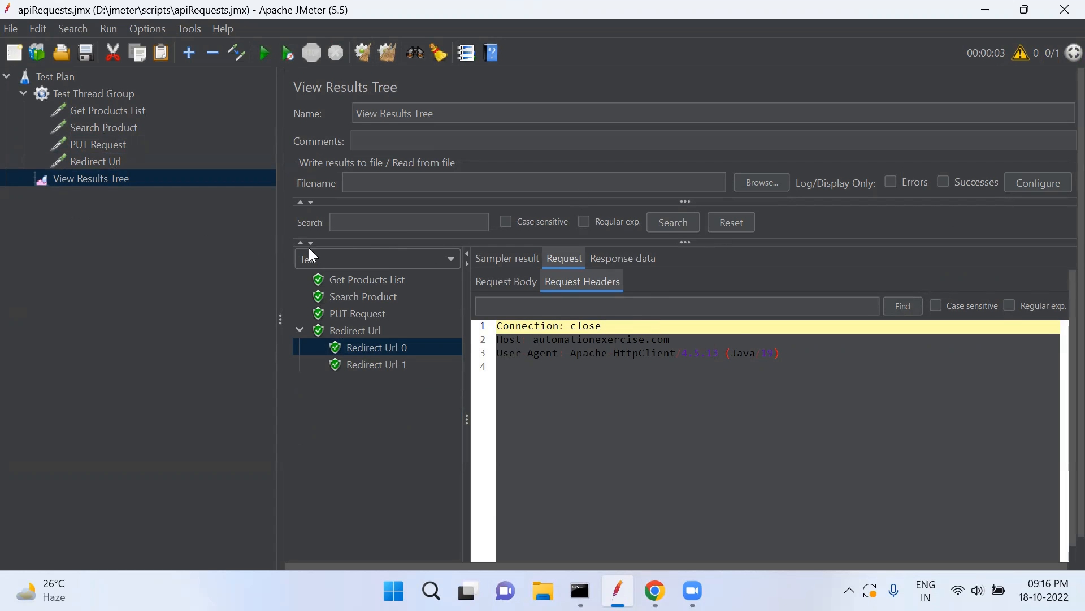
Re-enable Use KeepAlive for the Redirect Url request and add an empty file upload row to it.
click(96, 162)
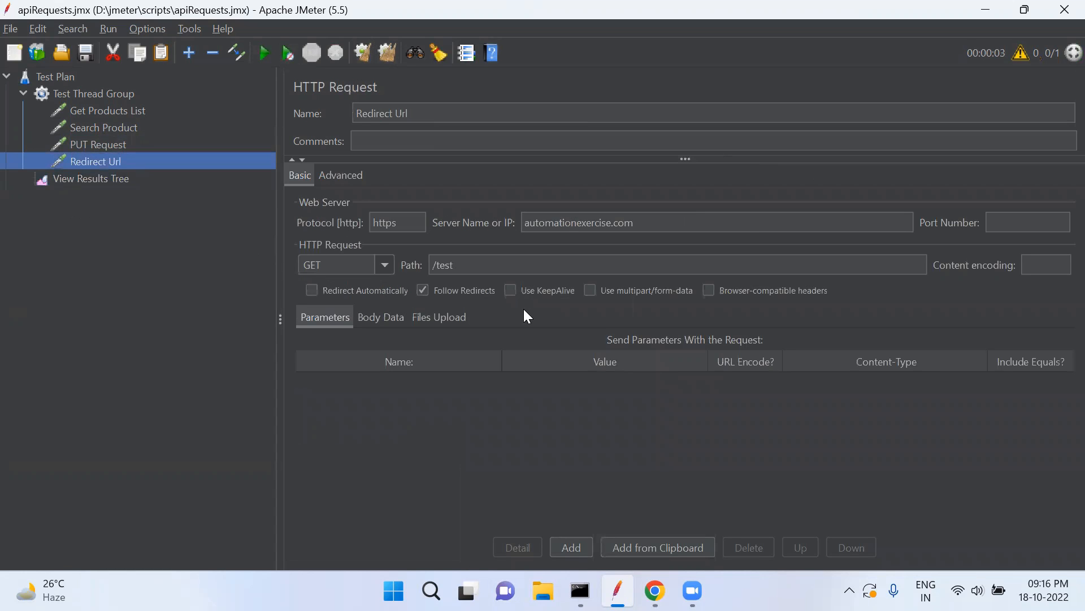
click(510, 291)
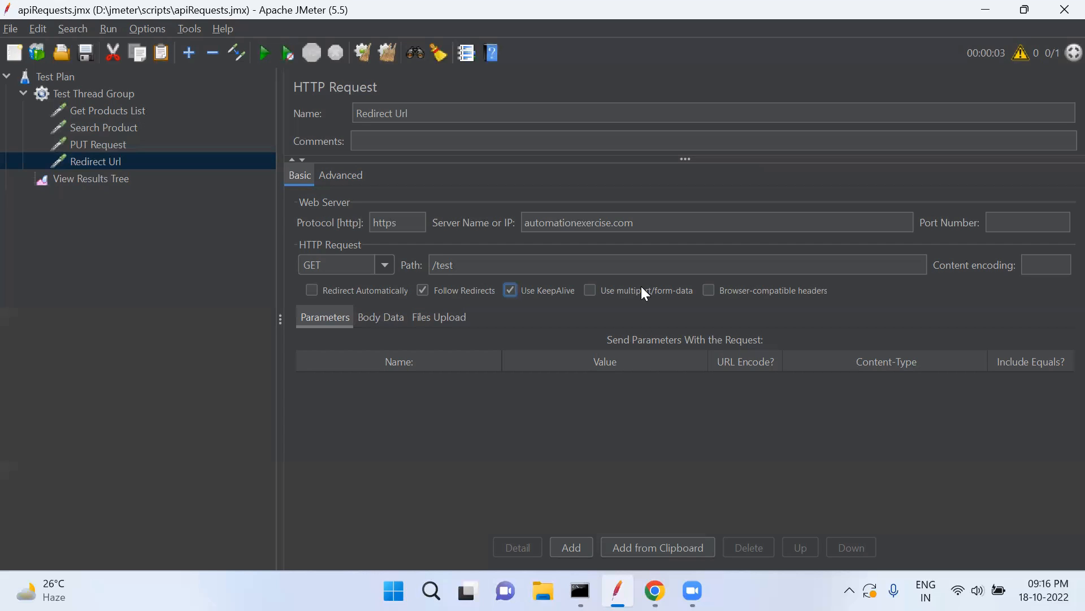
click(428, 319)
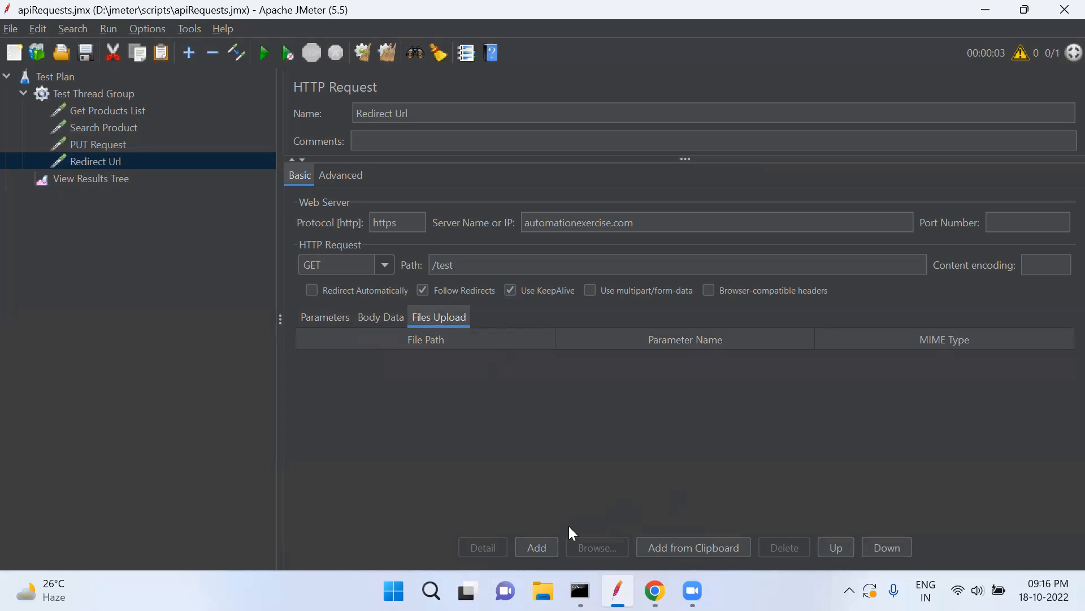
click(558, 543)
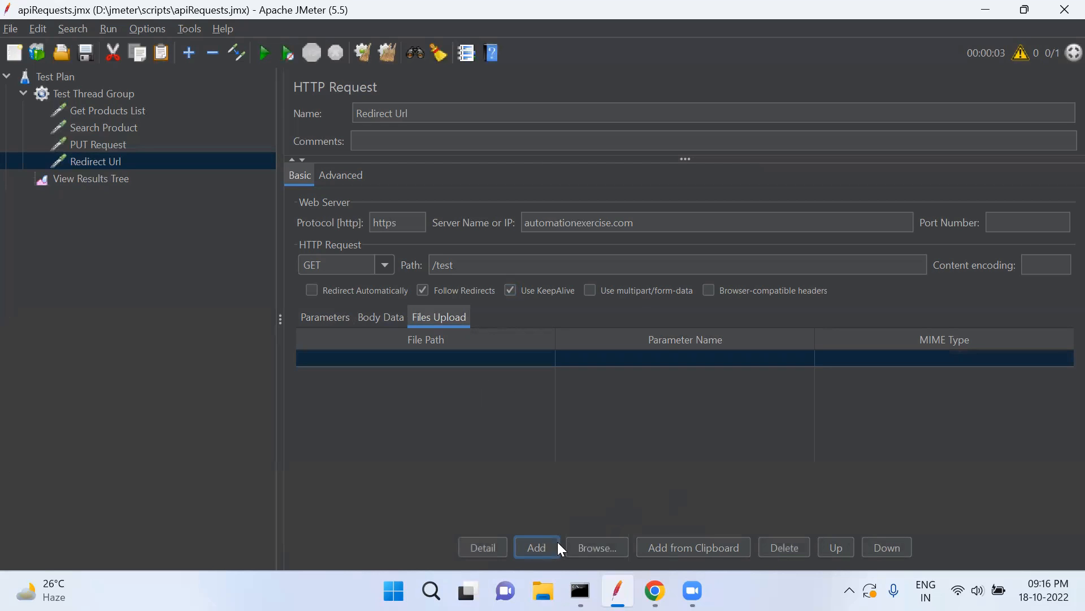
Choose users.csv from the scripts folder as the file path of the new upload row.
double_click(445, 363)
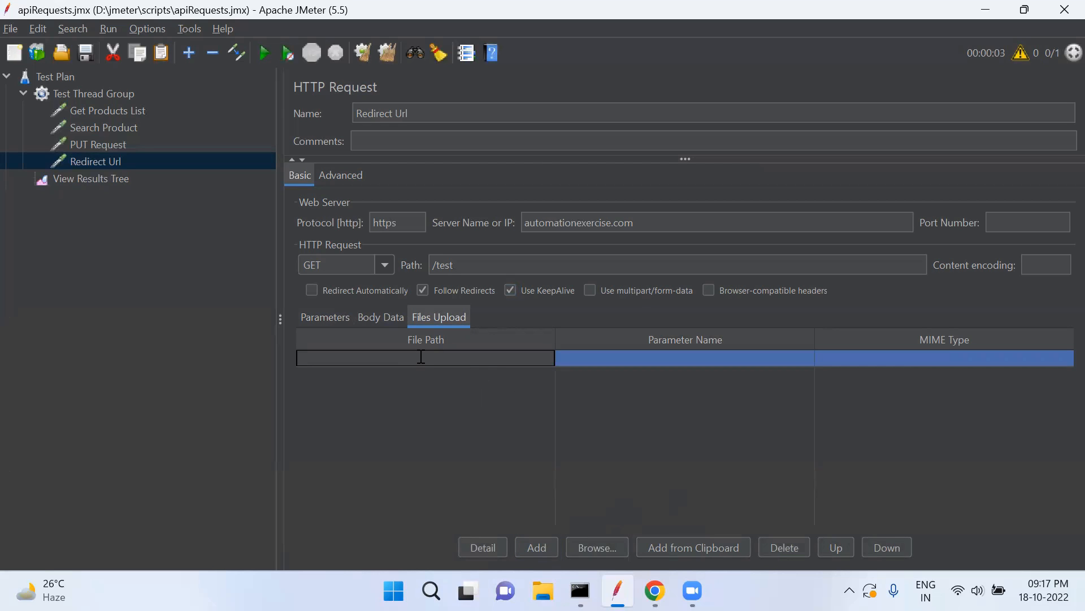
click(597, 547)
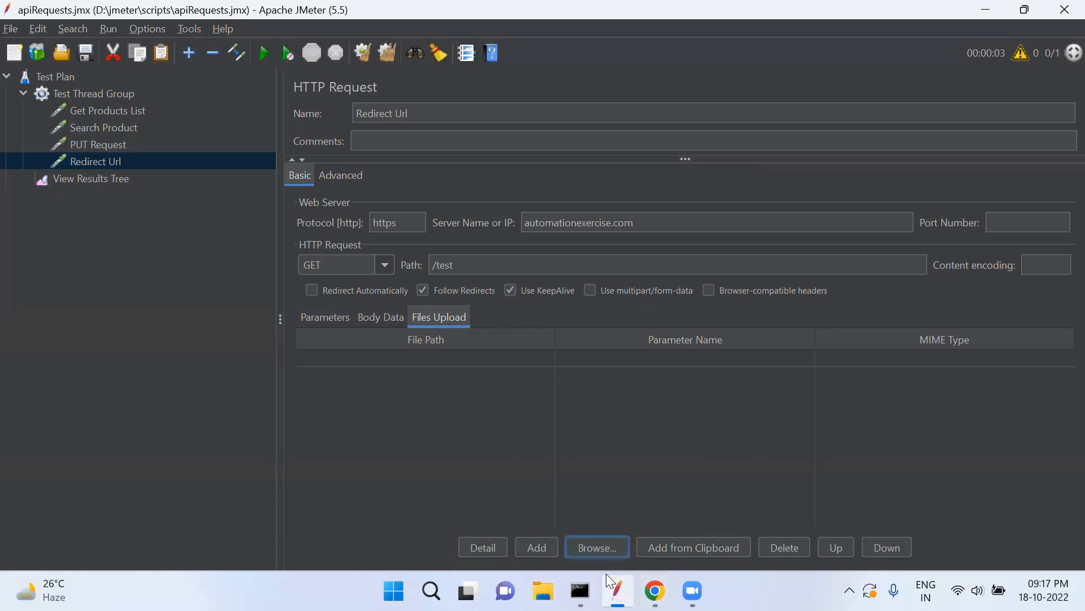
click(484, 362)
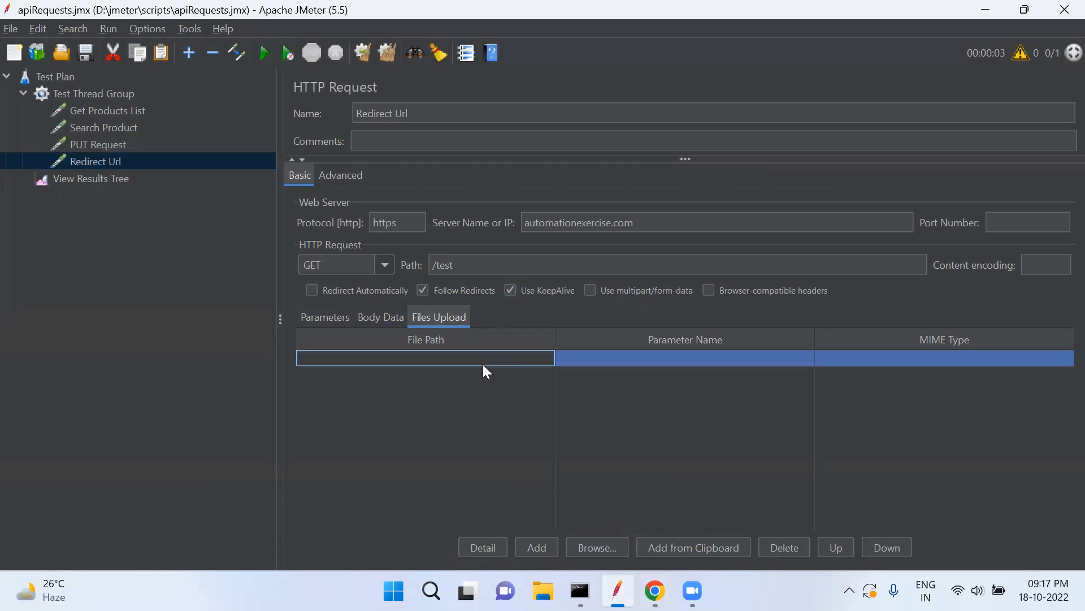
click(608, 544)
click(386, 305)
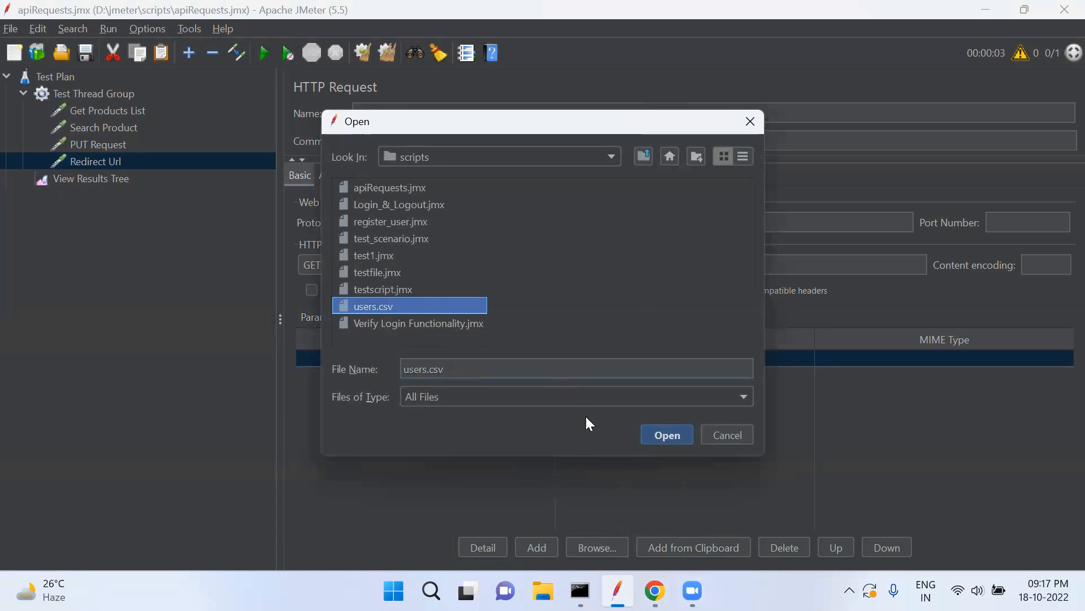
click(664, 435)
click(310, 358)
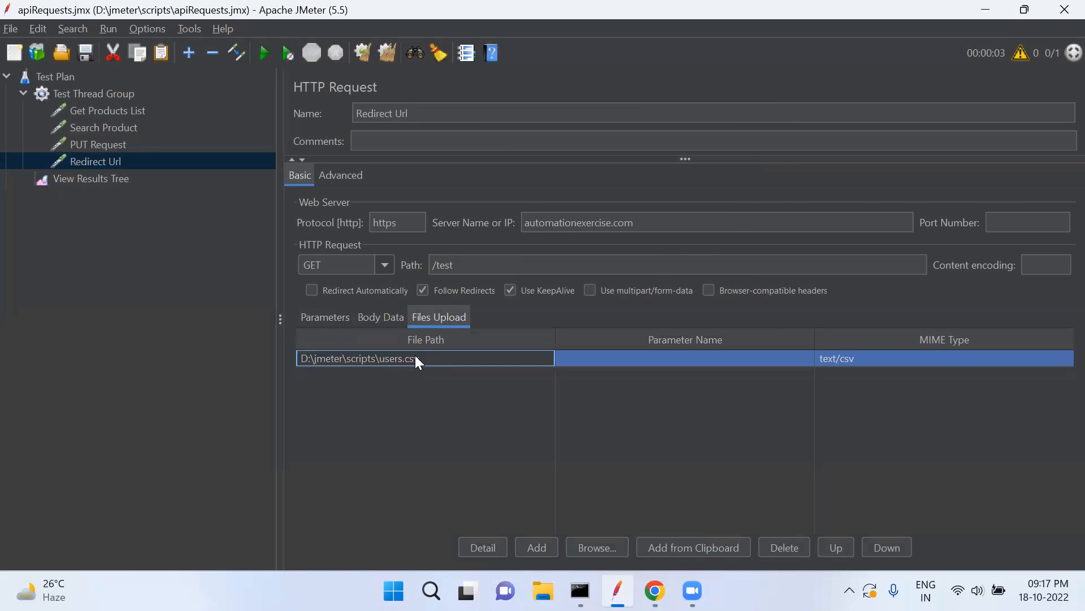
Set the uploaded file's parameter name to filename and enable Use multipart/form-data for the request.
click(632, 357)
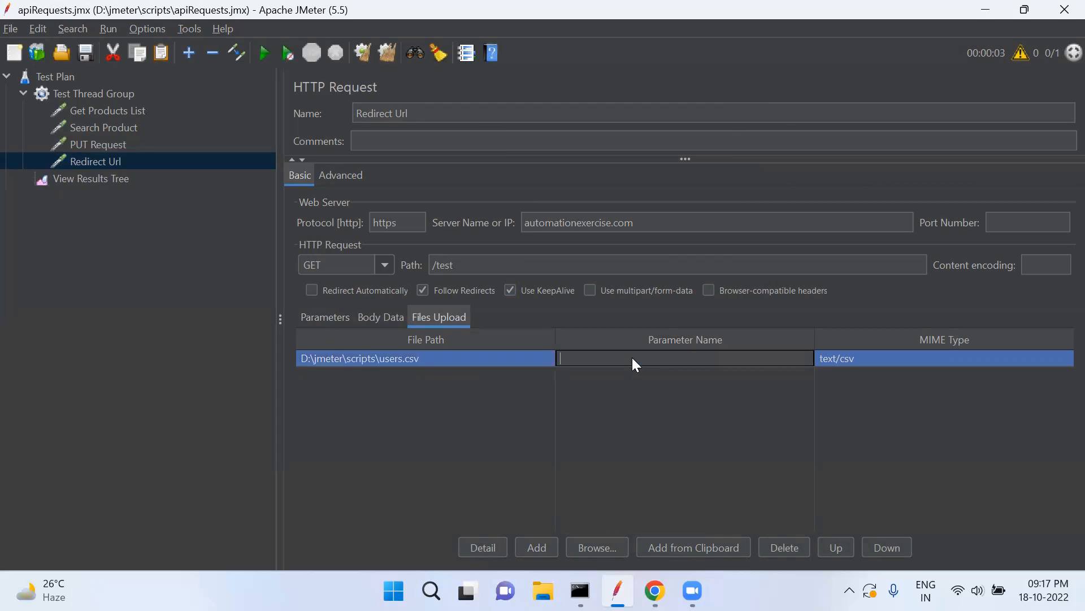
text(filename)
key(Return)
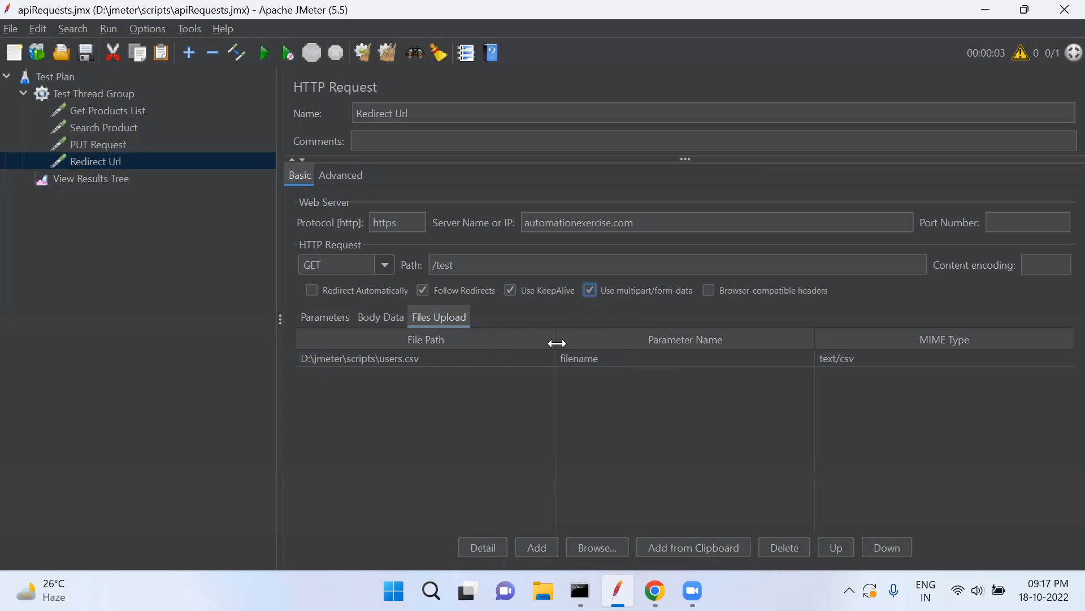
Change the Redirect Url request's HTTP method to POST.
click(470, 356)
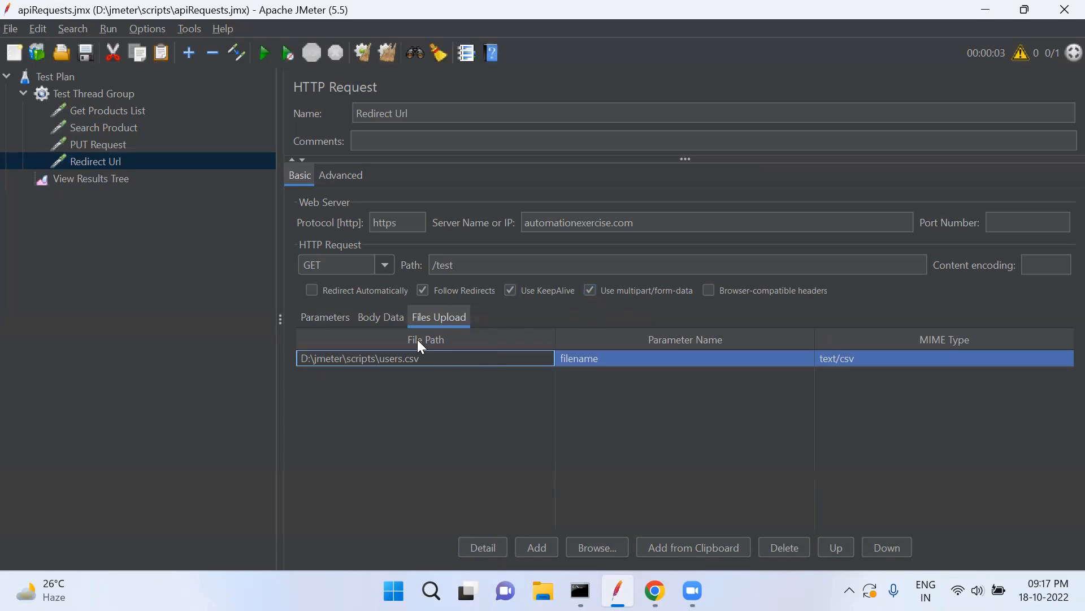
click(389, 266)
click(339, 300)
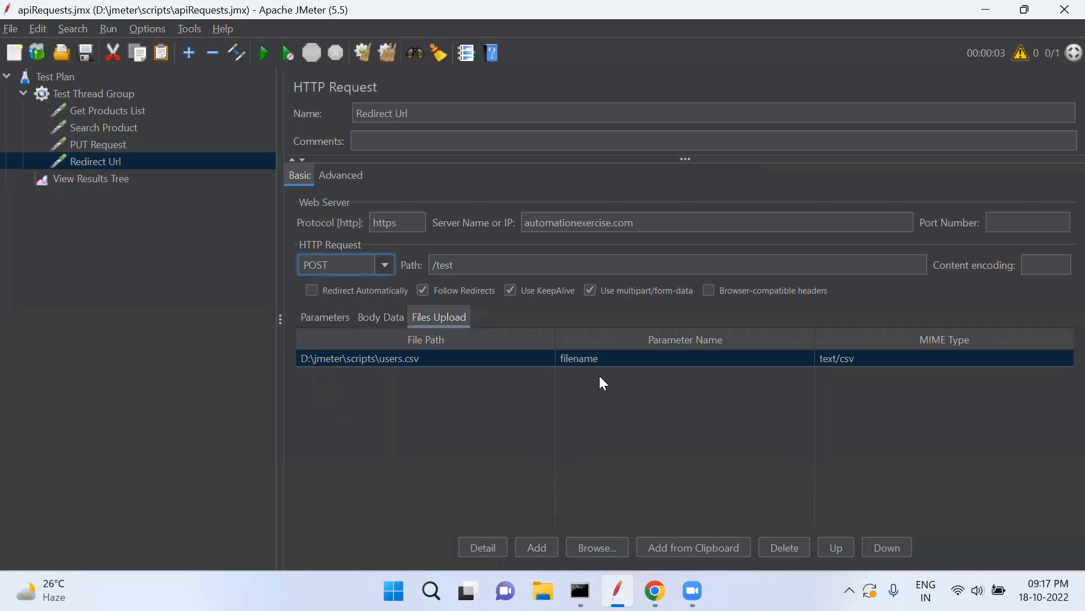